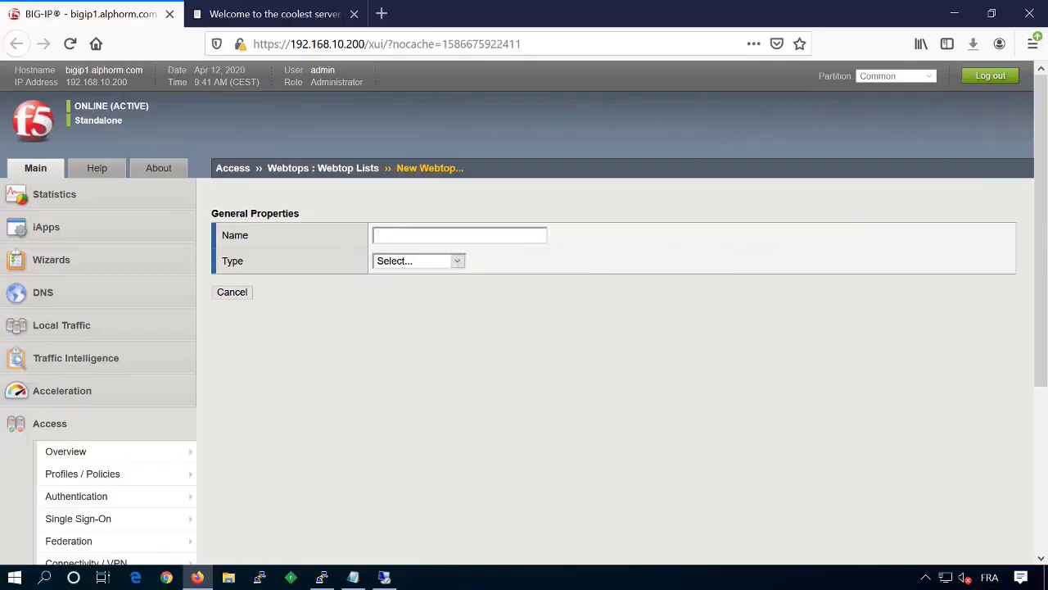
# - Create a webtop named Portal_webtop of type Full, keeping the default configuration options
pyautogui.write('Portal_webtop')
pyautogui.click(436, 264)
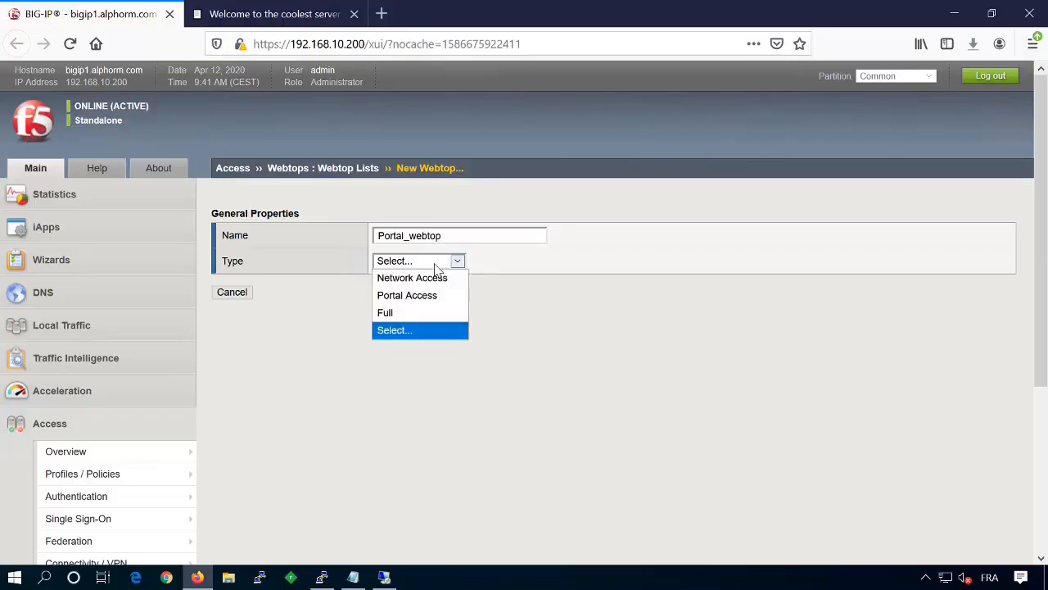
pyautogui.click(411, 314)
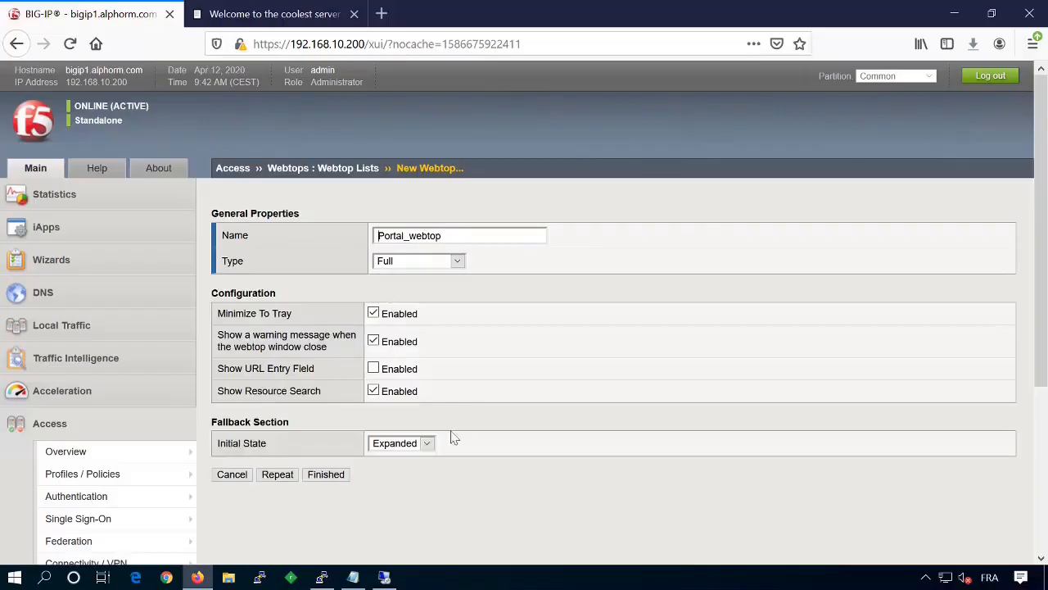
pyautogui.click(325, 475)
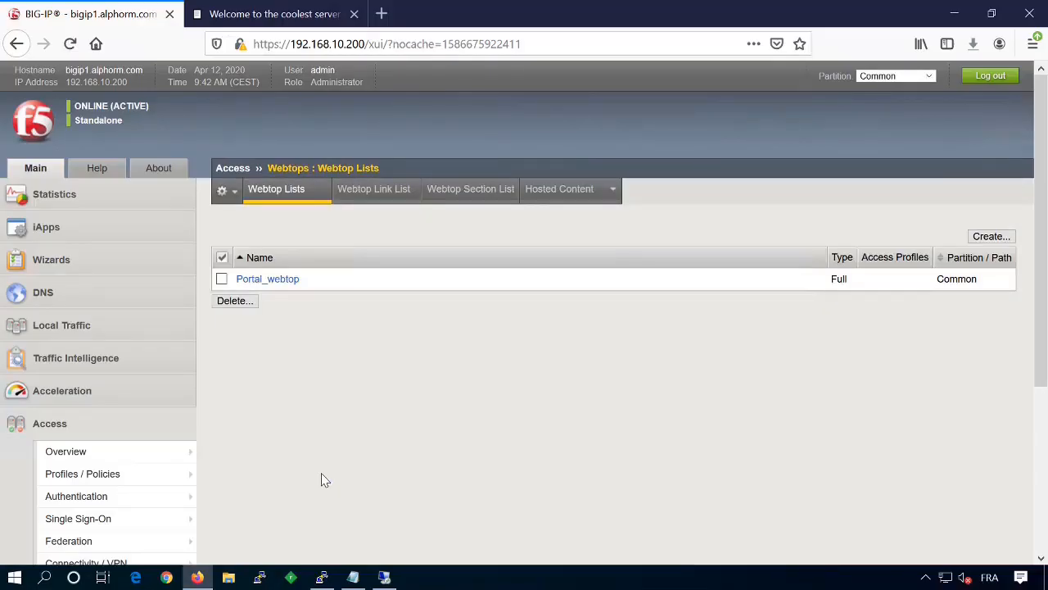
# - Go to the Portal Access Lists under Connectivity / VPN and start creating a new resource
pyautogui.scroll(-2, 324, 480)
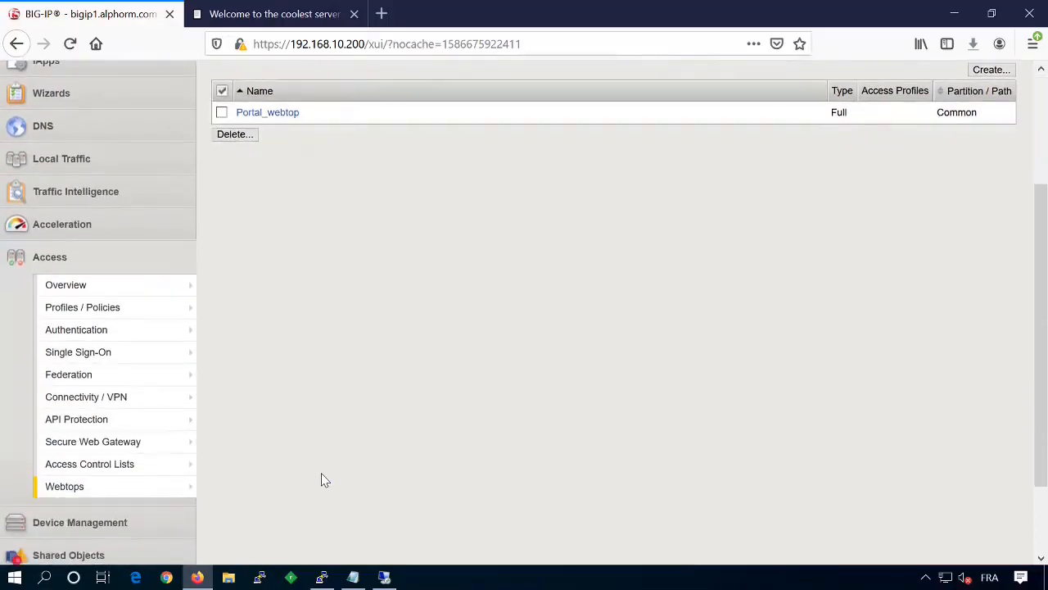
pyautogui.scroll(-1, 325, 480)
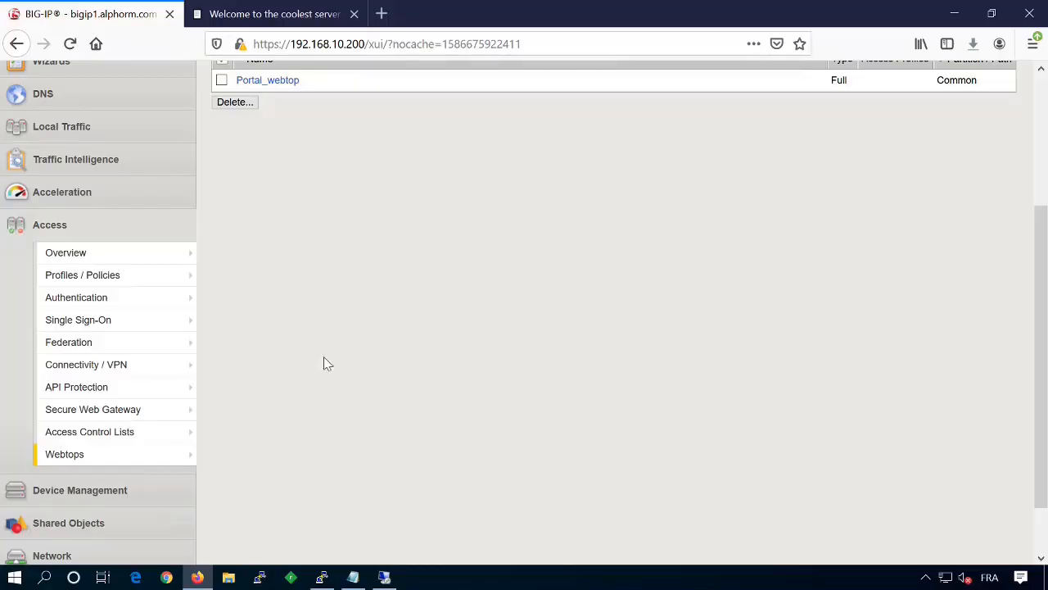
pyautogui.moveTo(90, 250)
pyautogui.moveTo(96, 374)
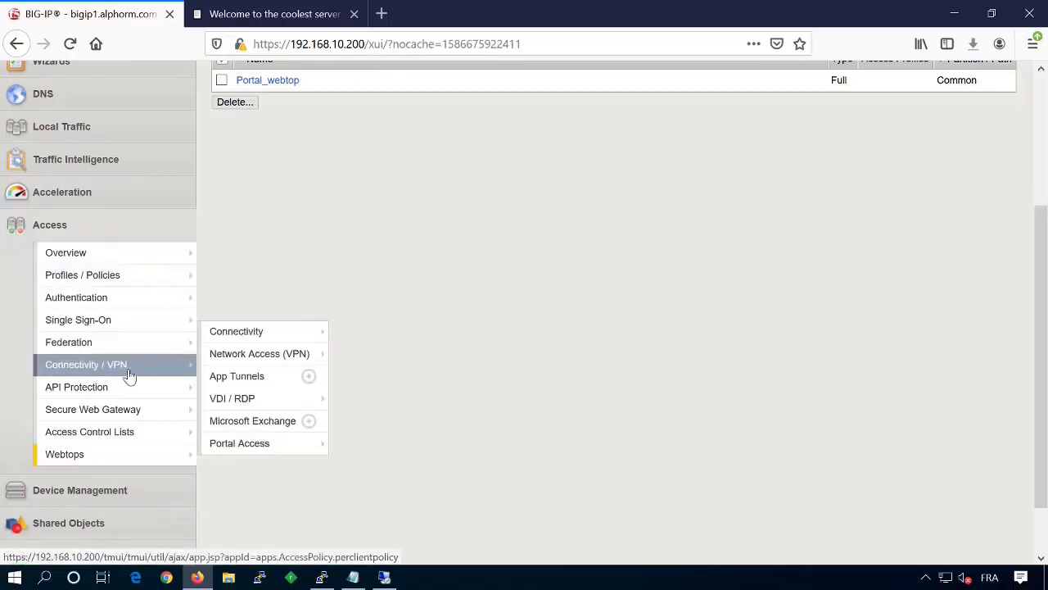
pyautogui.moveTo(250, 451)
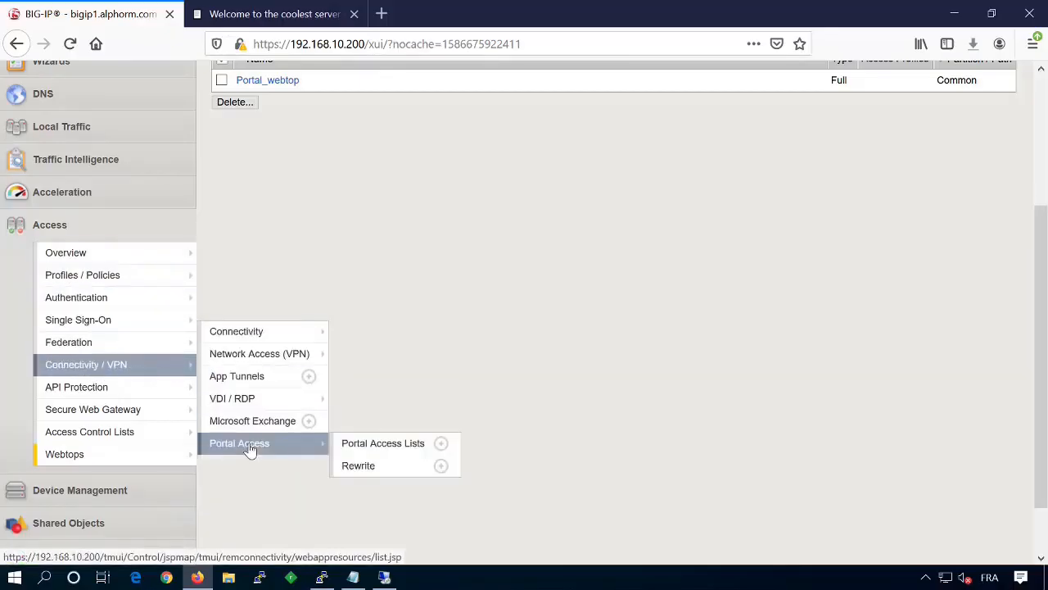
pyautogui.click(390, 448)
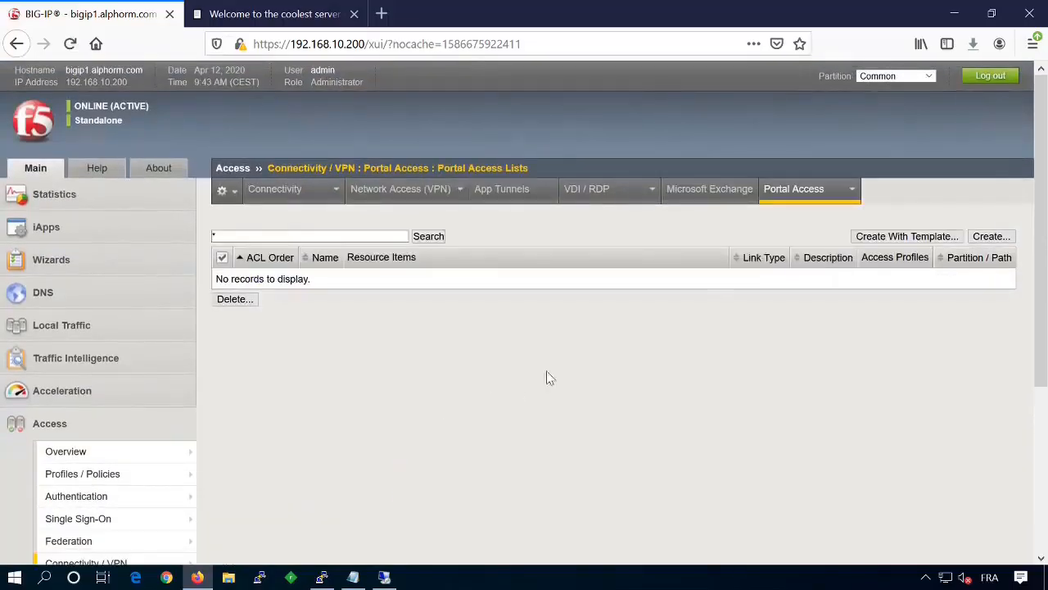
pyautogui.click(993, 236)
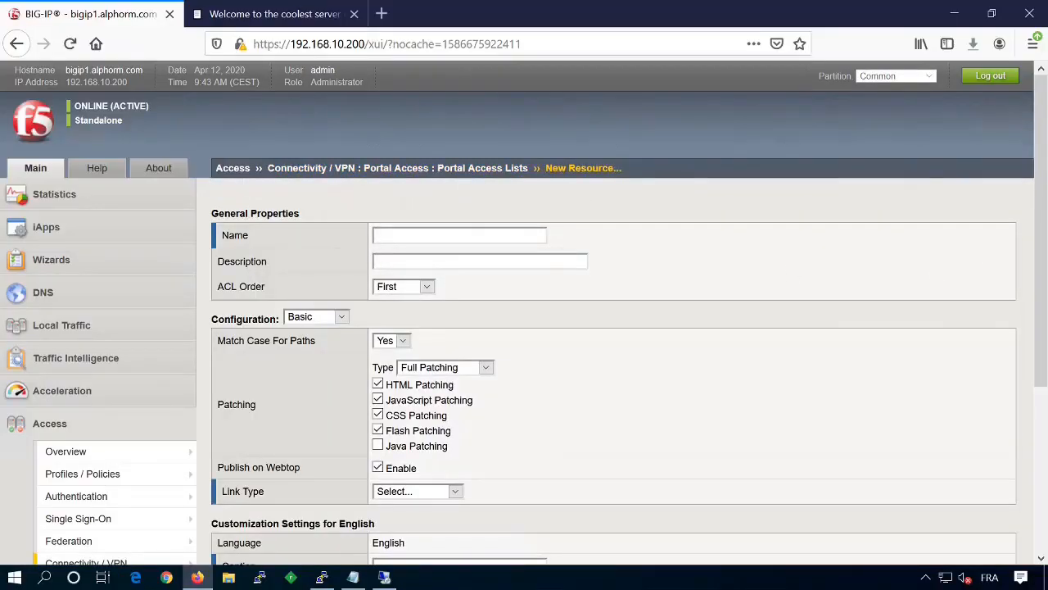
# - Switch to the Auth.txt notes in Notepad and check the CRM and INTRANET application addresses
pyautogui.click(353, 578)
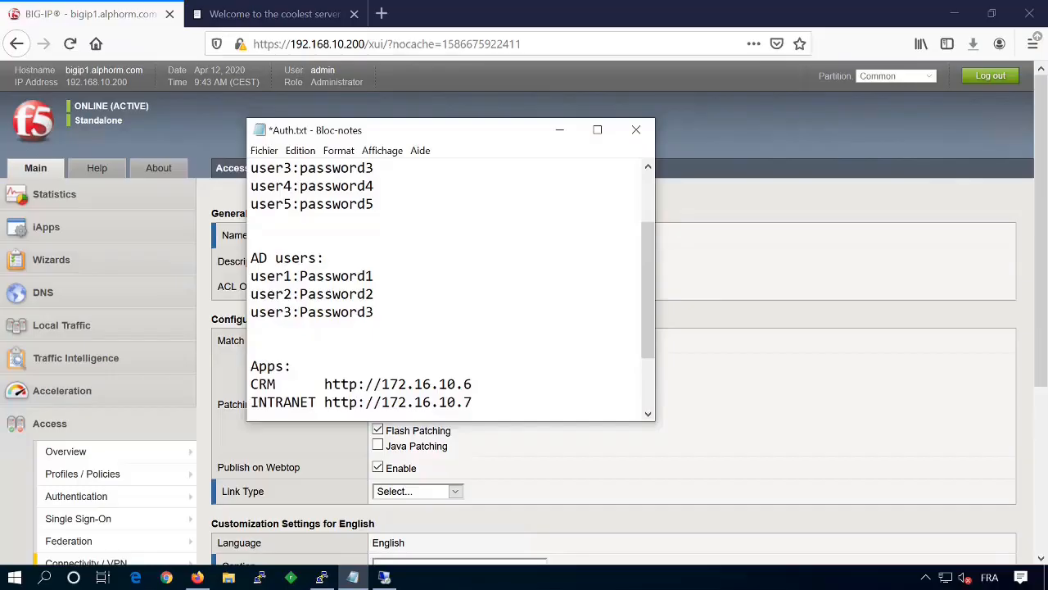
pyautogui.moveTo(472, 384); pyautogui.dragTo(375, 384)
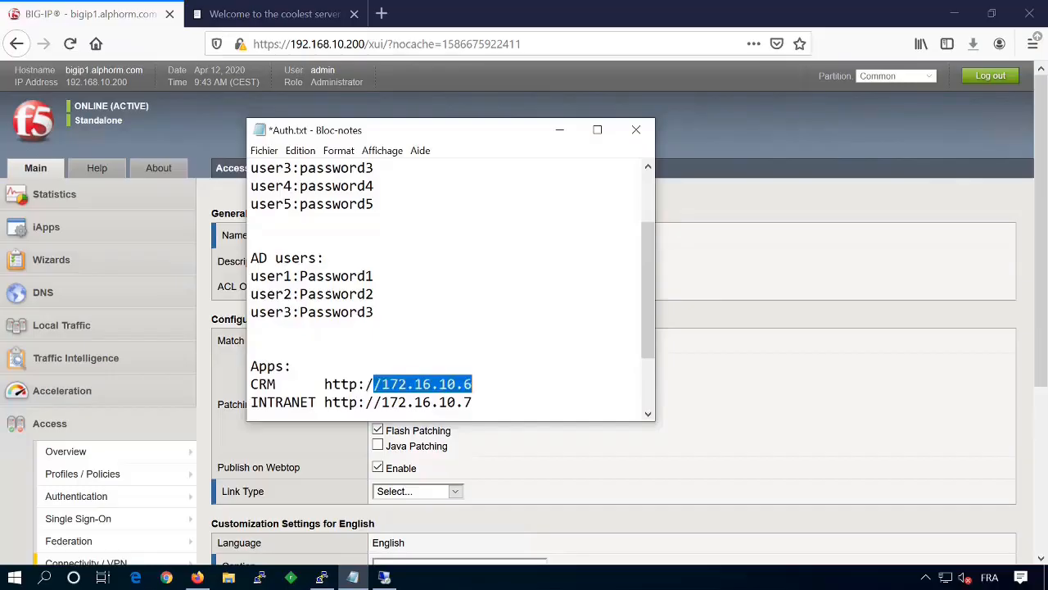
pyautogui.moveTo(259, 402); pyautogui.dragTo(308, 402)
pyautogui.moveTo(382, 402); pyautogui.dragTo(473, 402)
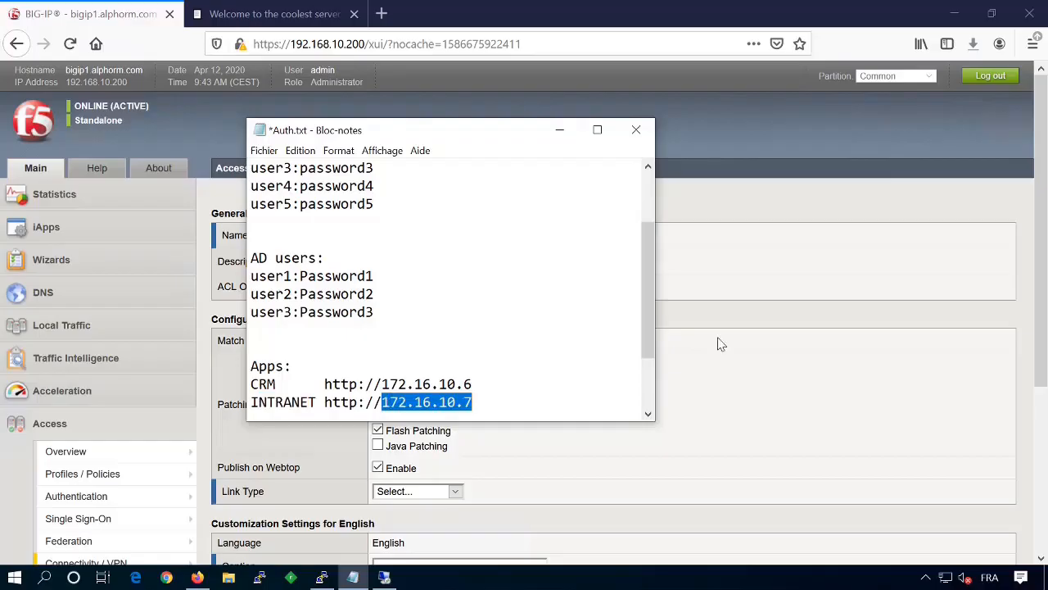
pyautogui.click(740, 327)
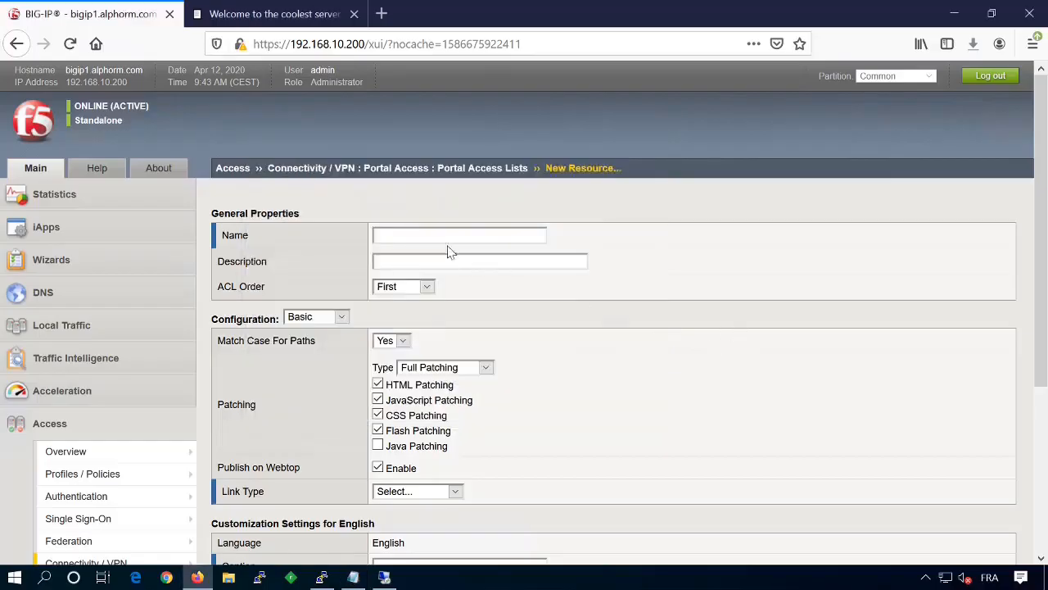
# - Name the new portal access resource CRM and set its link type to Application URI
pyautogui.write('CRM')
pyautogui.scroll(-4, 534, 310)
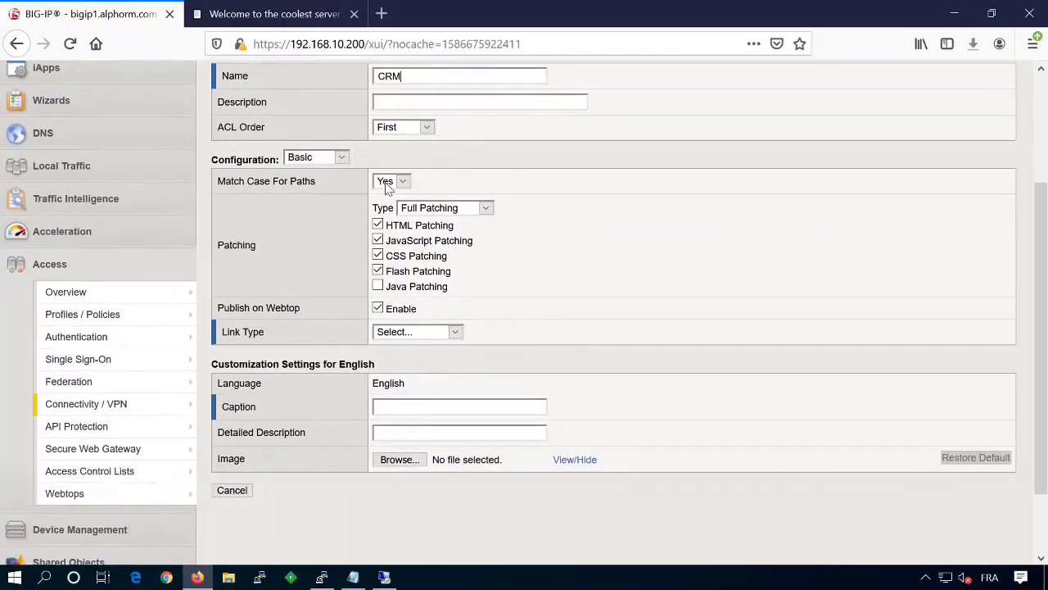
pyautogui.click(456, 333)
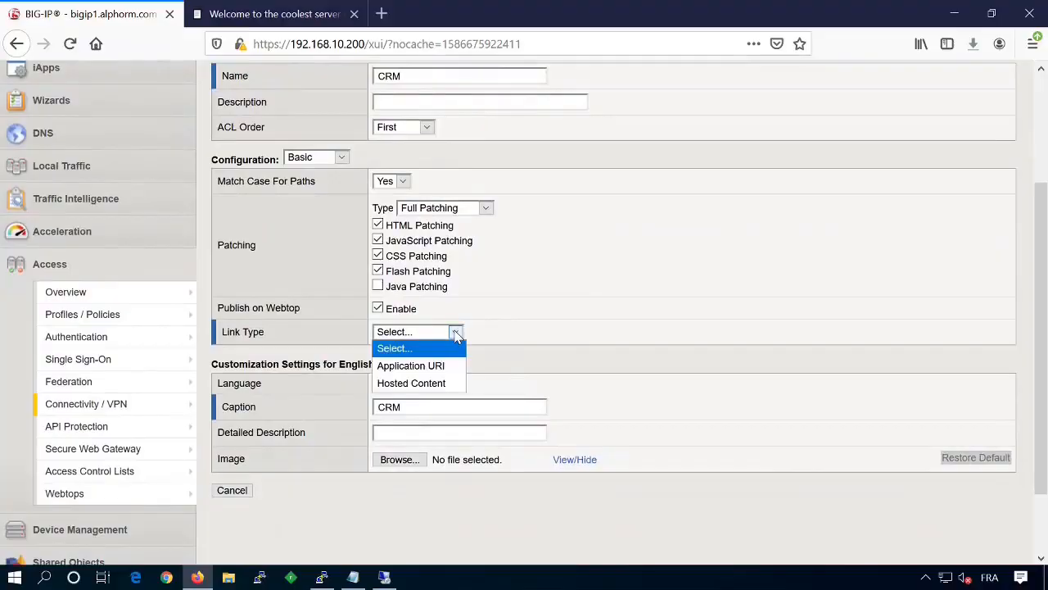
pyautogui.click(440, 374)
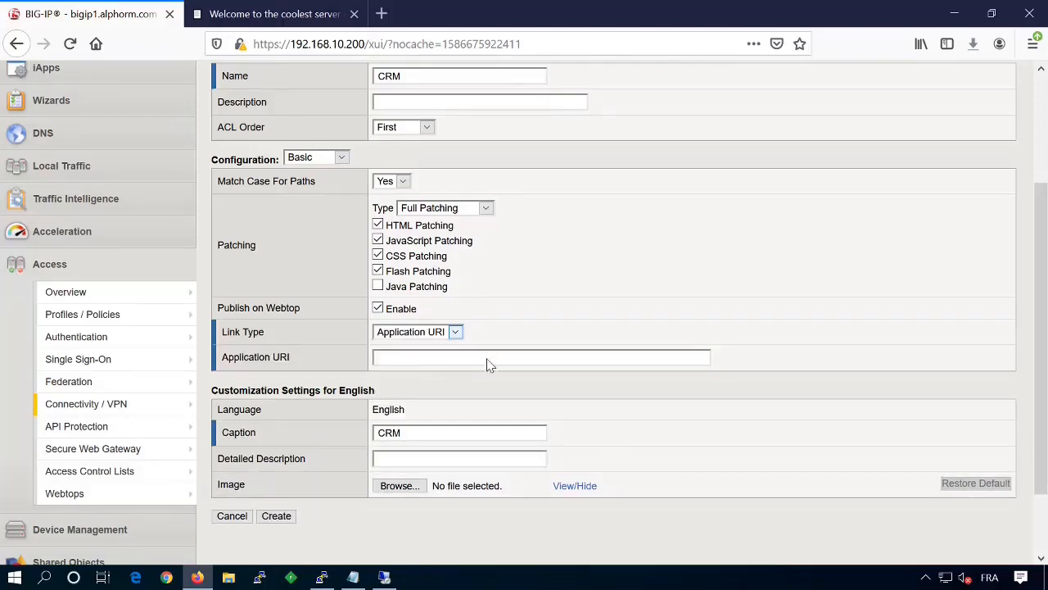
pyautogui.hotkey('alt', 'Tab')
pyautogui.click(375, 384)
pyautogui.moveTo(325, 384); pyautogui.dragTo(473, 384)
pyautogui.hotkey('ctrl', 'c')
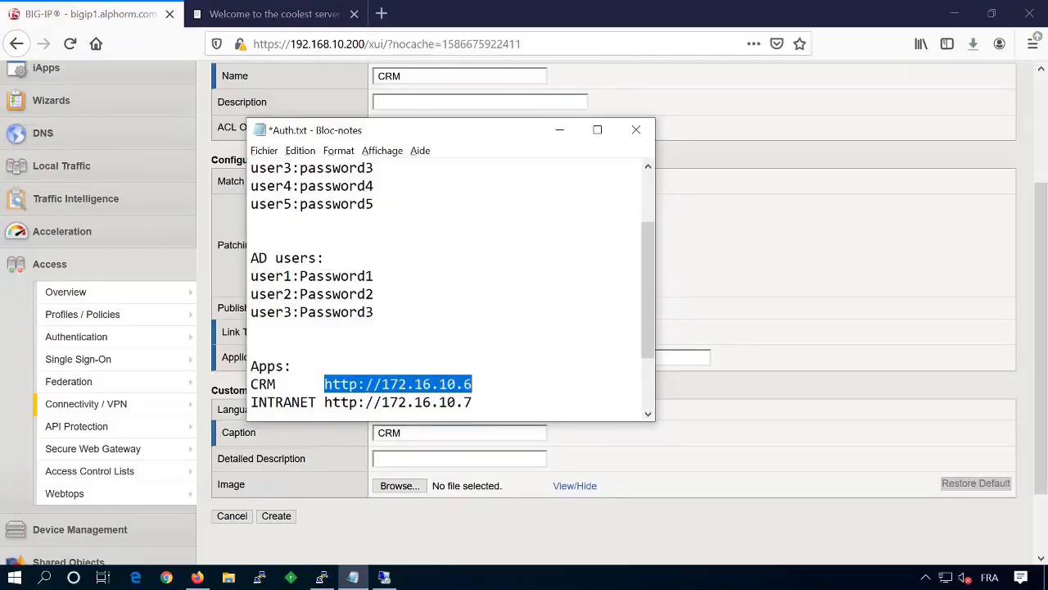
pyautogui.hotkey('alt', 'Tab')
pyautogui.hotkey('ctrl', 'v')
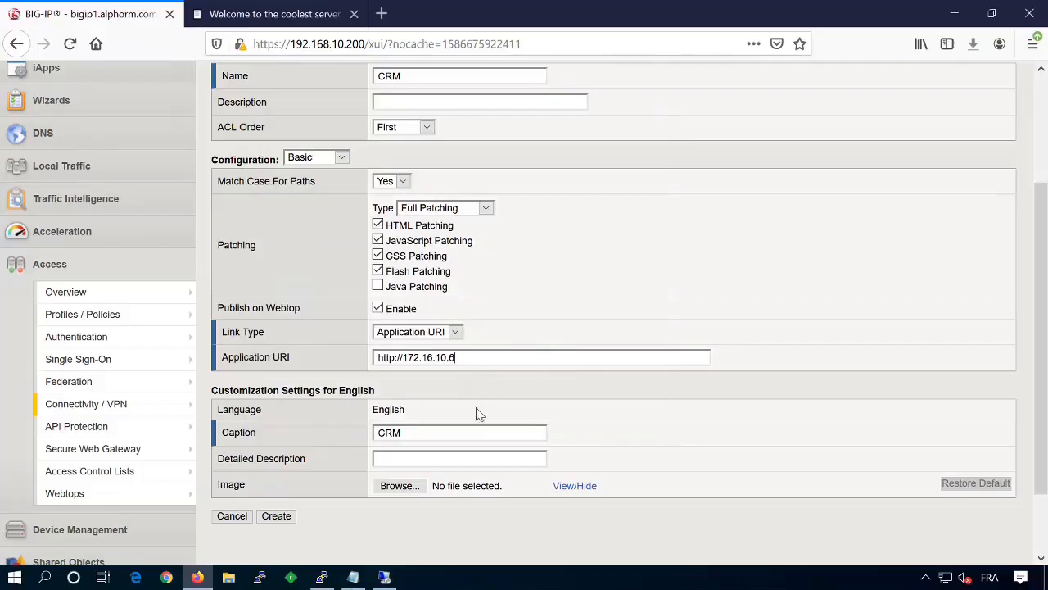
# - Try the caption "Customer Rela..." for the resource, and set it back to CRM
pyautogui.moveTo(404, 433); pyautogui.dragTo(375, 433)
pyautogui.press('BackSpace')
pyautogui.write('Customer Rela...')
pyautogui.hotkey('ctrl', 'shift', 'Left')
pyautogui.hotkey('ctrl', 'shift', 'Left')
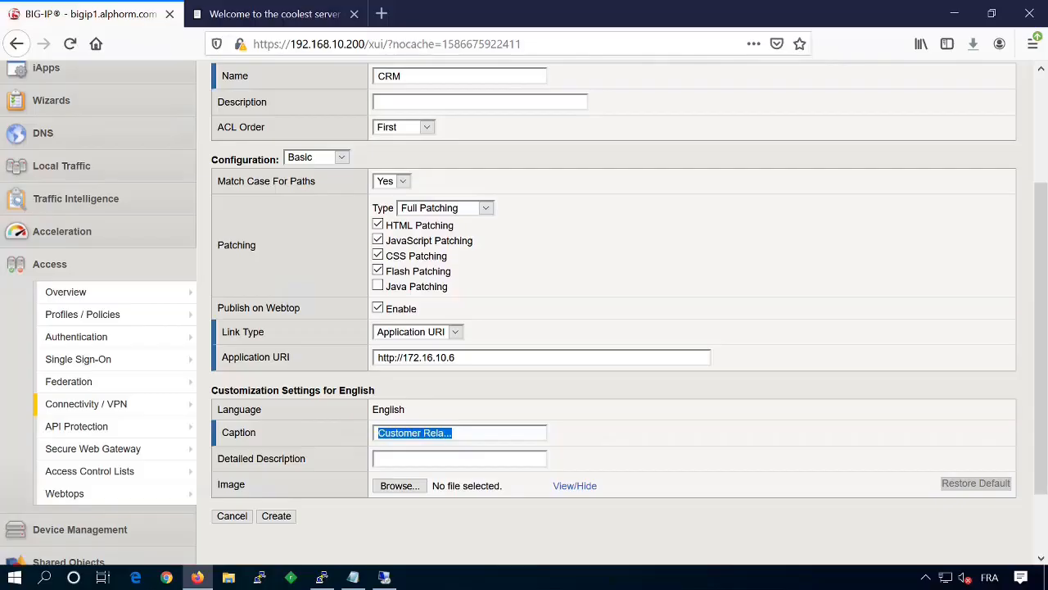
pyautogui.write('CRM')
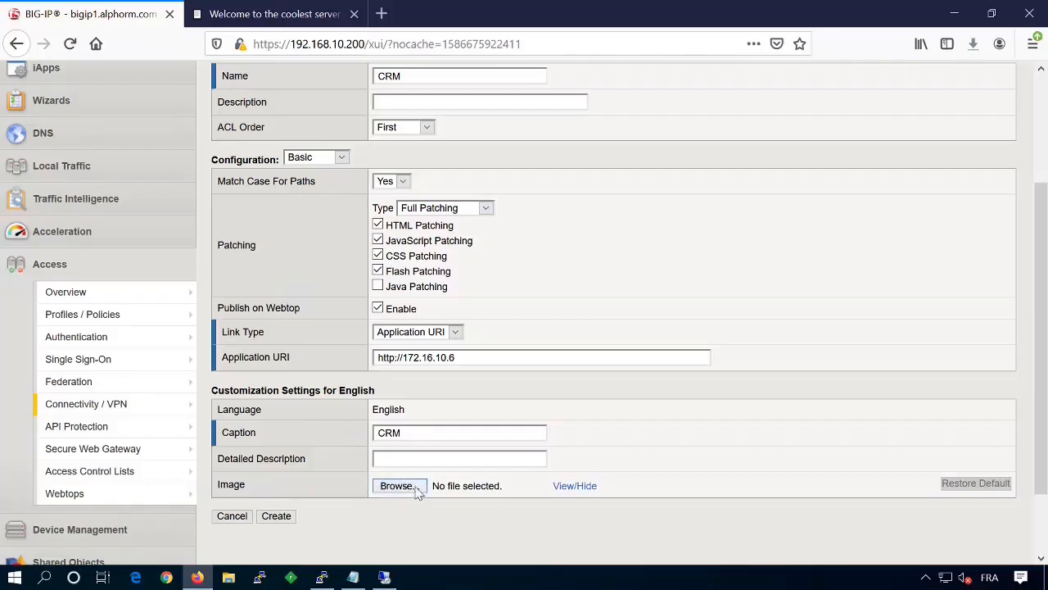
# - Create the CRM portal access resource and review its properties down to the Resource Items section
pyautogui.click(275, 516)
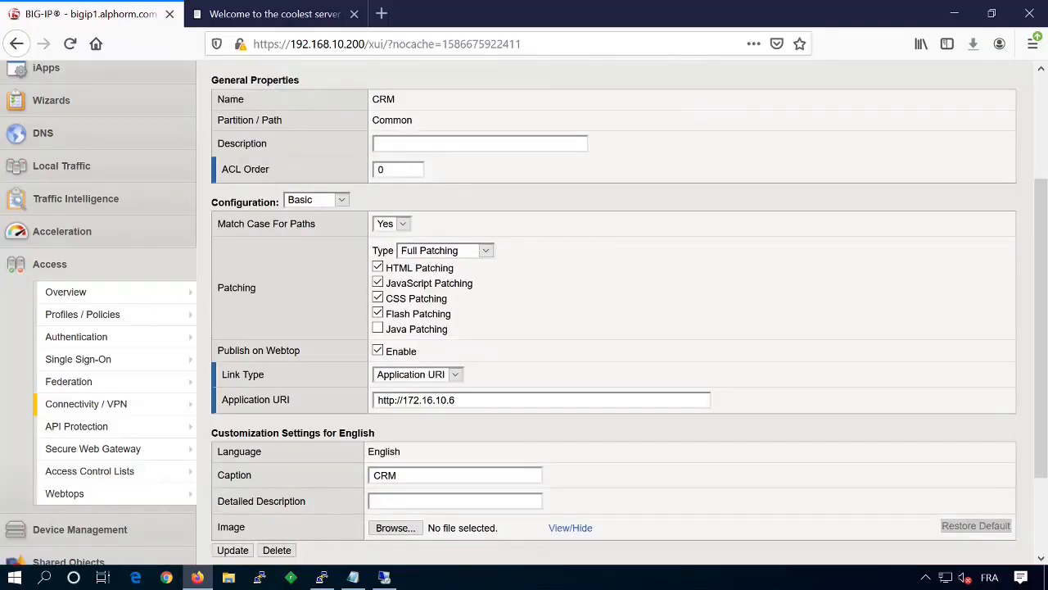
pyautogui.scroll(4, 287, 507)
pyautogui.scroll(-3, 471, 388)
pyautogui.scroll(-3, 459, 511)
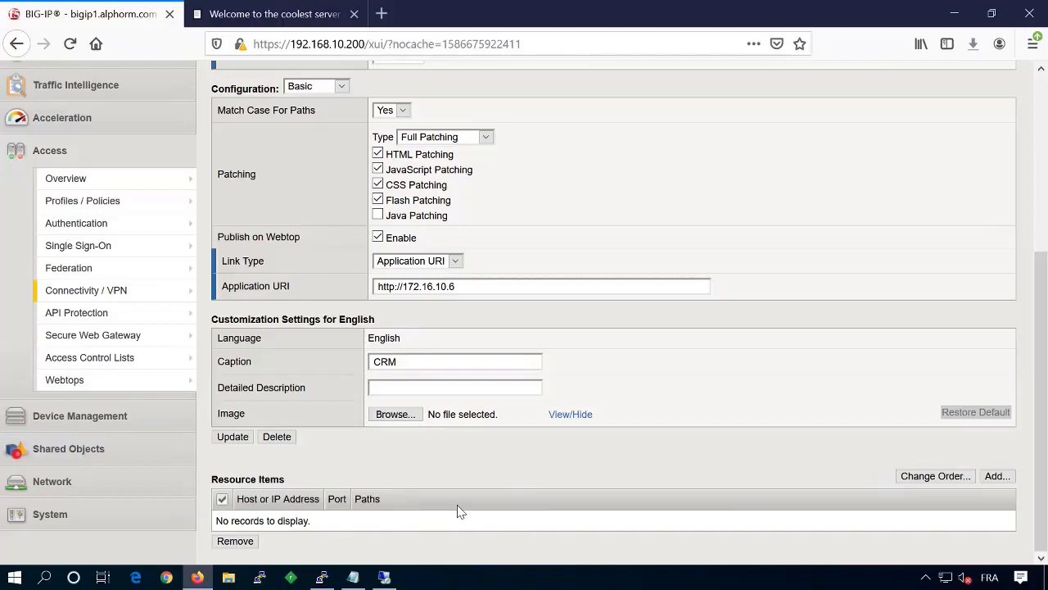
# - Add a resource item to CRM with link type Paths, IP address 172.16.10.7 and path /*, keeping http on port 80
pyautogui.click(996, 476)
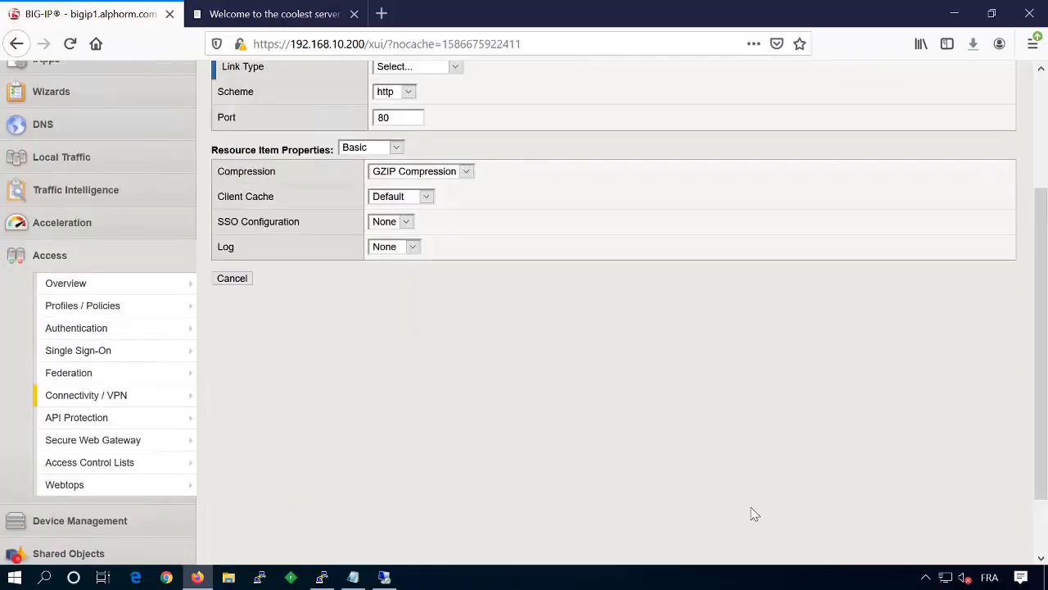
pyautogui.scroll(-2, 750, 510)
pyautogui.scroll(5, 655, 392)
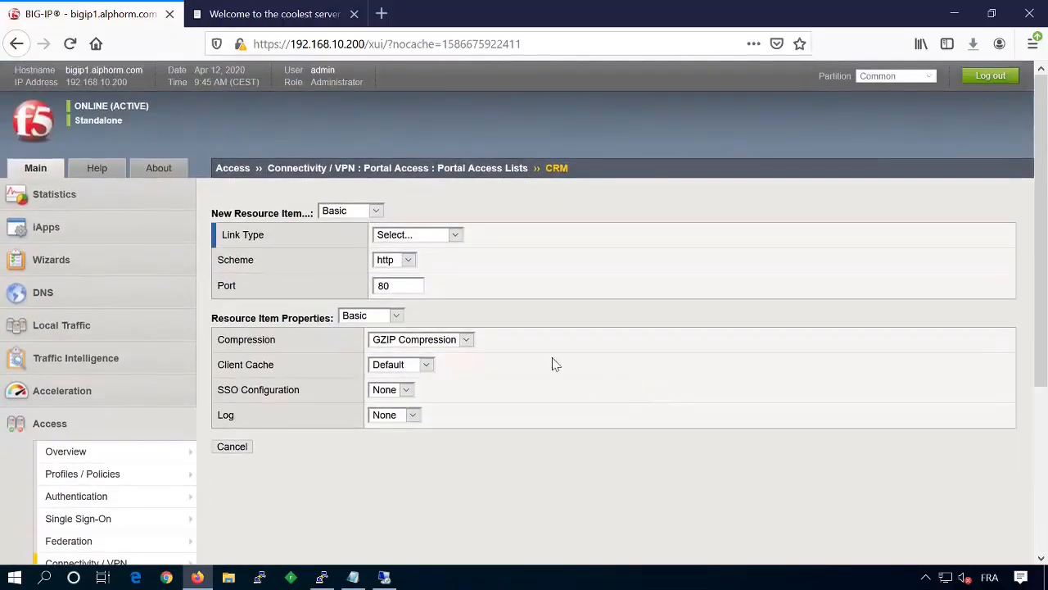
pyautogui.click(463, 239)
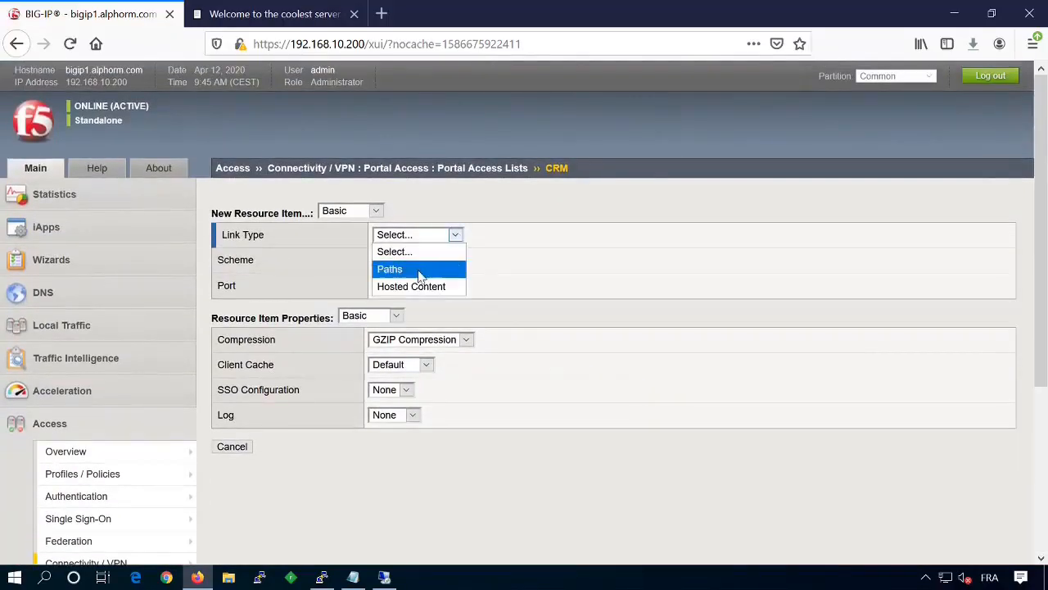
pyautogui.click(421, 272)
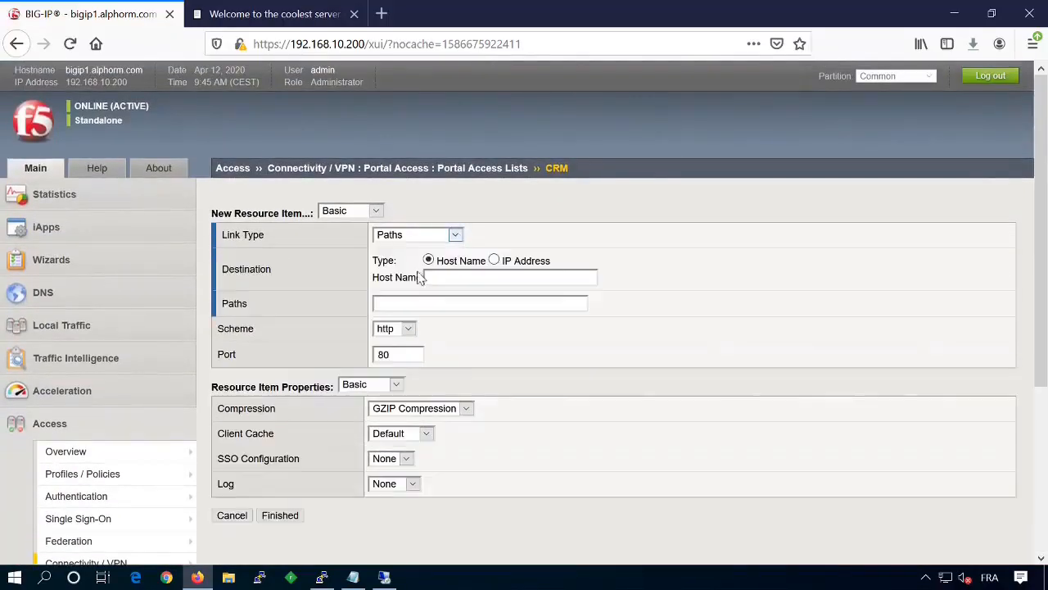
pyautogui.click(494, 260)
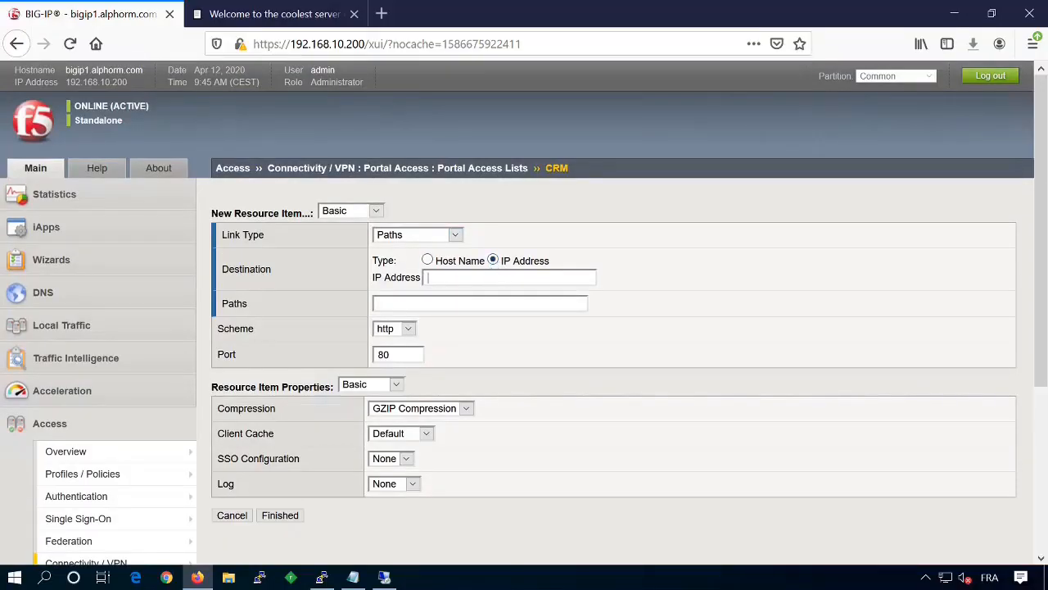
pyautogui.write('172.16.10.7/*')
pyautogui.click(280, 515)
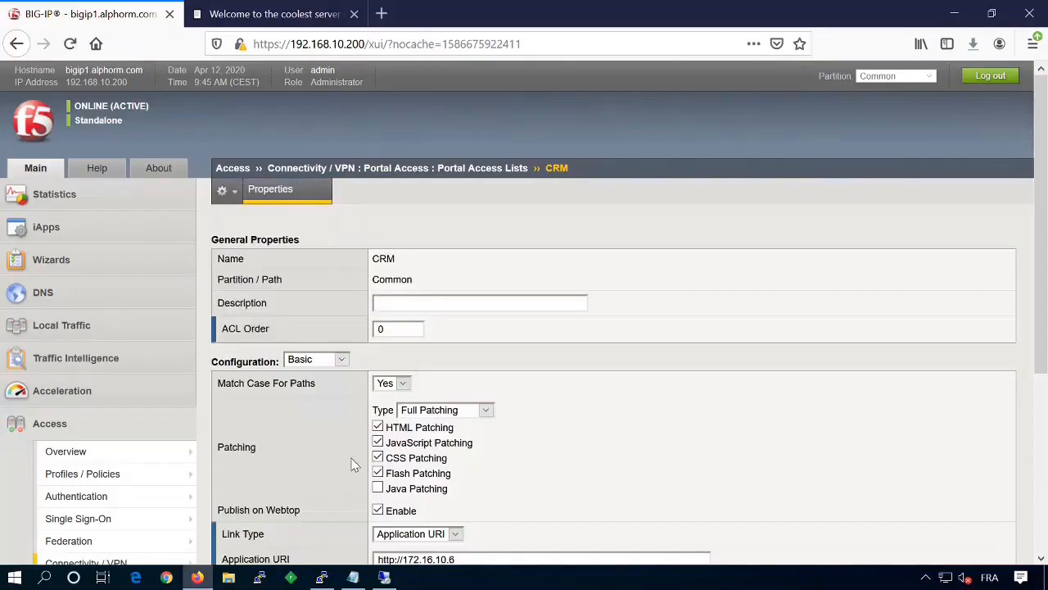
# - Open the CRM resource item's settings, choose None as the SSO Configuration, and update the item
pyautogui.scroll(-5, 352, 465)
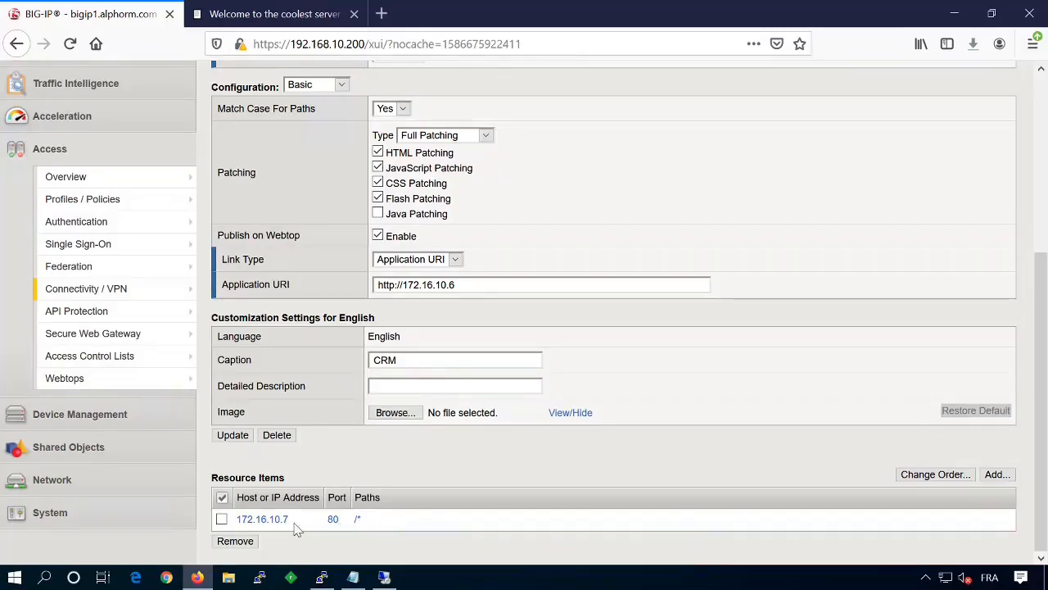
pyautogui.click(358, 521)
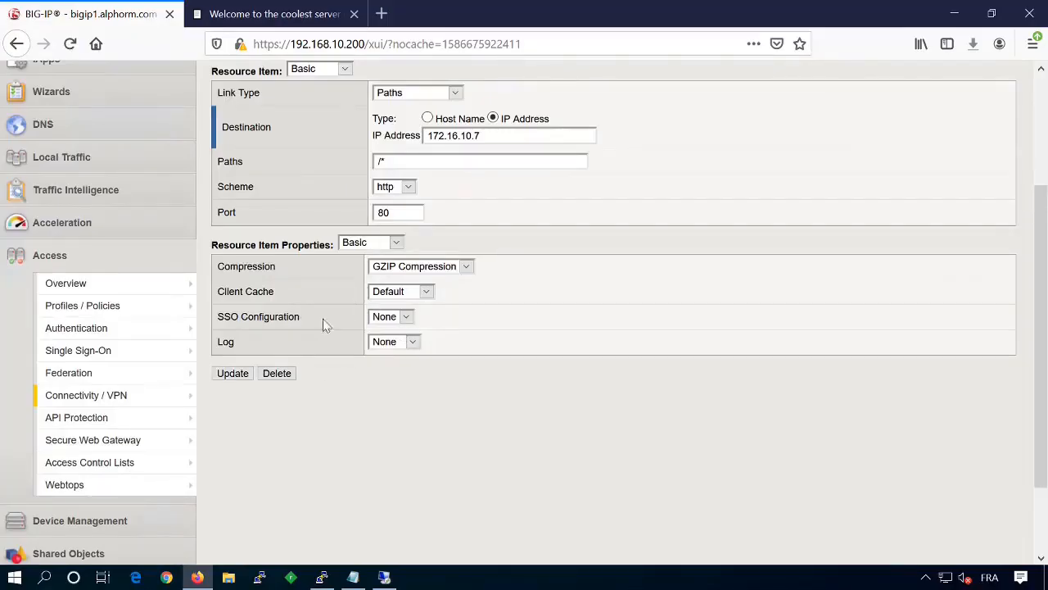
pyautogui.click(407, 321)
pyautogui.click(404, 330)
pyautogui.click(238, 378)
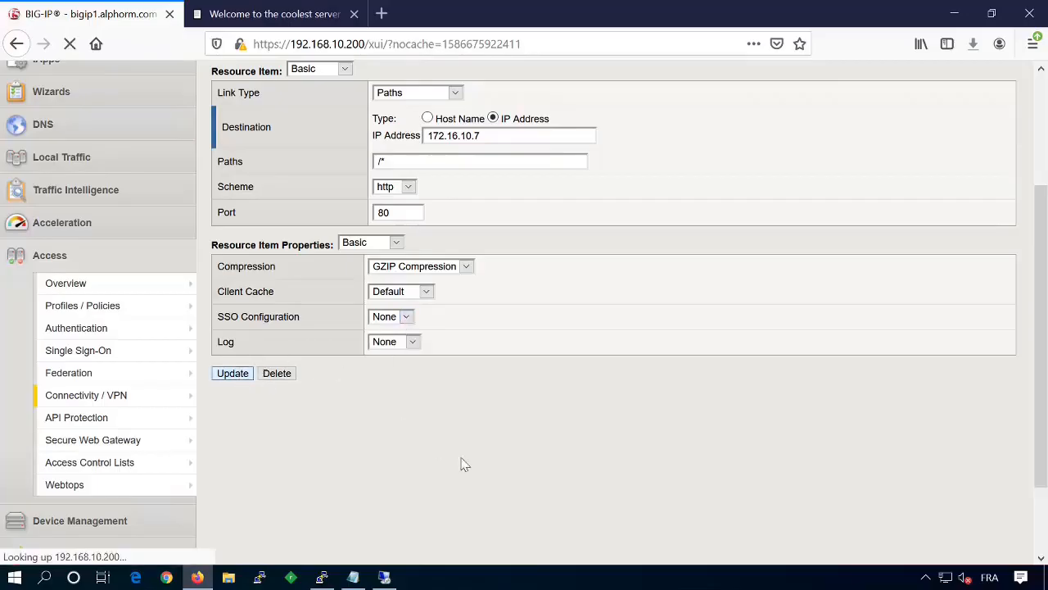
# - Return to the Portal Access Lists and reopen the CRM resource to review its resource items
pyautogui.scroll(-2, 600, 472)
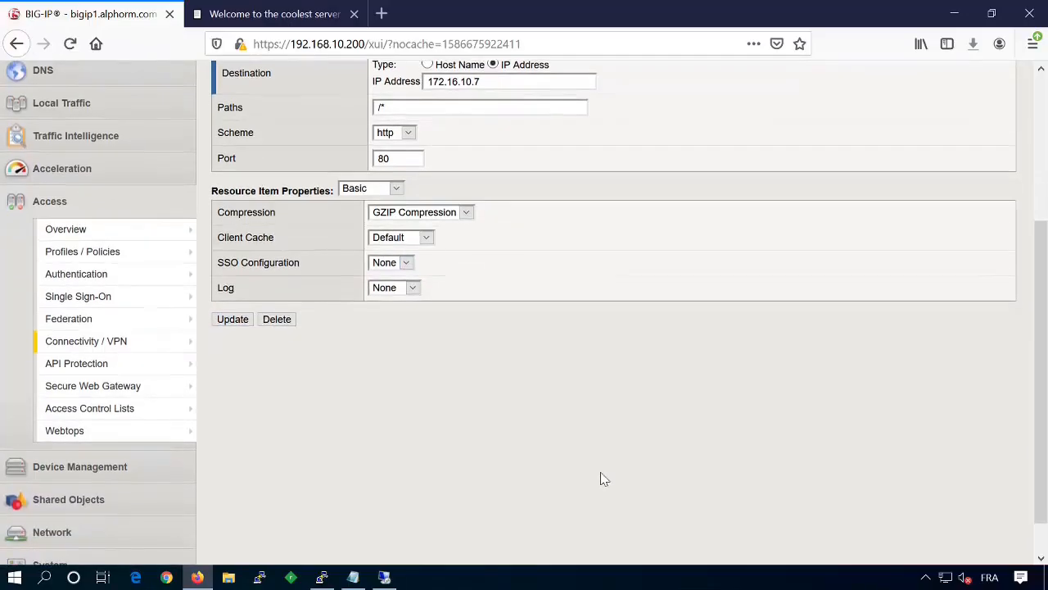
pyautogui.scroll(4, 442, 222)
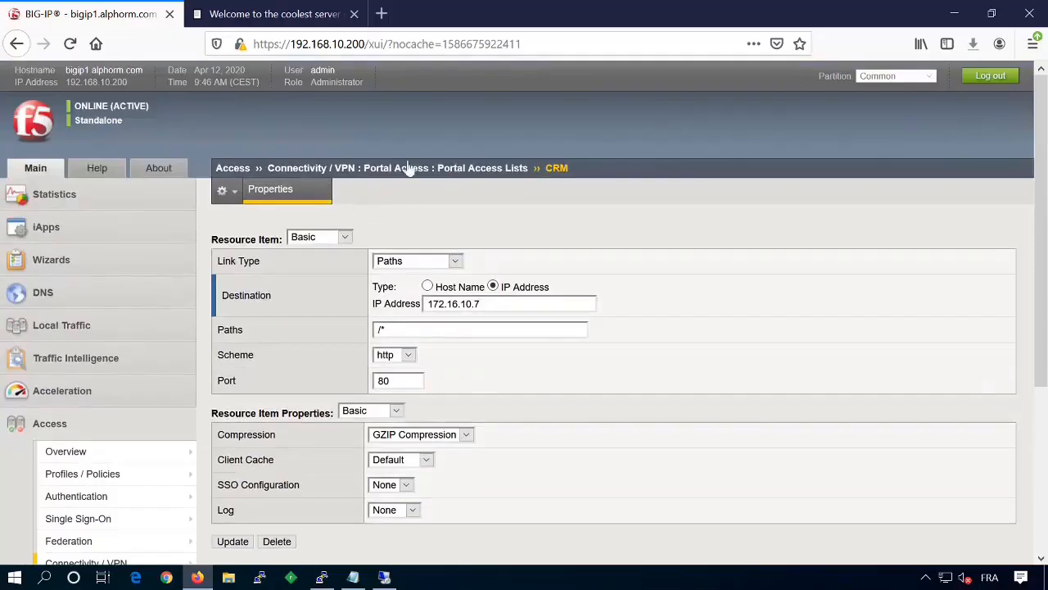
pyautogui.click(442, 168)
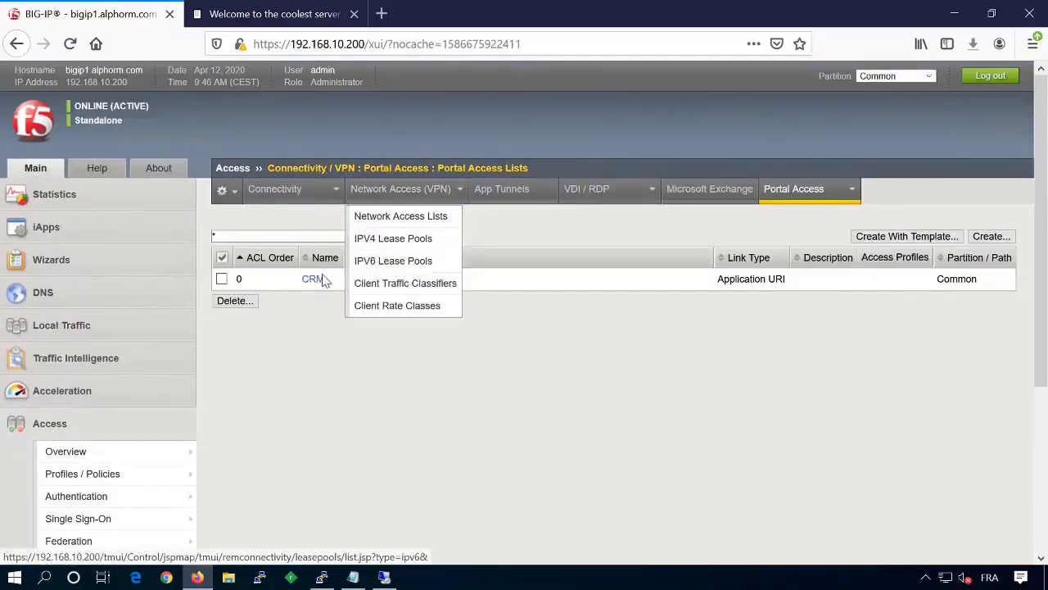
pyautogui.click(313, 280)
pyautogui.scroll(-3, 547, 354)
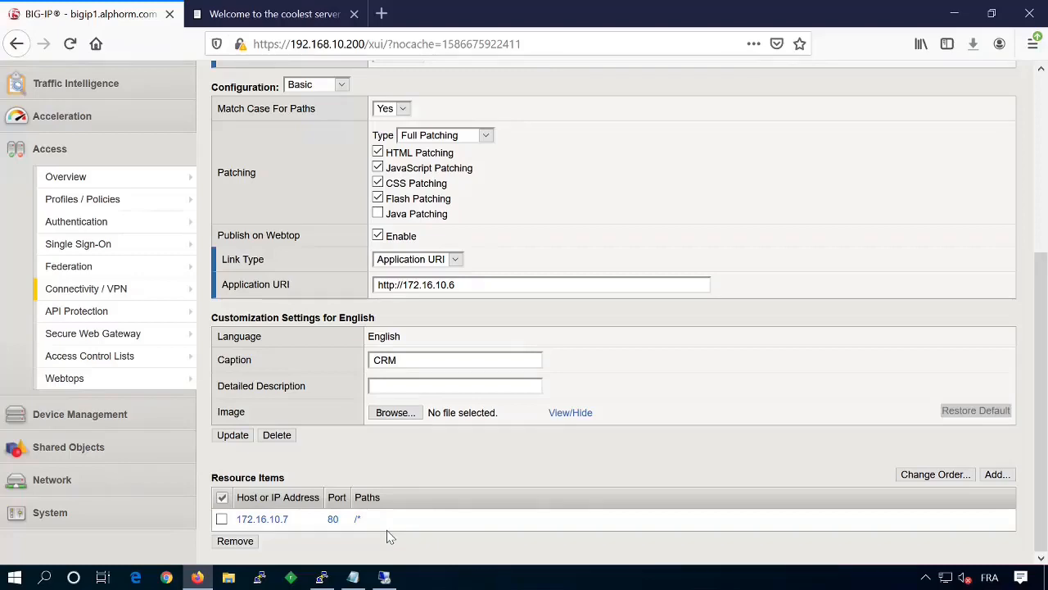
# - Review the CRM resource's general properties, Application URI and resource items
pyautogui.scroll(5, 545, 461)
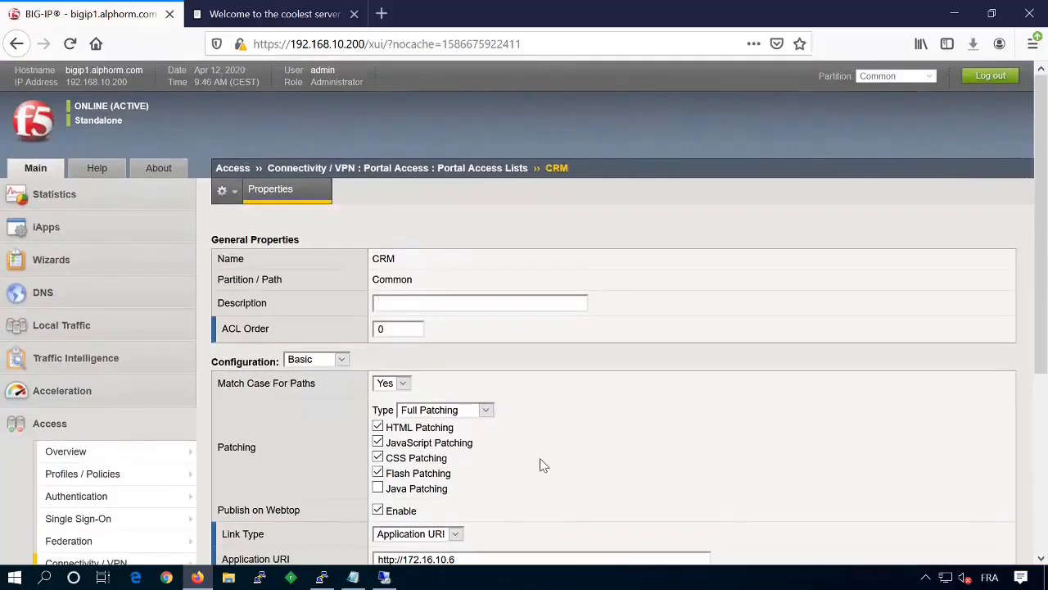
pyautogui.scroll(-3, 541, 465)
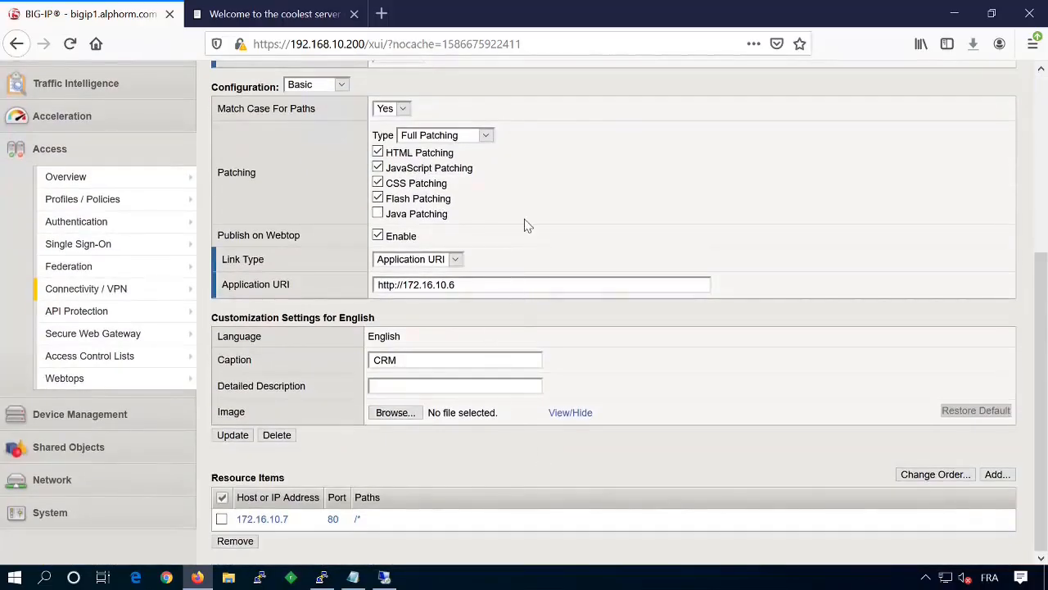
pyautogui.scroll(1, 518, 246)
pyautogui.hotkey('ctrl', 'a')
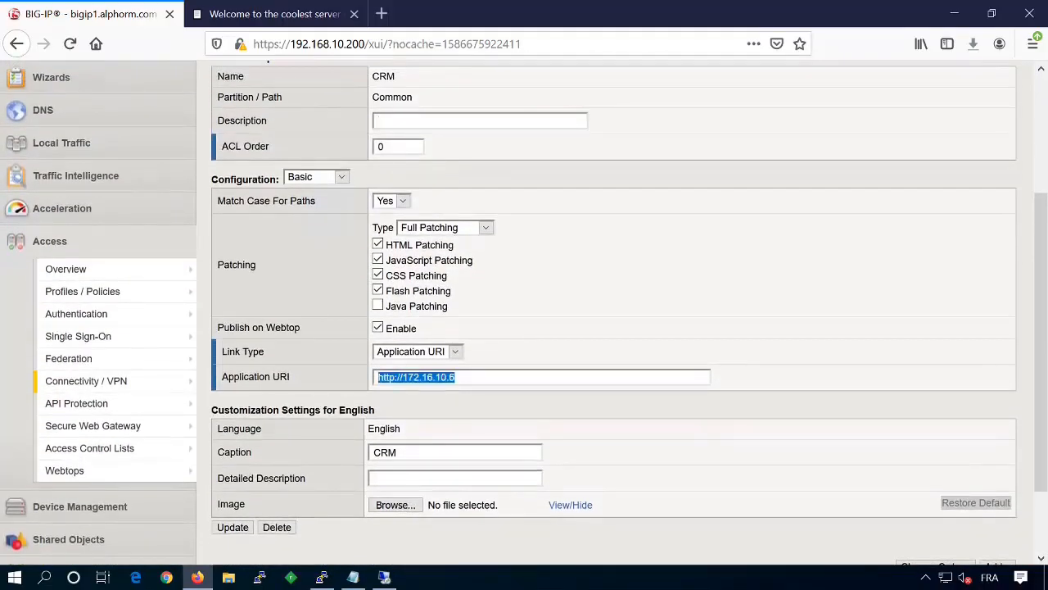
pyautogui.scroll(-1, 621, 272)
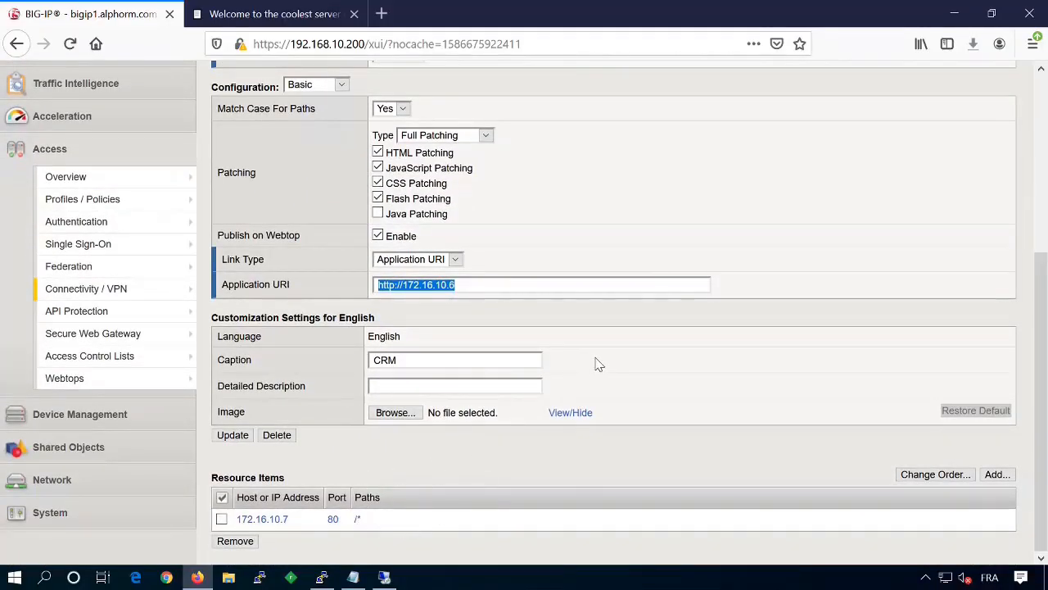
pyautogui.scroll(3, 599, 365)
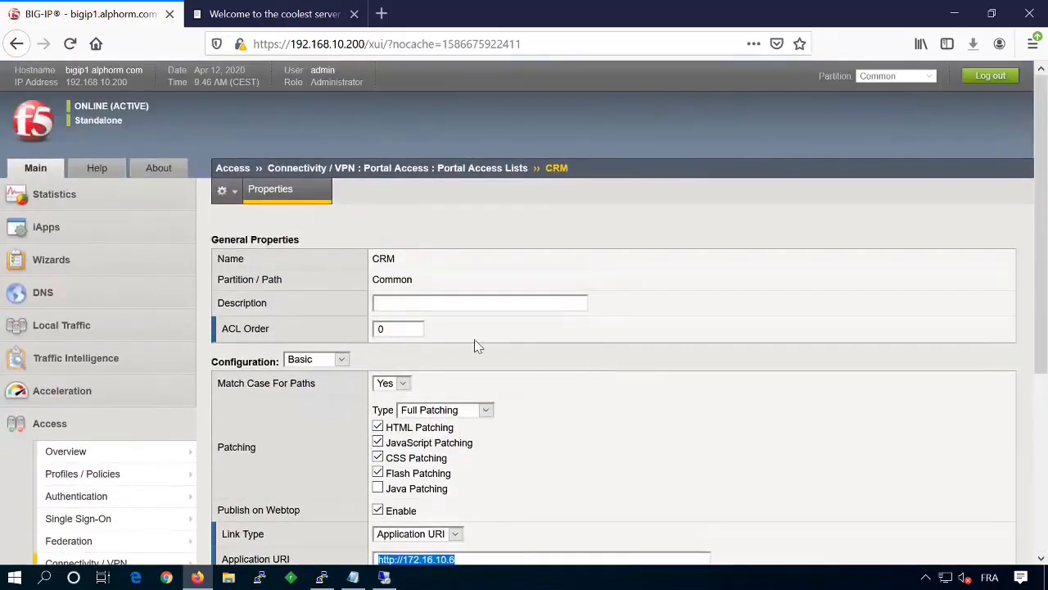
pyautogui.scroll(-2, 478, 346)
# - Start a new portal access resource named INTRANET with cloud.png as its image
pyautogui.click(501, 72)
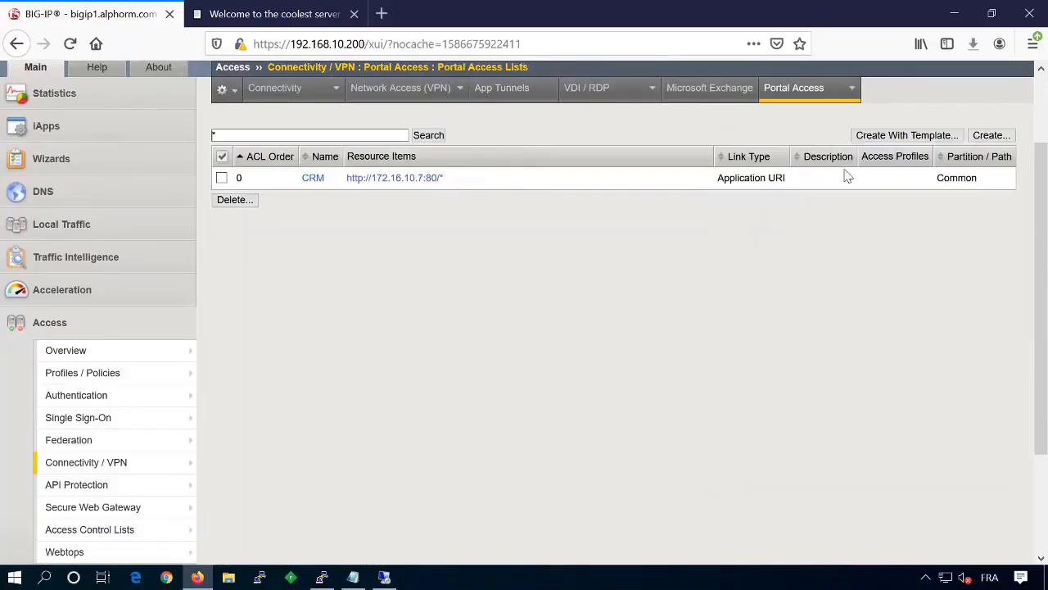
pyautogui.click(991, 135)
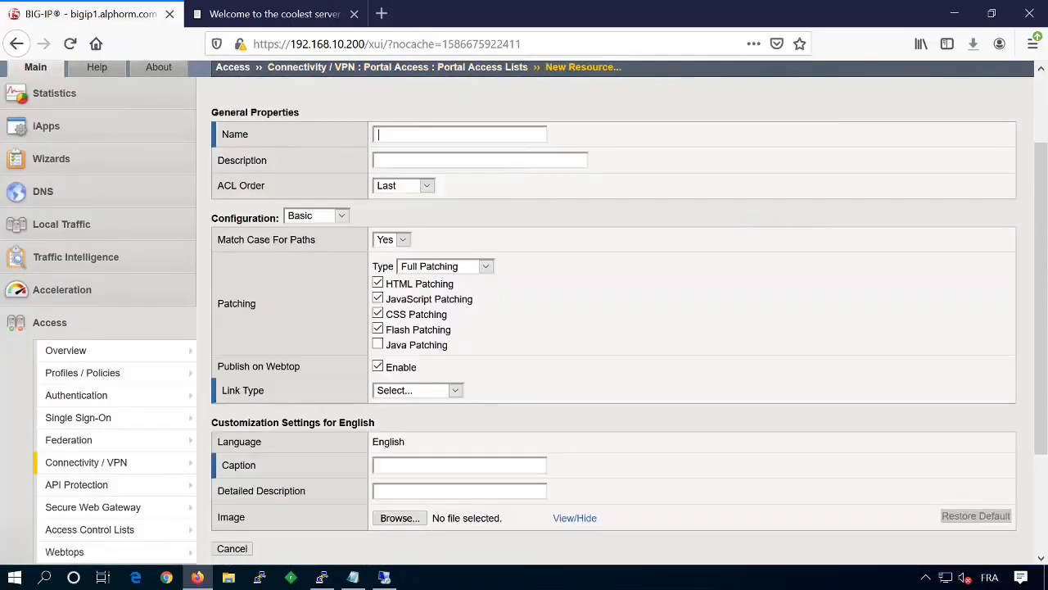
pyautogui.write('INTRANET')
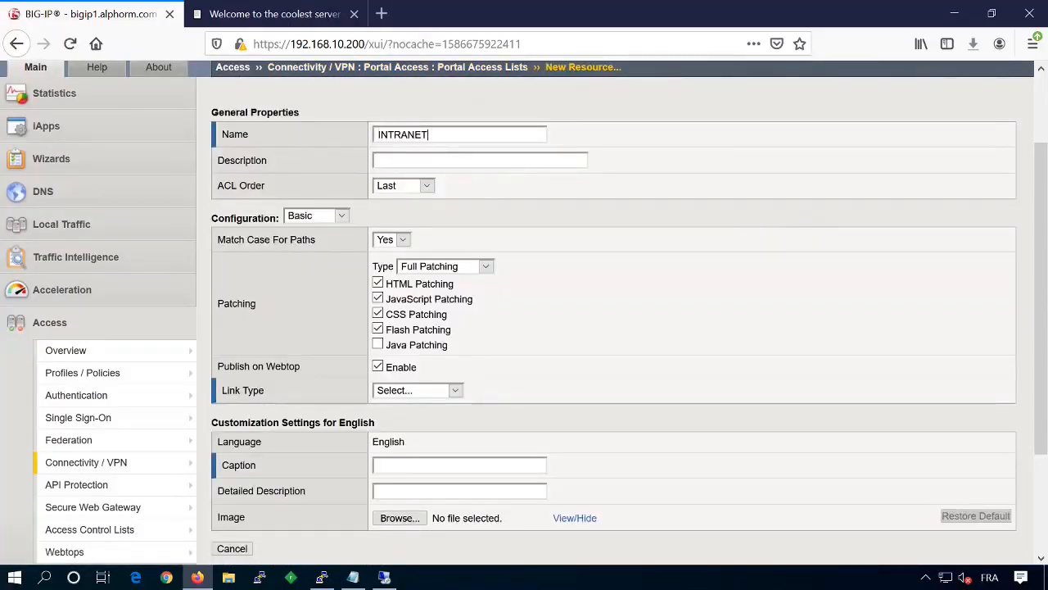
pyautogui.press('Tab')
pyautogui.scroll(-1, 539, 281)
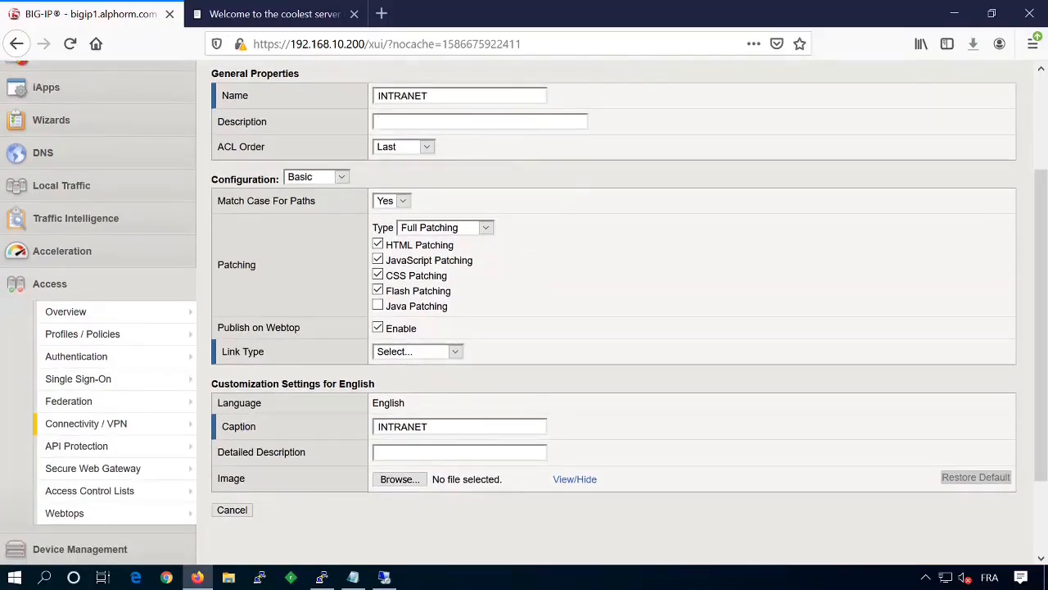
pyautogui.click(419, 484)
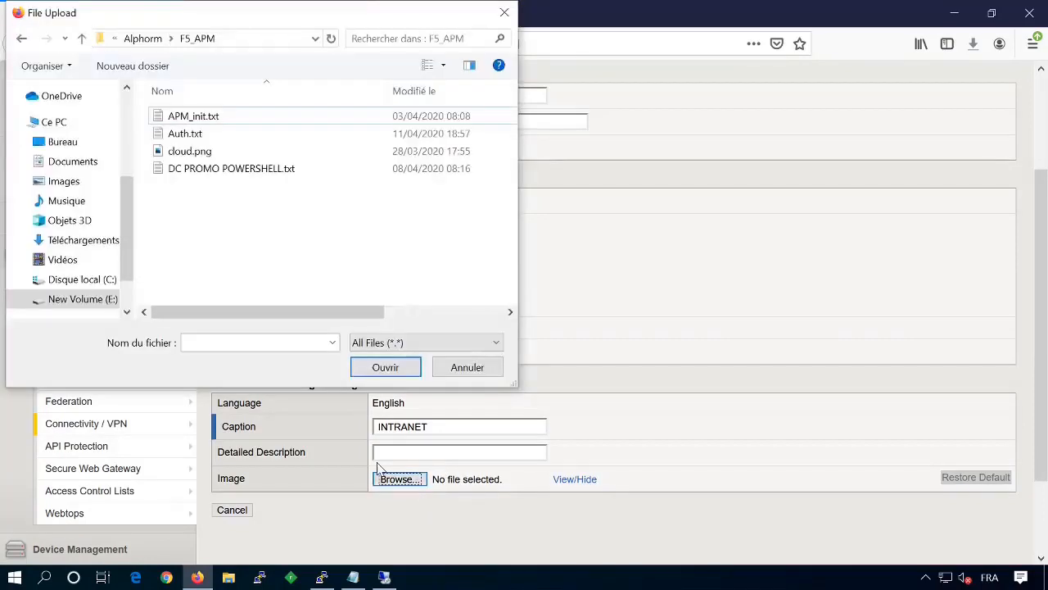
pyautogui.doubleClick(194, 155)
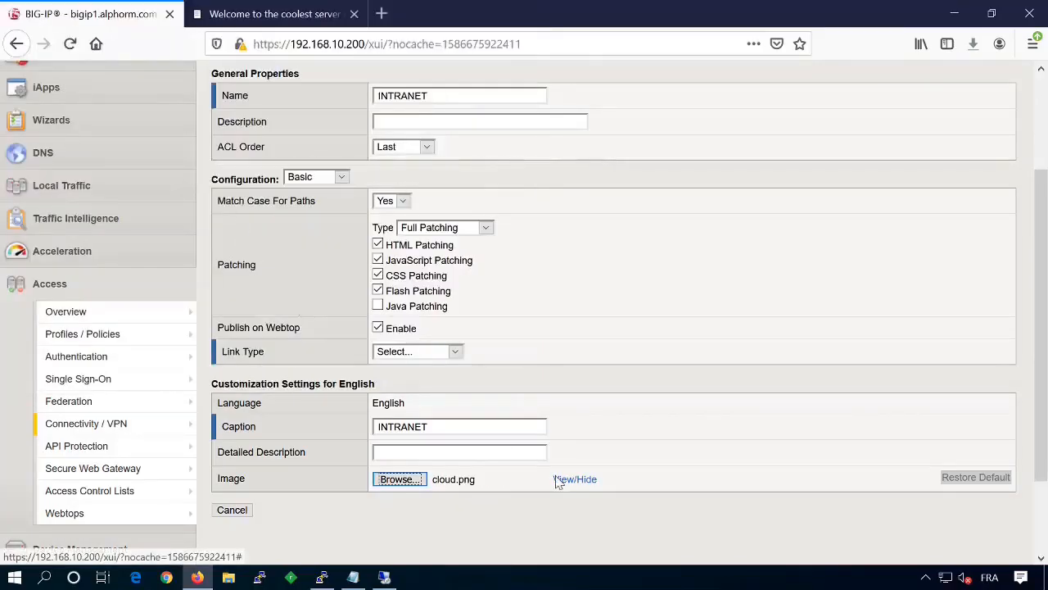
pyautogui.scroll(-1, 739, 476)
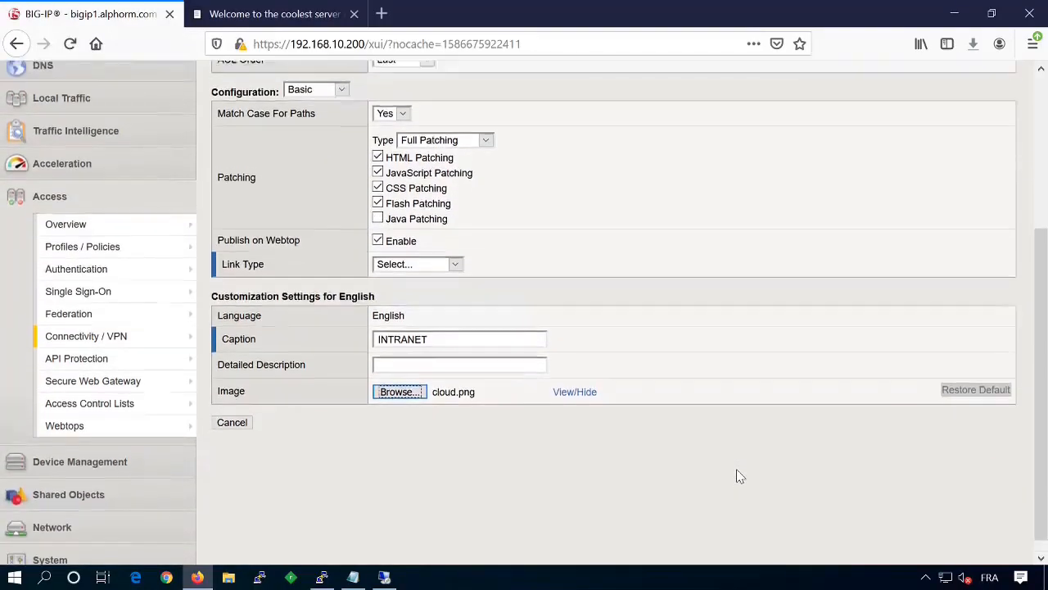
pyautogui.click(452, 308)
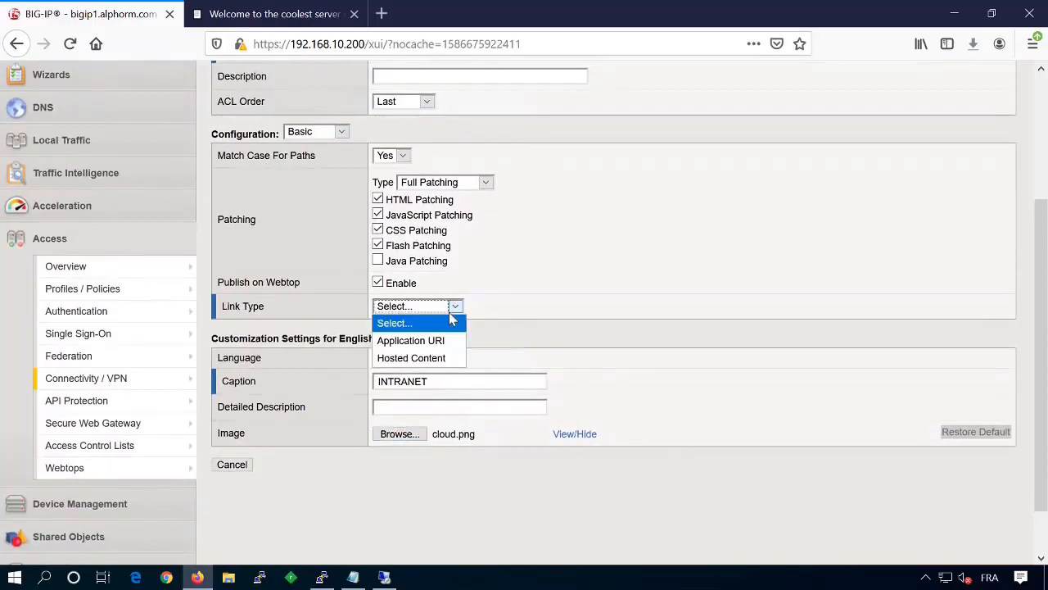
pyautogui.click(413, 341)
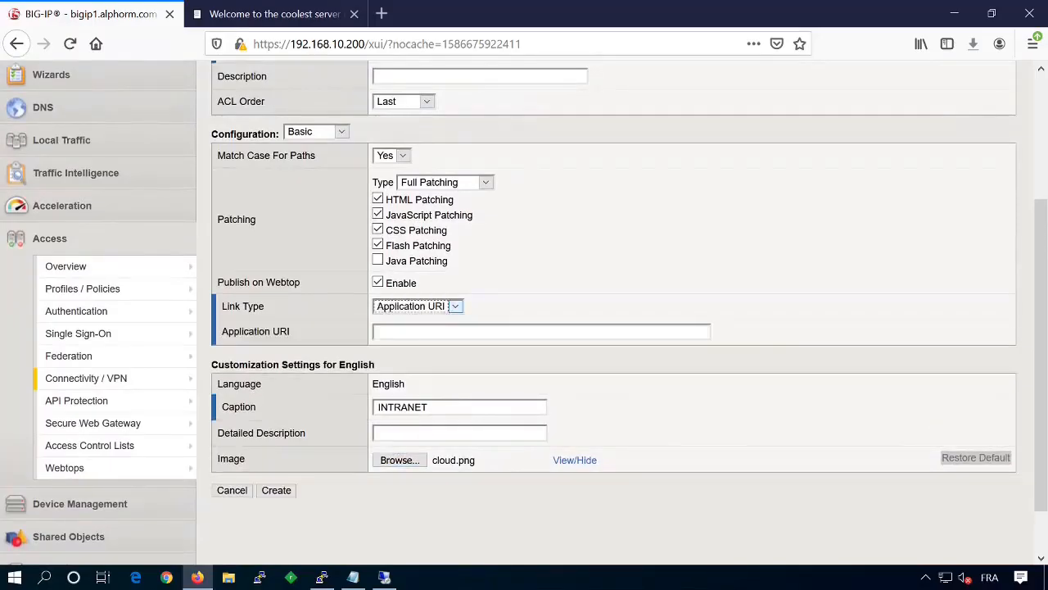
pyautogui.click(416, 332)
pyautogui.write('h')
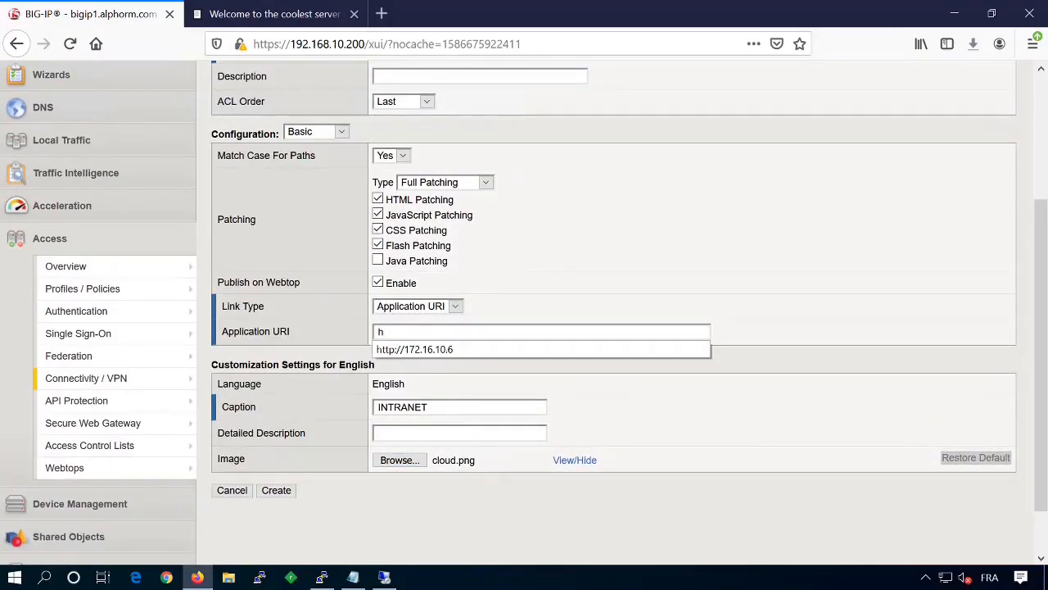
pyautogui.write('ttp')
pyautogui.press('Down')
pyautogui.press('Return')
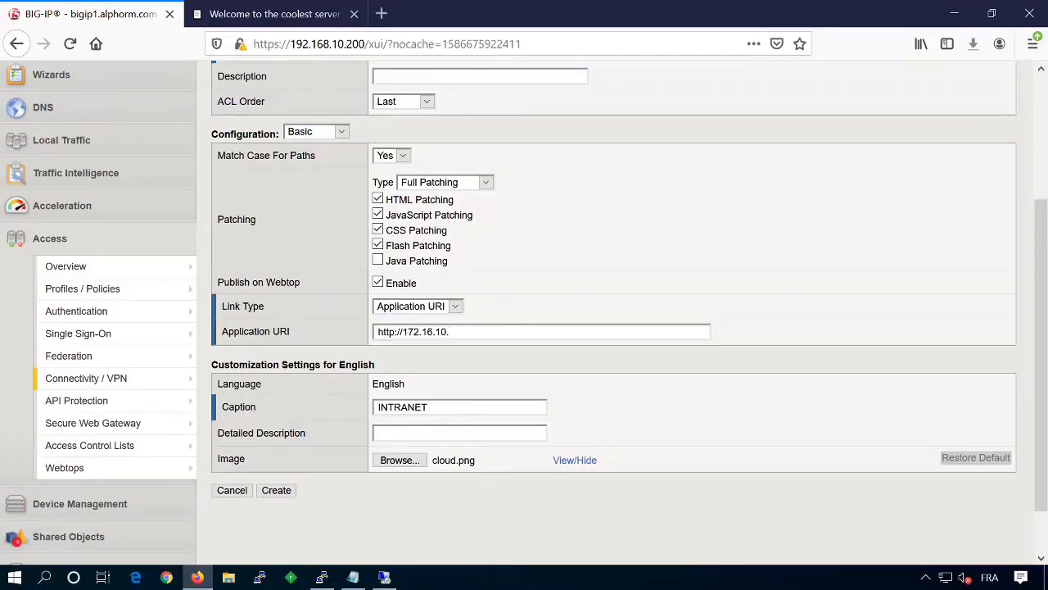
pyautogui.click(276, 491)
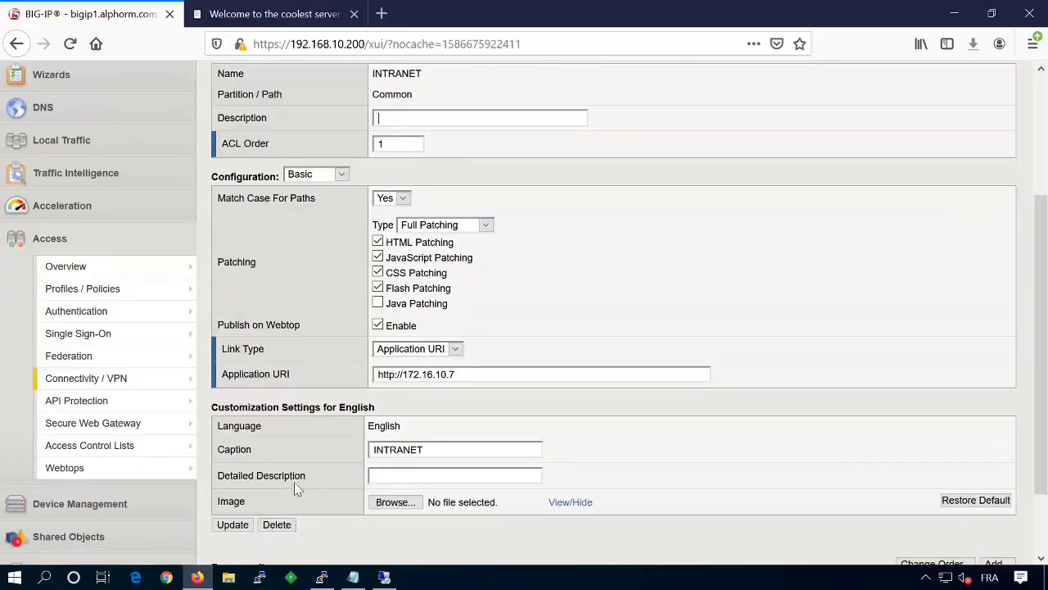
# - Start a resource item for INTRANET with link type Paths and destination IP address 172.16.10.7
pyautogui.scroll(-2, 519, 424)
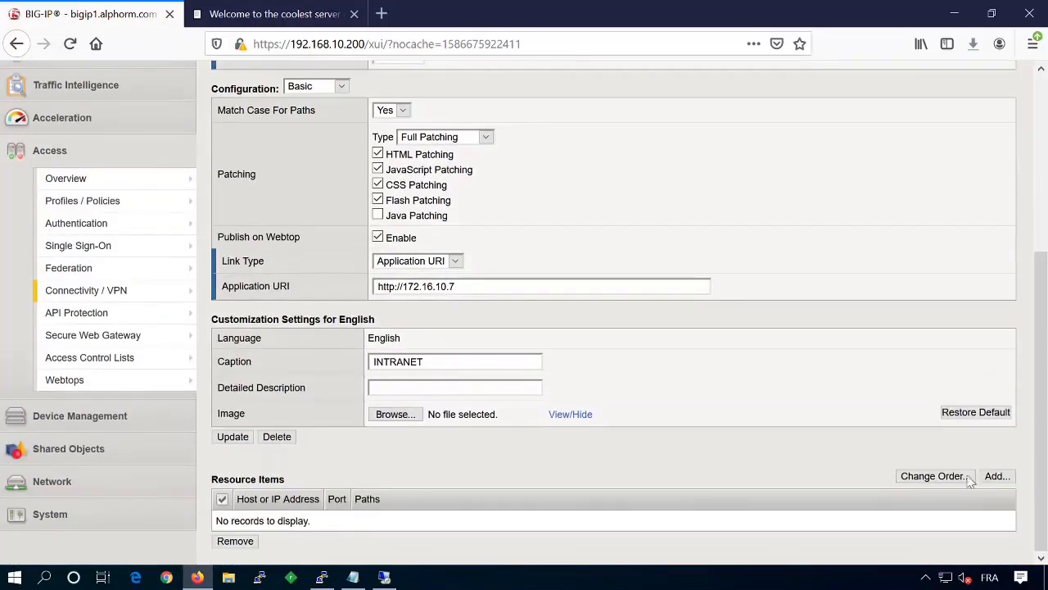
pyautogui.click(998, 476)
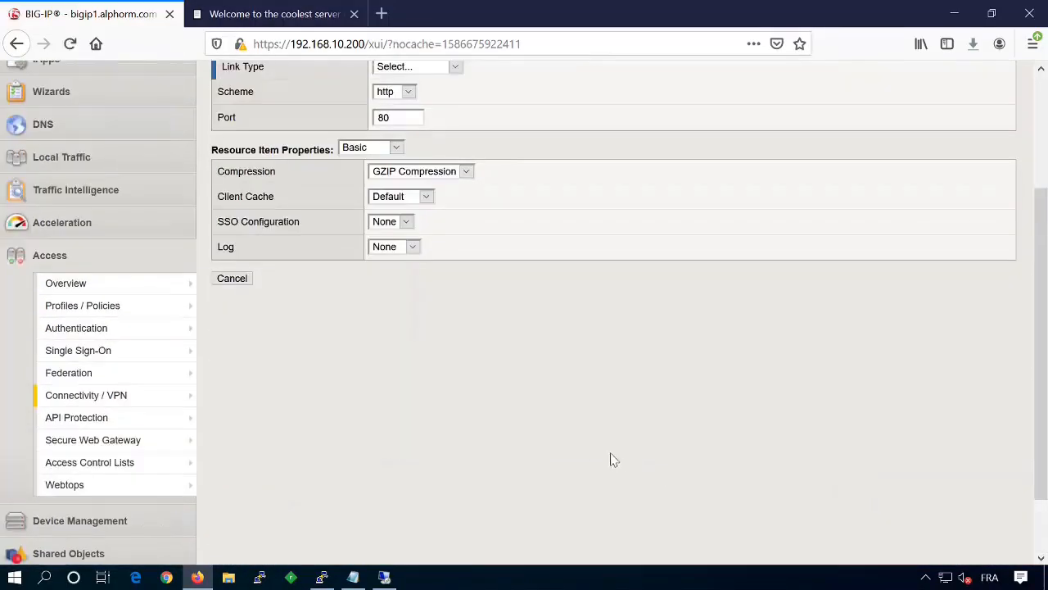
pyautogui.scroll(4, 478, 162)
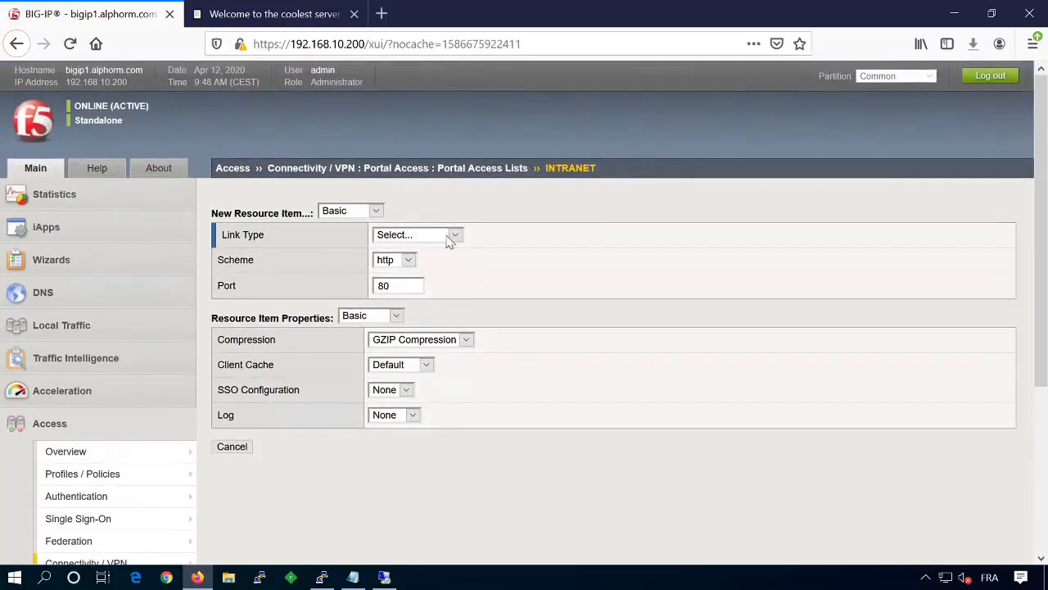
pyautogui.click(449, 238)
pyautogui.click(425, 269)
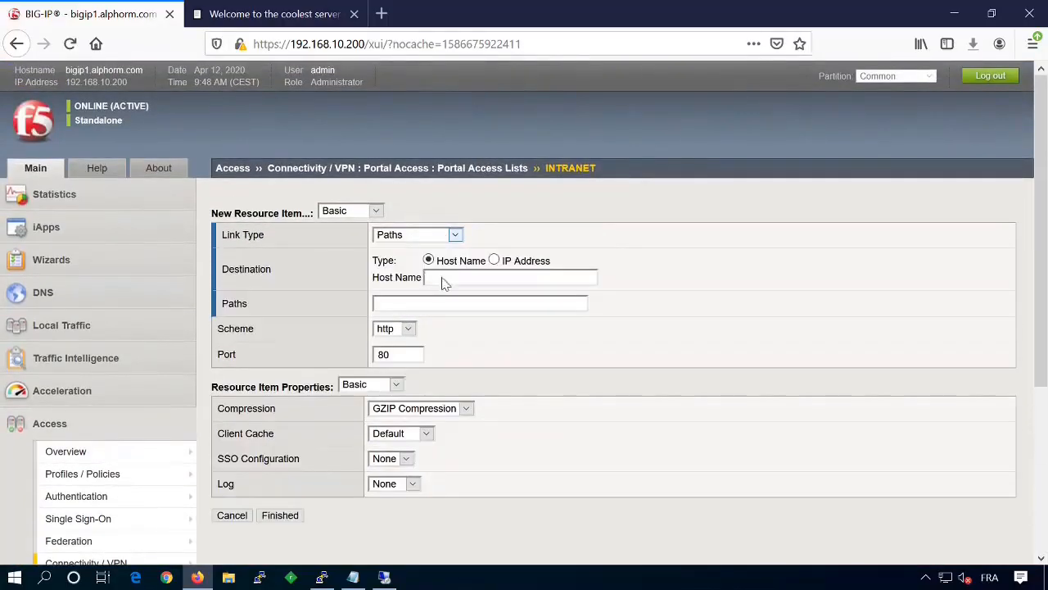
pyautogui.click(494, 261)
pyautogui.write('172.1')
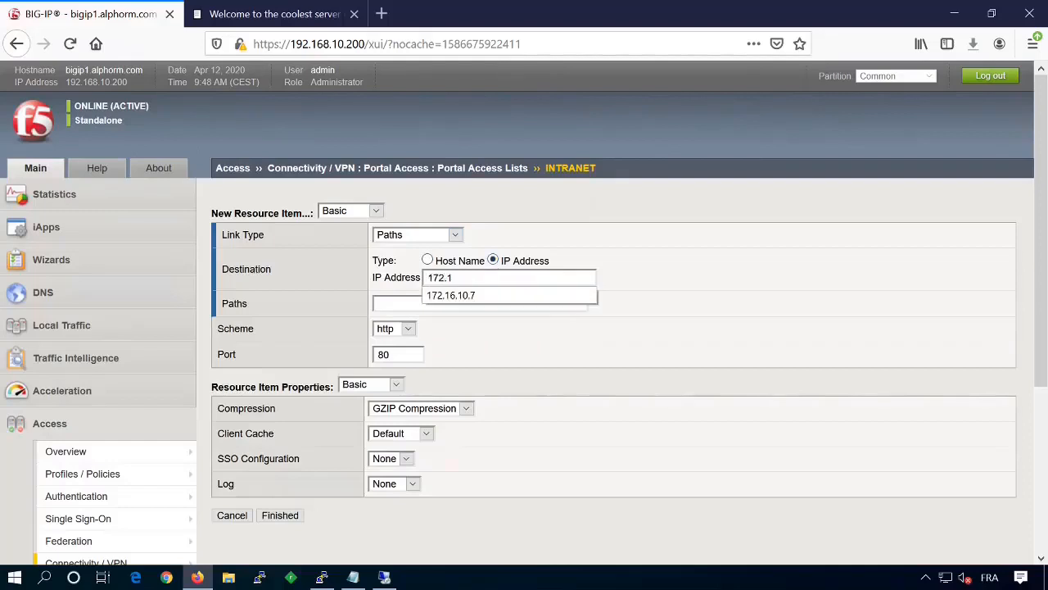
pyautogui.write('6.10.')
pyautogui.press('Down')
pyautogui.press('Return')
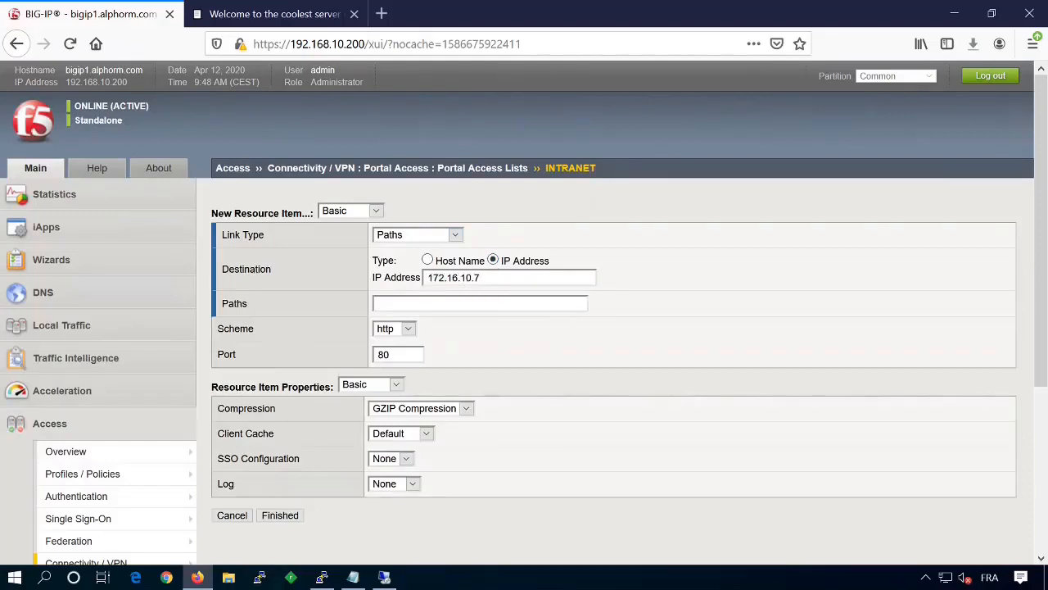
# - Set the INTRANET resource item's path to /* and finish the item with http on port 80
pyautogui.write('*')
pyautogui.click(437, 324)
pyautogui.scroll(-2, 497, 387)
pyautogui.click(282, 444)
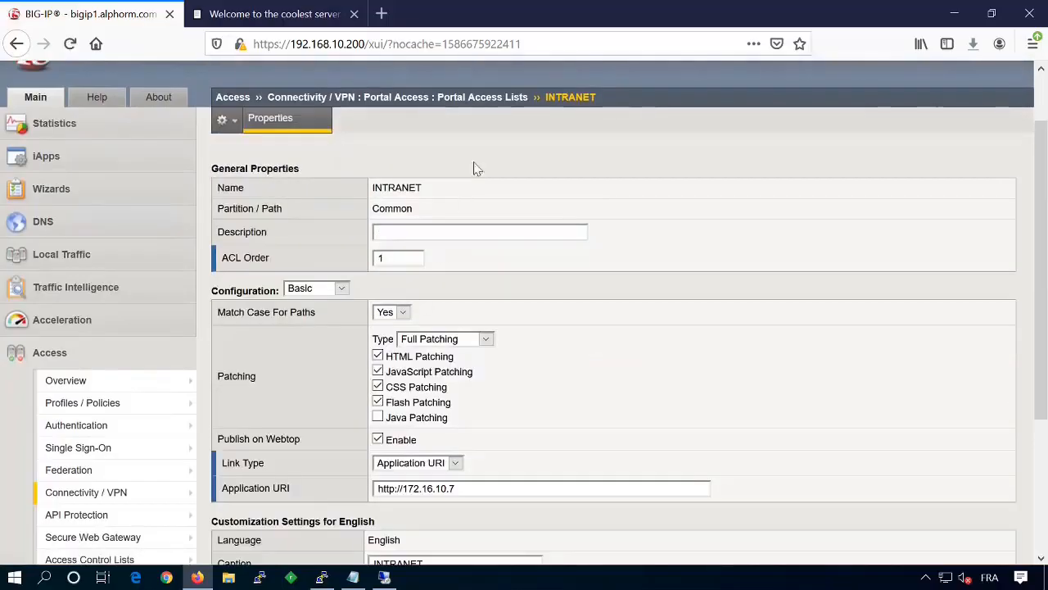
# - Reopen the CRM resource's item, change its destination IP address to 172.16.10.6, and update it
pyautogui.click(508, 102)
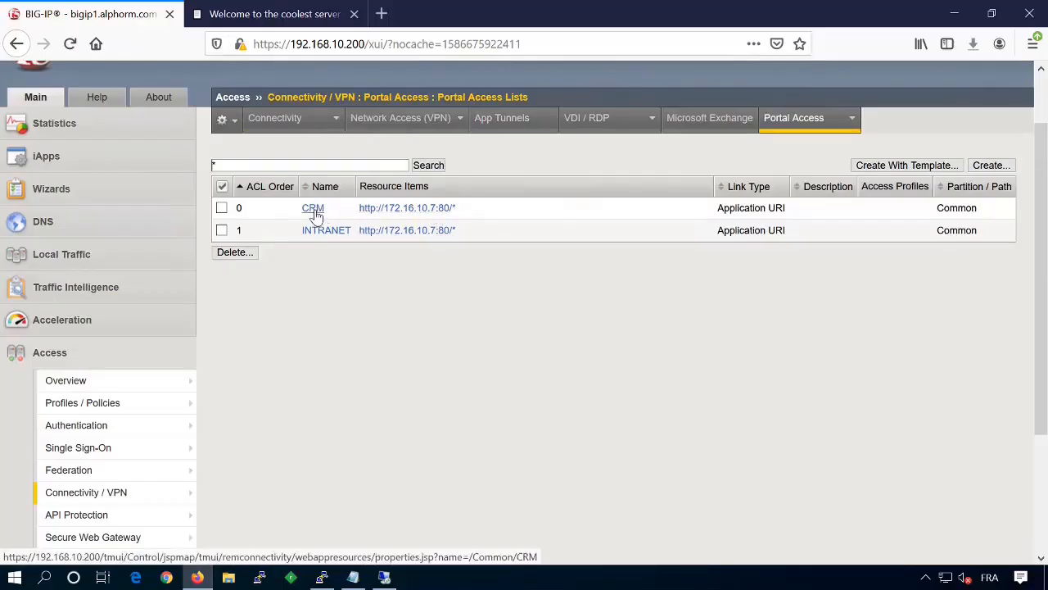
pyautogui.click(316, 214)
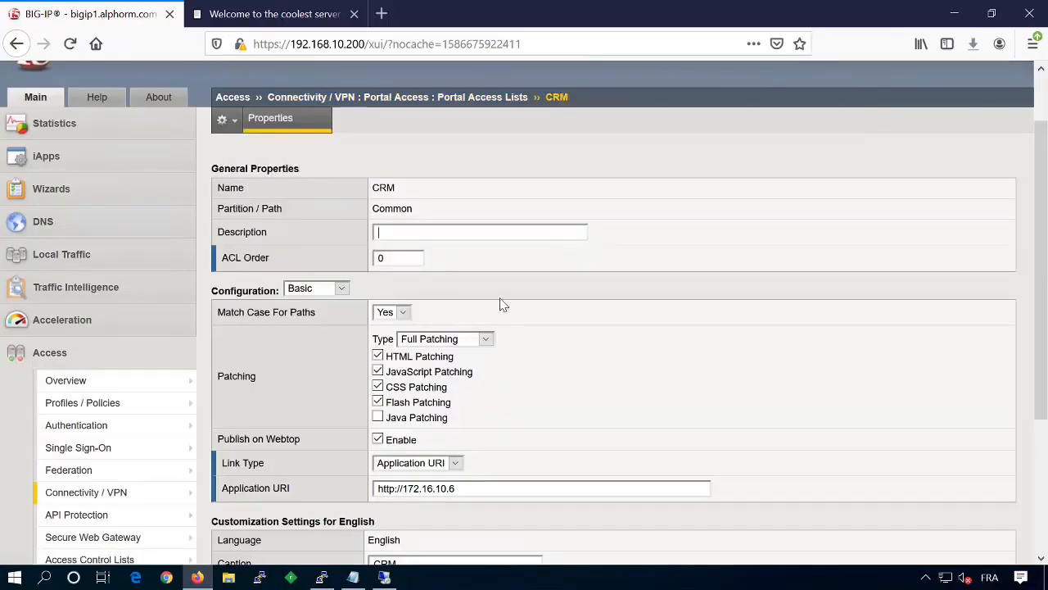
pyautogui.scroll(-3, 500, 303)
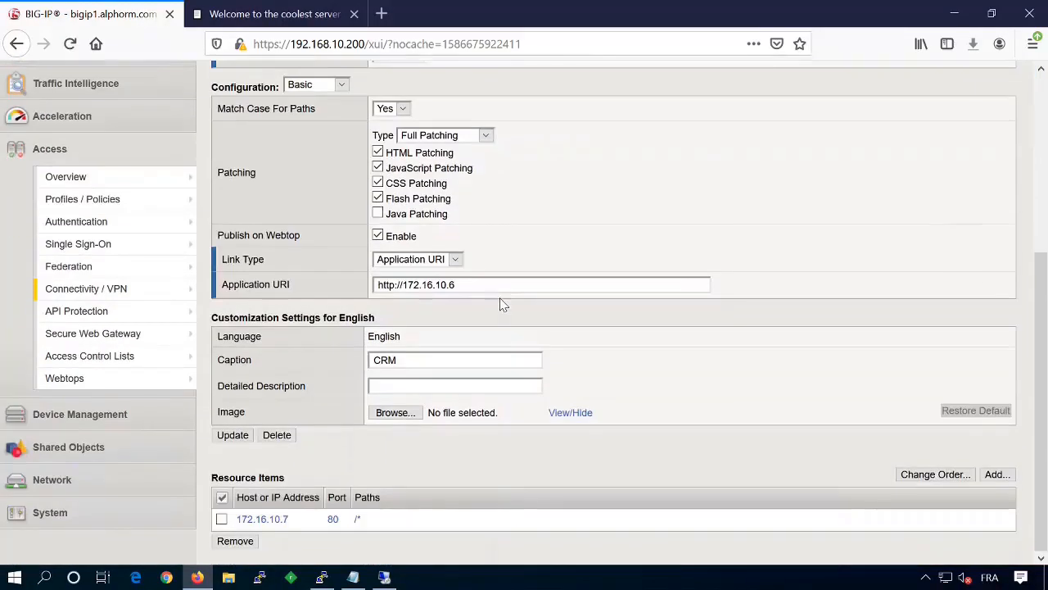
pyautogui.click(358, 521)
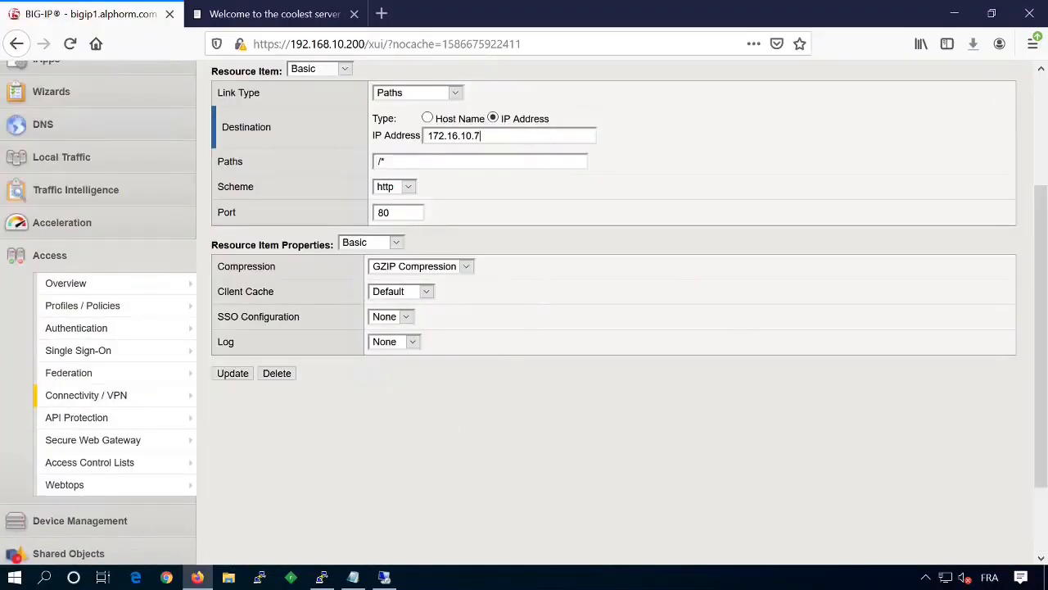
pyautogui.press('BackSpace')
pyautogui.write('6')
pyautogui.click(232, 373)
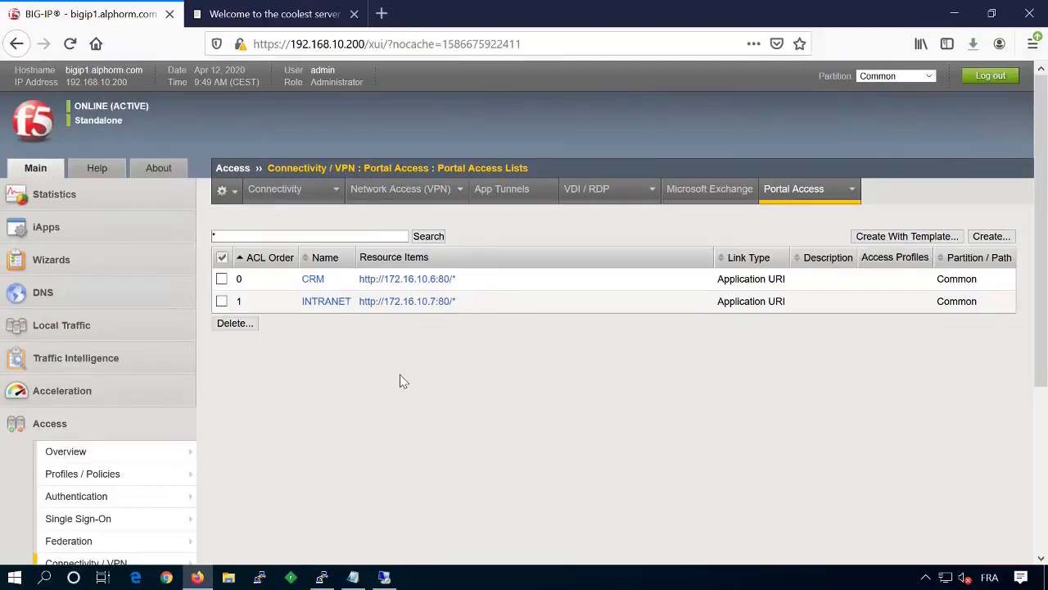
# - Start a new per-session access profile named Portal_access_1 with profile type SSL-VPN
pyautogui.scroll(-3, 404, 382)
pyautogui.moveTo(131, 292)
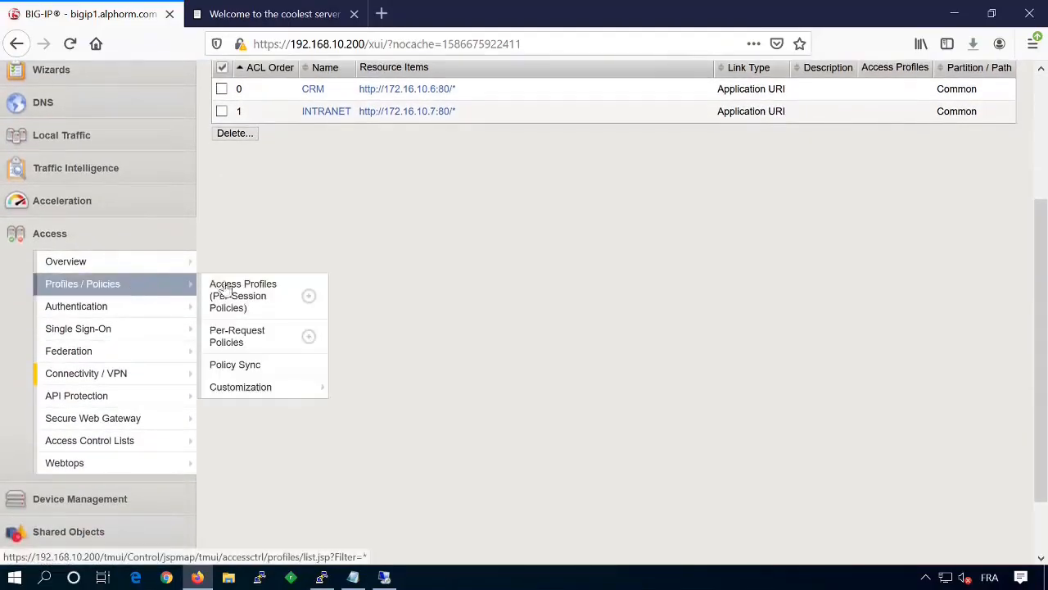
pyautogui.click(255, 291)
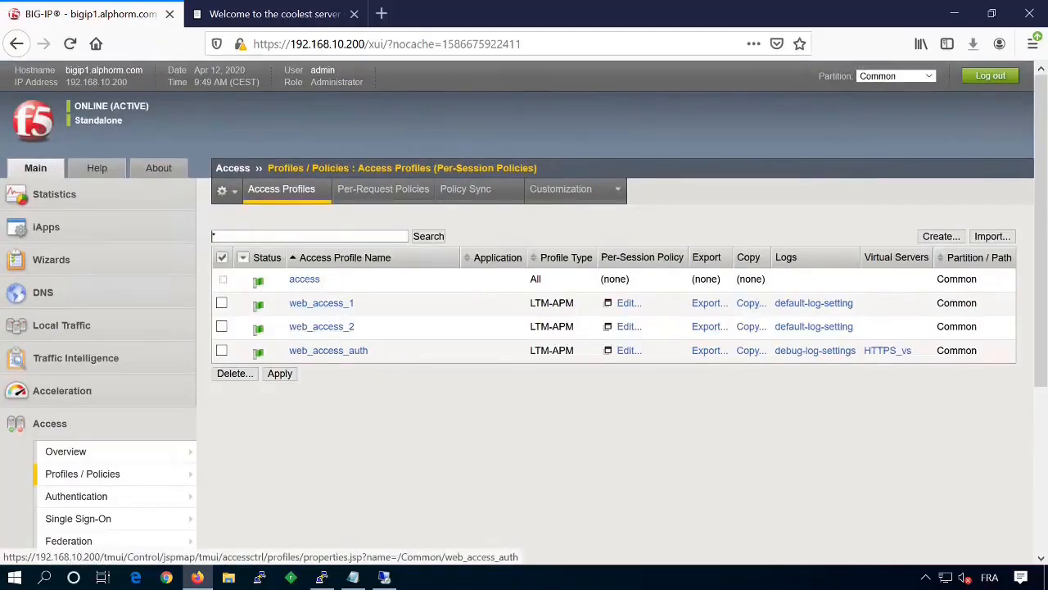
pyautogui.moveTo(531, 303); pyautogui.dragTo(583, 307)
pyautogui.click(963, 238)
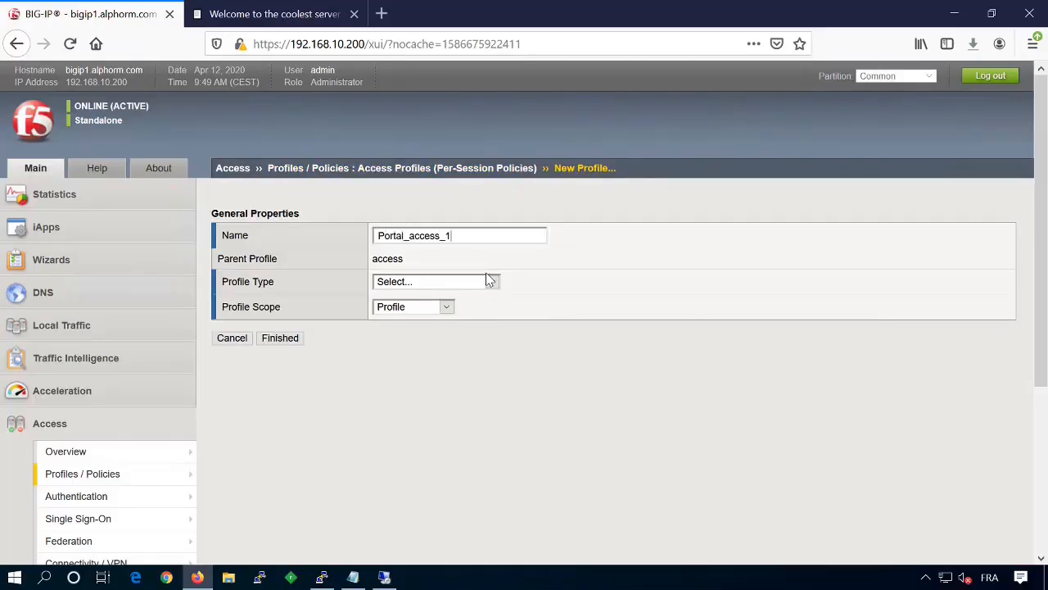
pyautogui.click(490, 284)
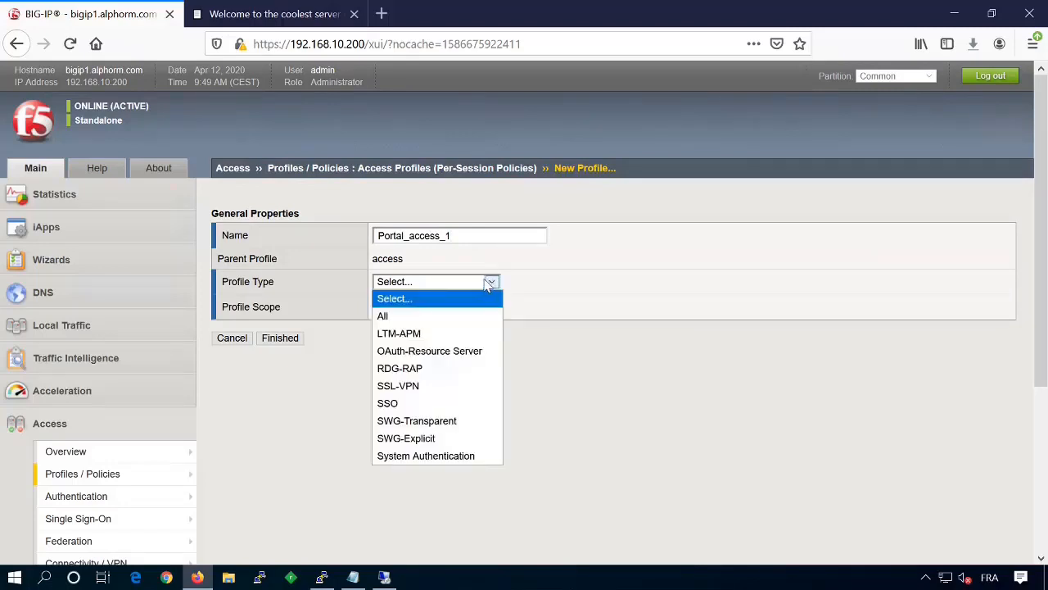
pyautogui.click(406, 390)
# - Add French (fr) to the new access profile's accepted languages
pyautogui.scroll(-15, 577, 387)
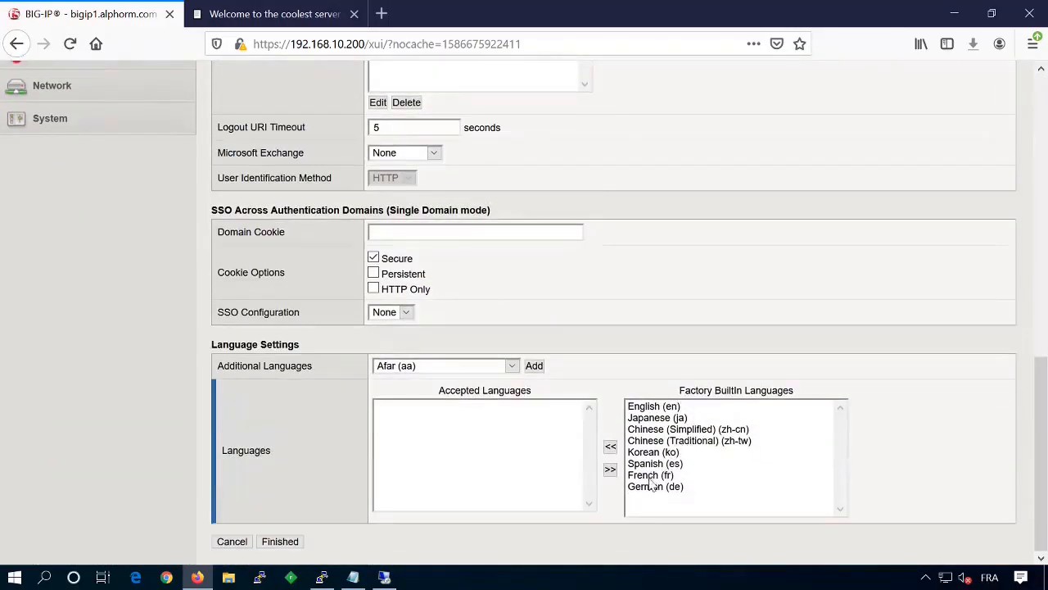
pyautogui.click(651, 475)
pyautogui.click(610, 447)
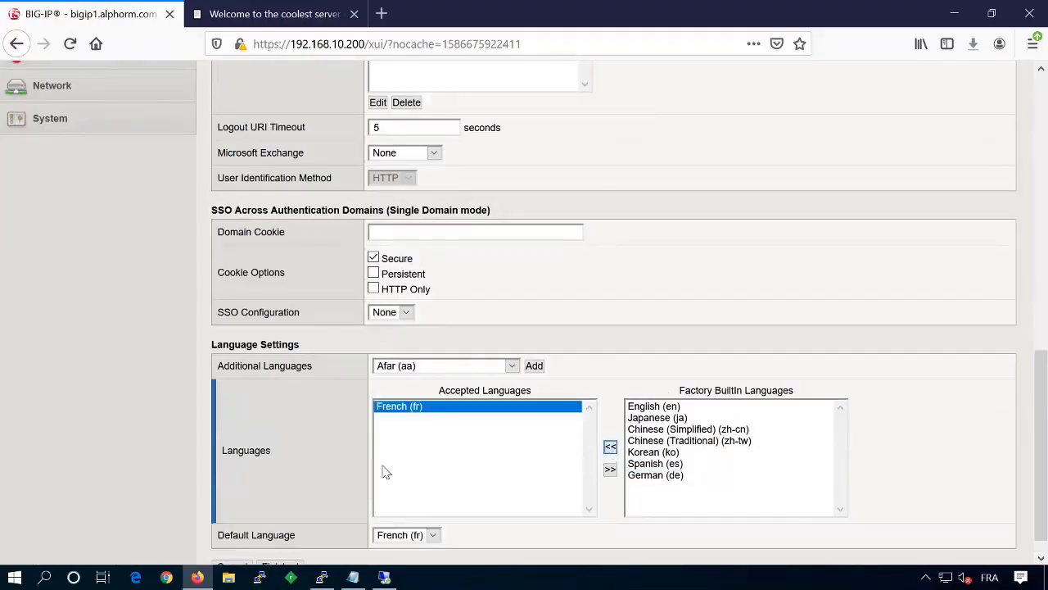
# - Finish creating the Portal_access_1 access profile and open its per-session policy for editing
pyautogui.scroll(-2, 347, 519)
pyautogui.click(280, 541)
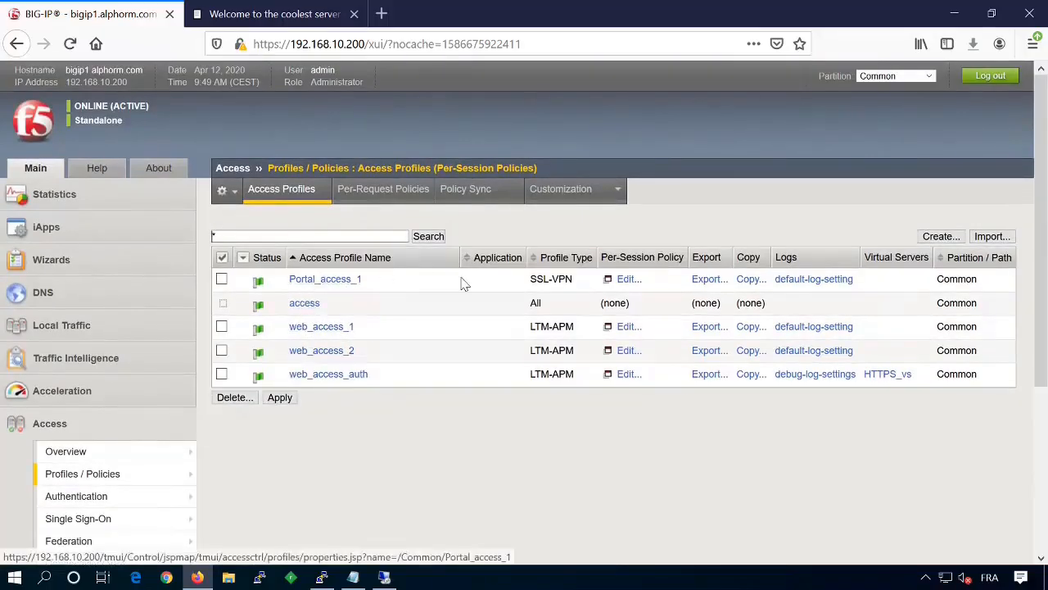
pyautogui.click(626, 279)
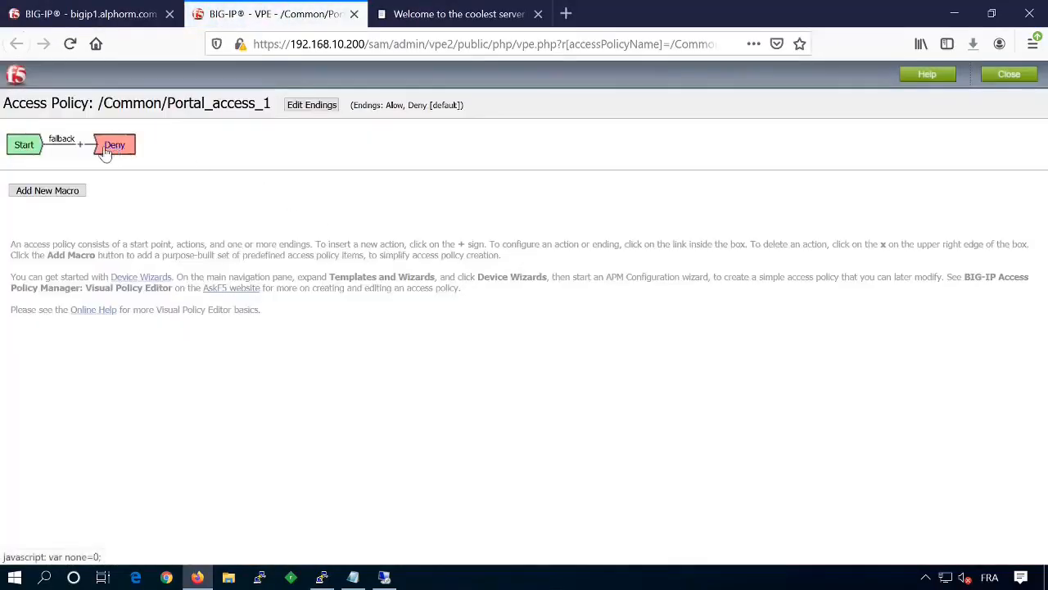
# - Add a Links Sections and Webtop Assign item on the fallback branch after Start in the Portal_access_1 policy
pyautogui.click(81, 148)
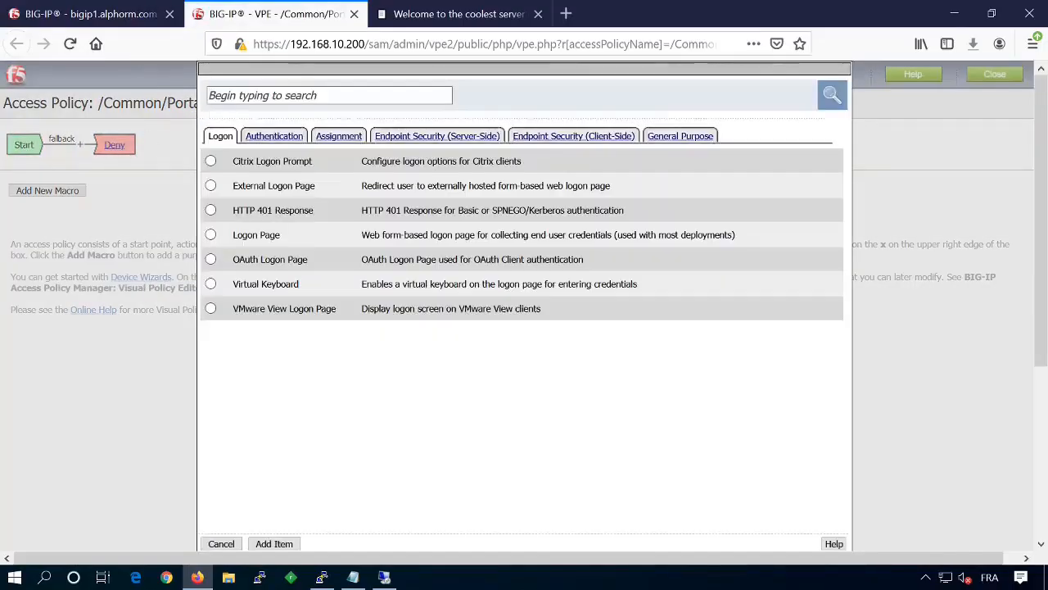
pyautogui.click(209, 95)
pyautogui.write('we')
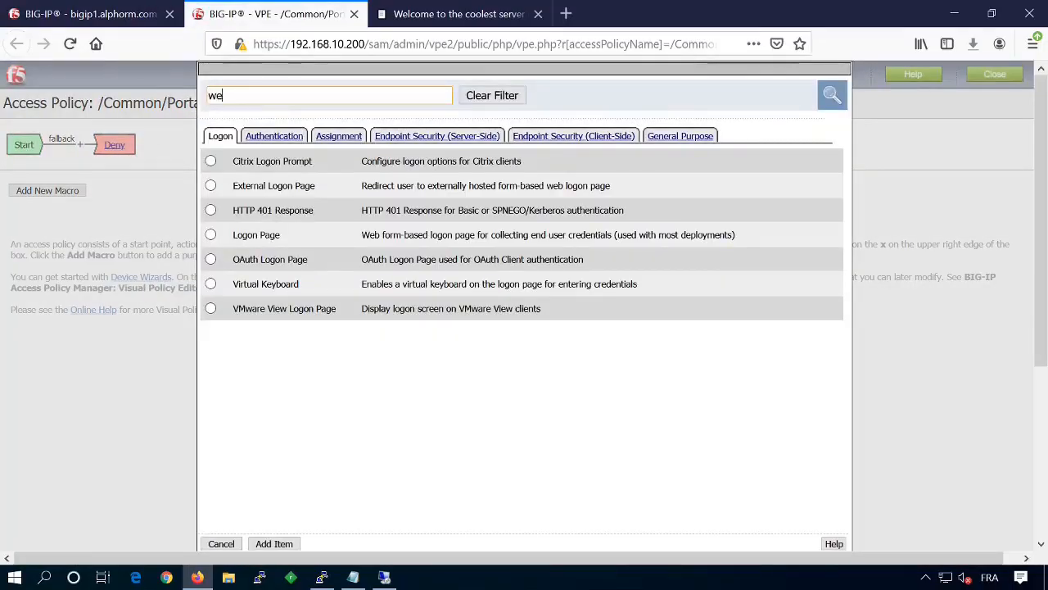
pyautogui.write('btop')
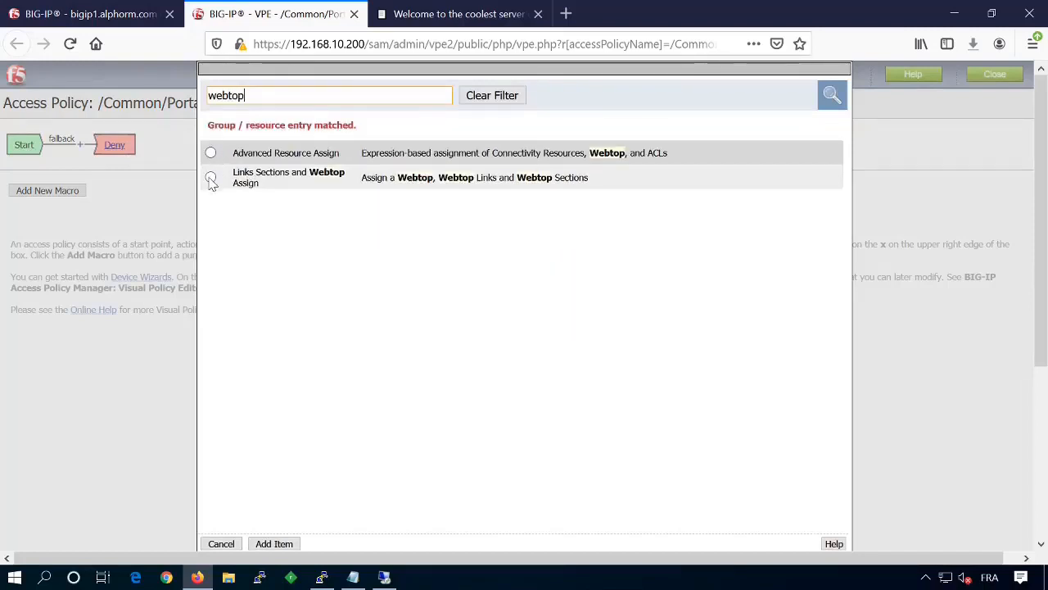
pyautogui.click(211, 178)
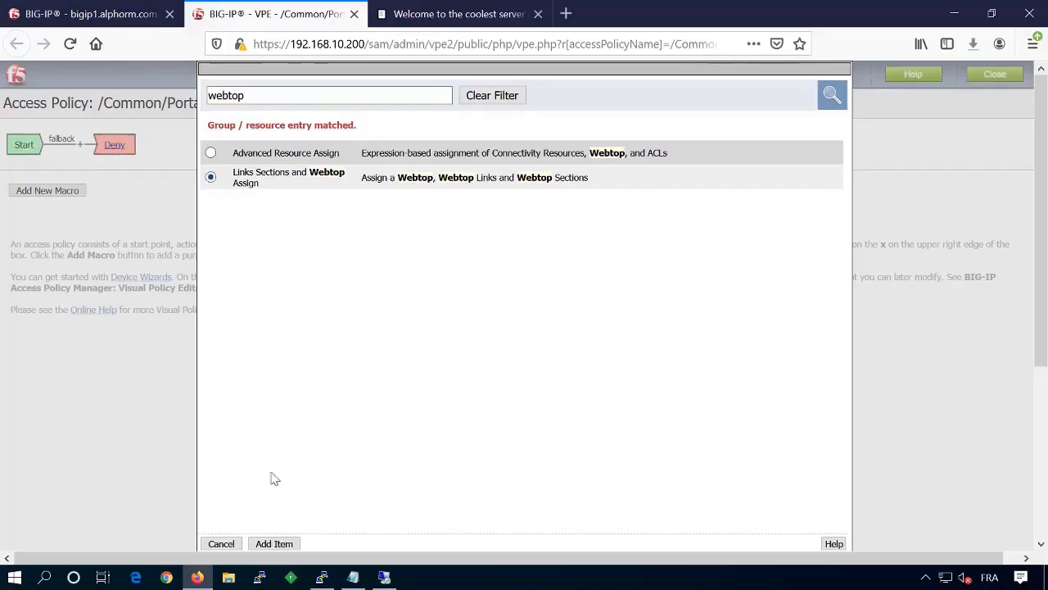
pyautogui.click(272, 543)
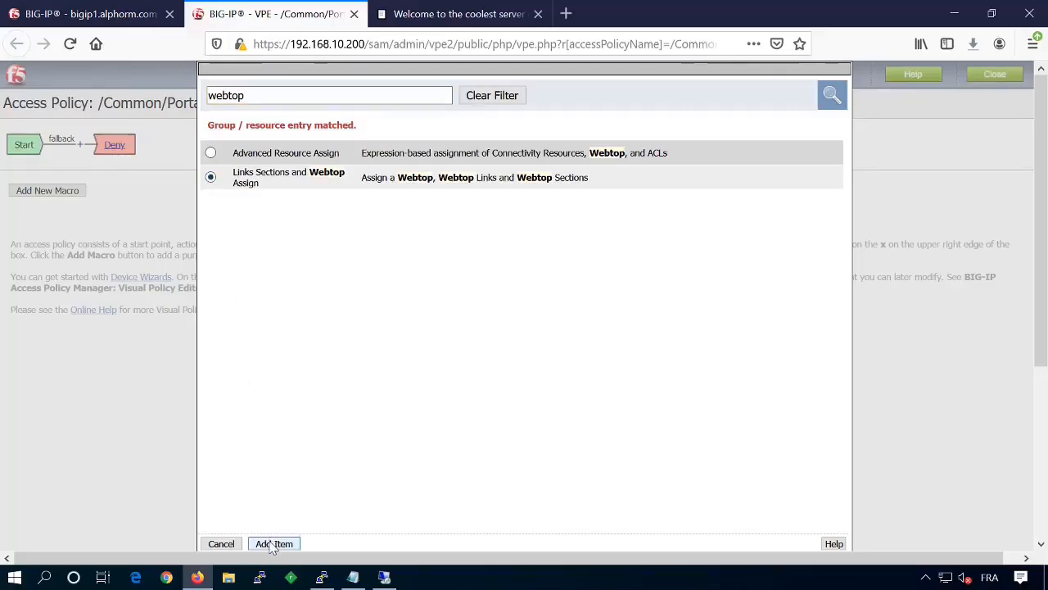
pyautogui.click(273, 544)
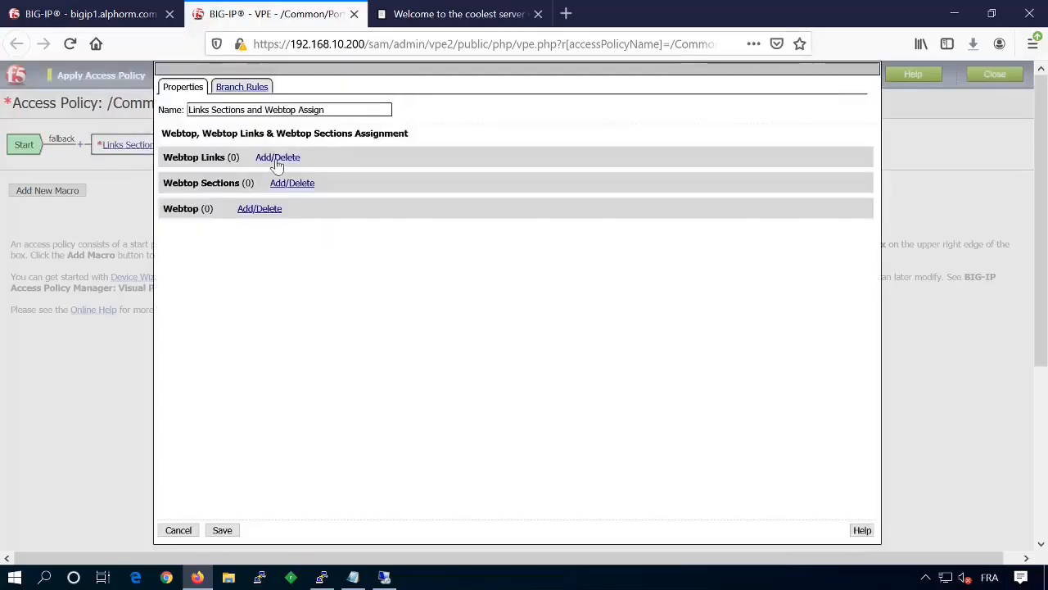
# - Assign the webtop /Common/Portal_webtop in the Links Sections and Webtop Assign item and save it
pyautogui.click(258, 211)
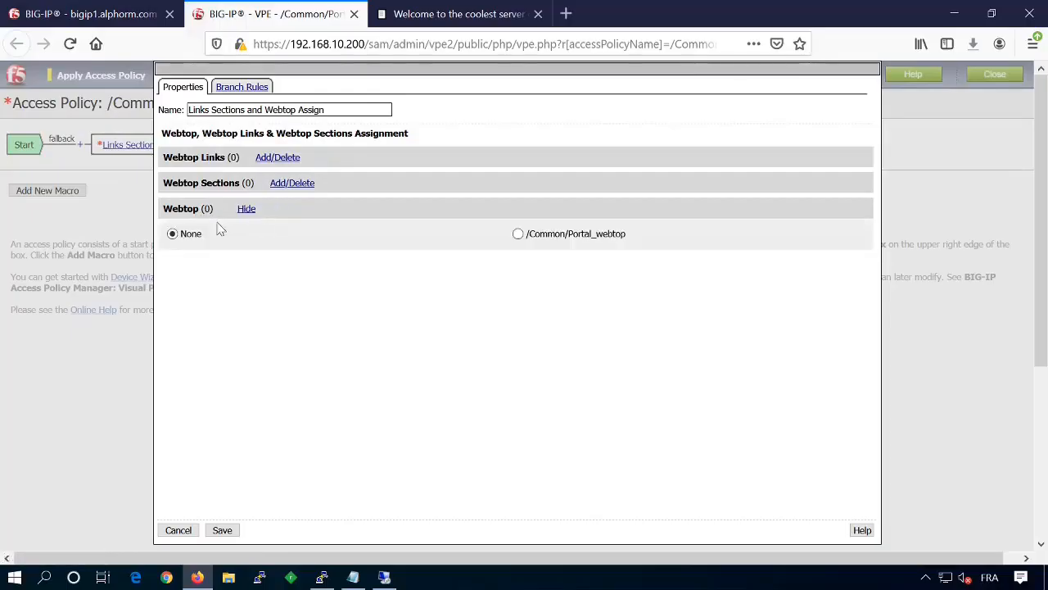
pyautogui.click(517, 235)
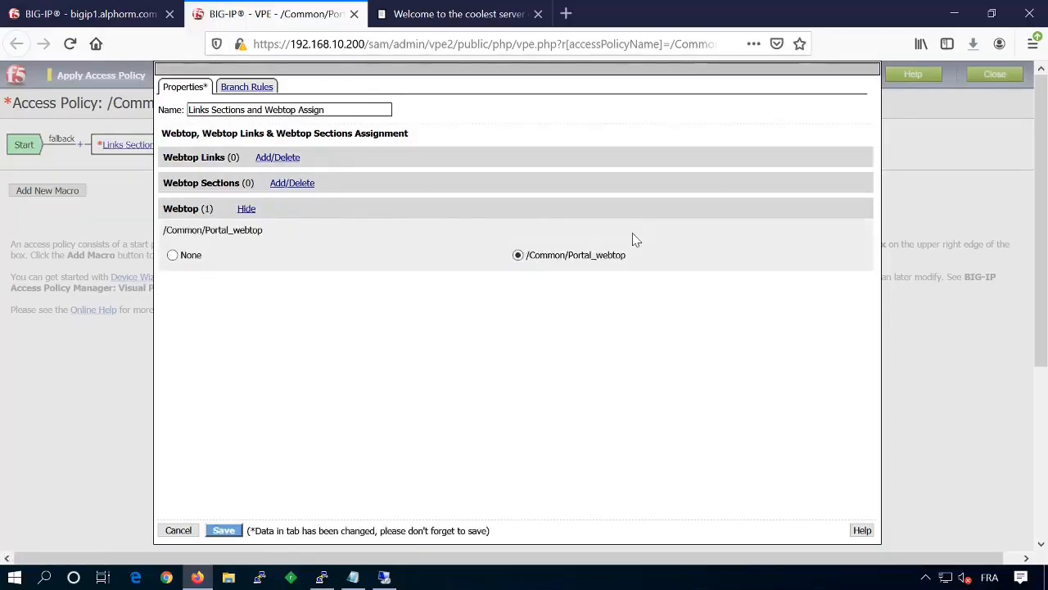
pyautogui.click(225, 530)
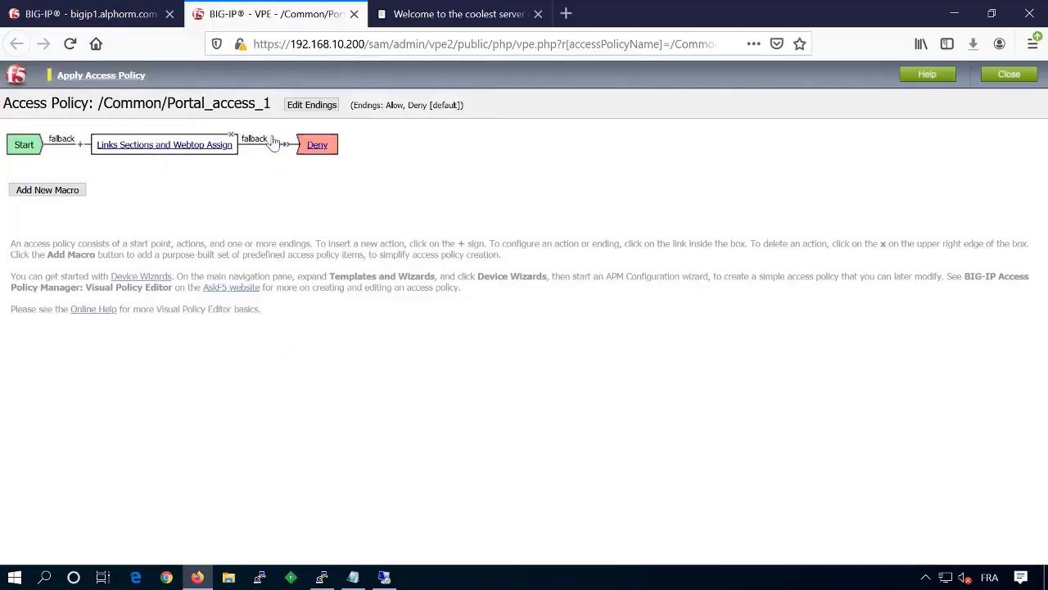
# - Add a Resource Assign item on the fallback branch after Links Sections and Webtop Assign
pyautogui.click(277, 148)
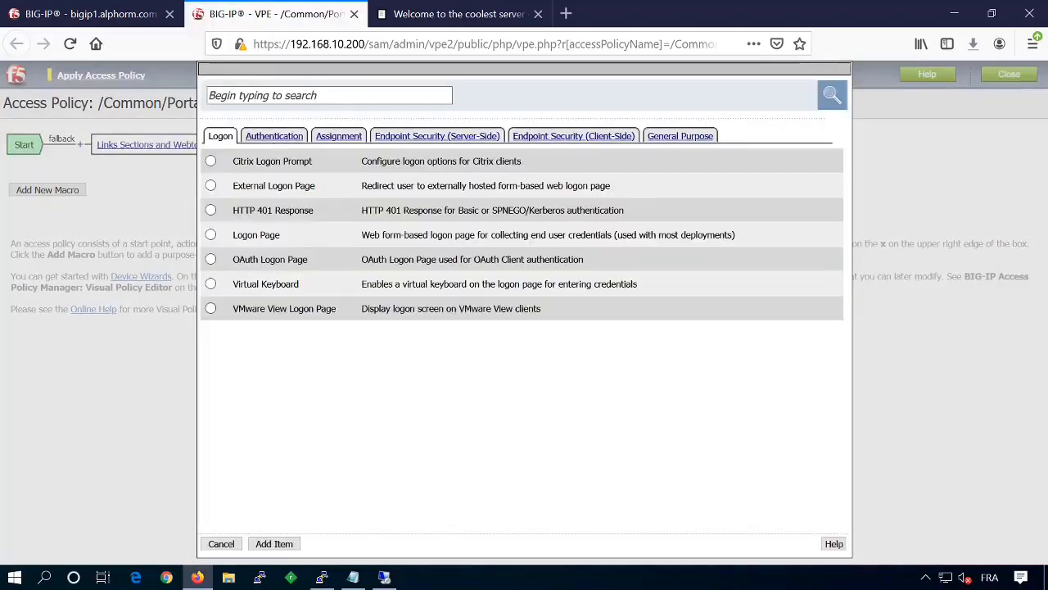
pyautogui.write('asssi')
pyautogui.press('BackSpace')
pyautogui.press('BackSpace')
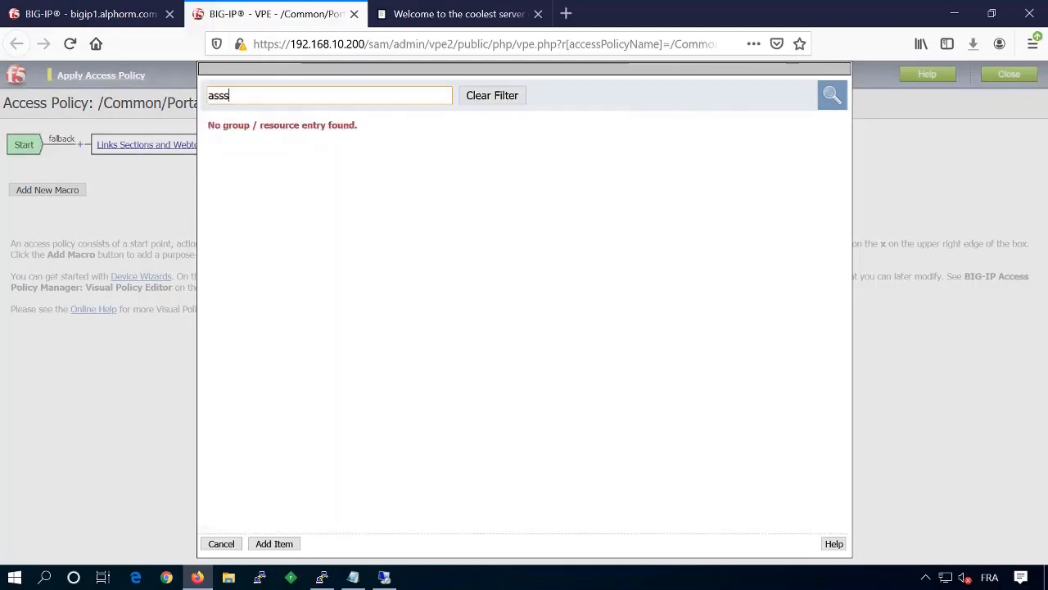
pyautogui.write('ign')
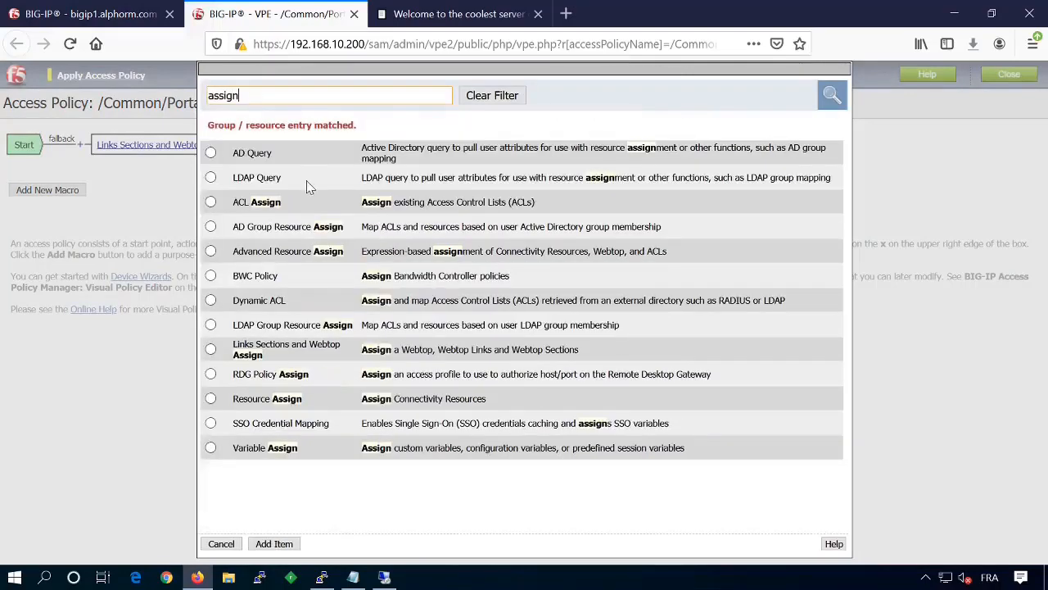
pyautogui.click(211, 398)
pyautogui.click(274, 544)
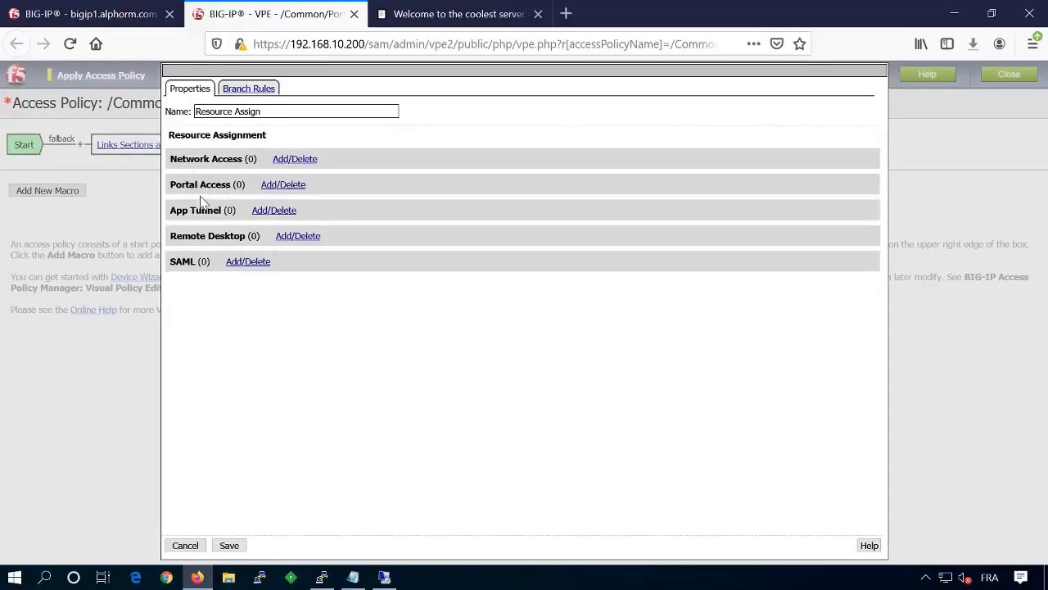
# - Assign the portal access resources /Common/CRM and /Common/INTRANET in the Resource Assign item and save it
pyautogui.click(286, 185)
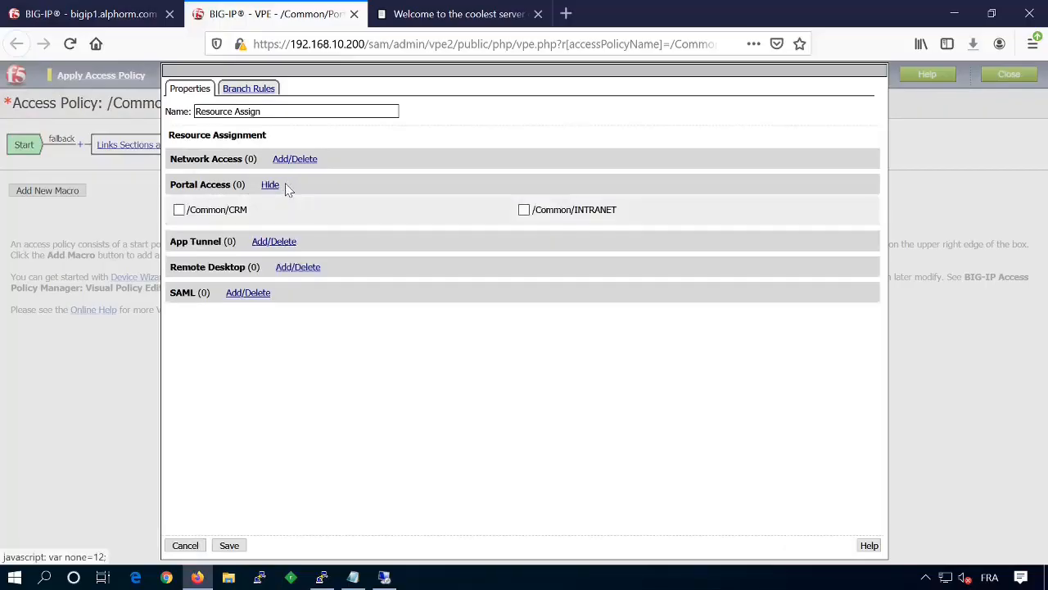
pyautogui.click(179, 211)
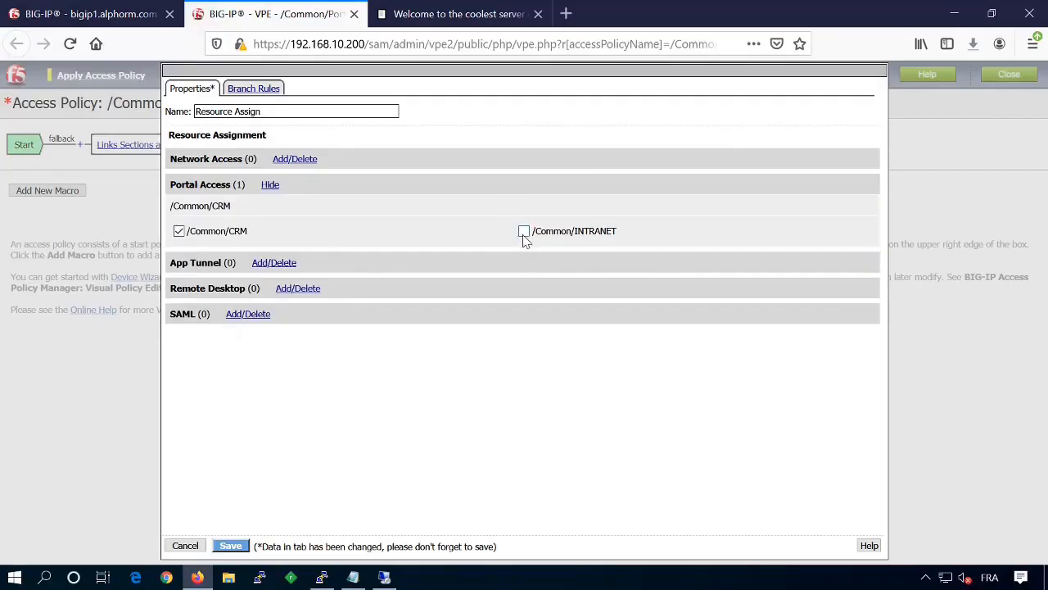
pyautogui.click(524, 233)
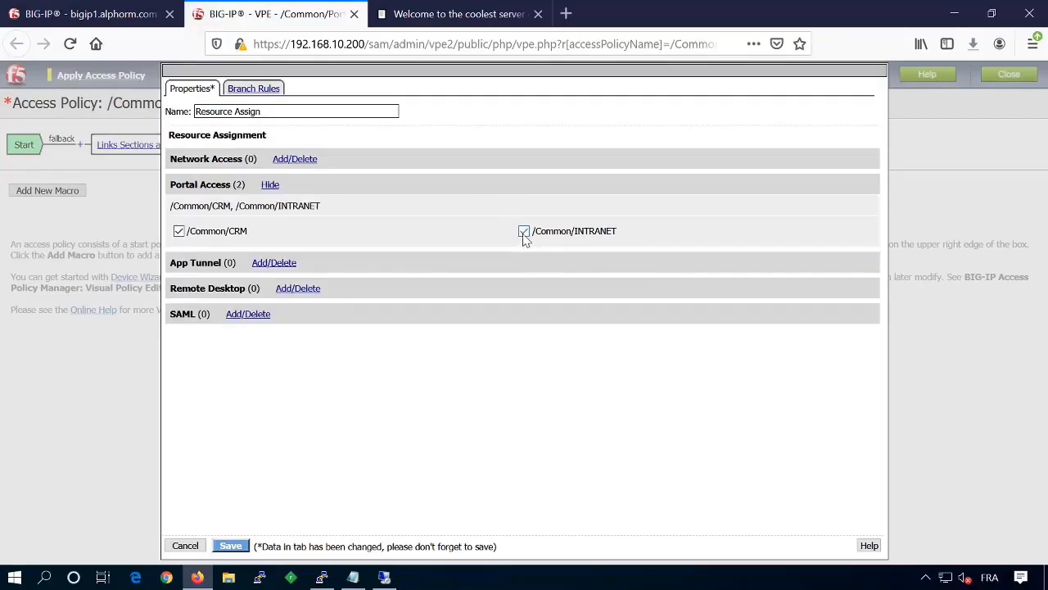
pyautogui.click(233, 547)
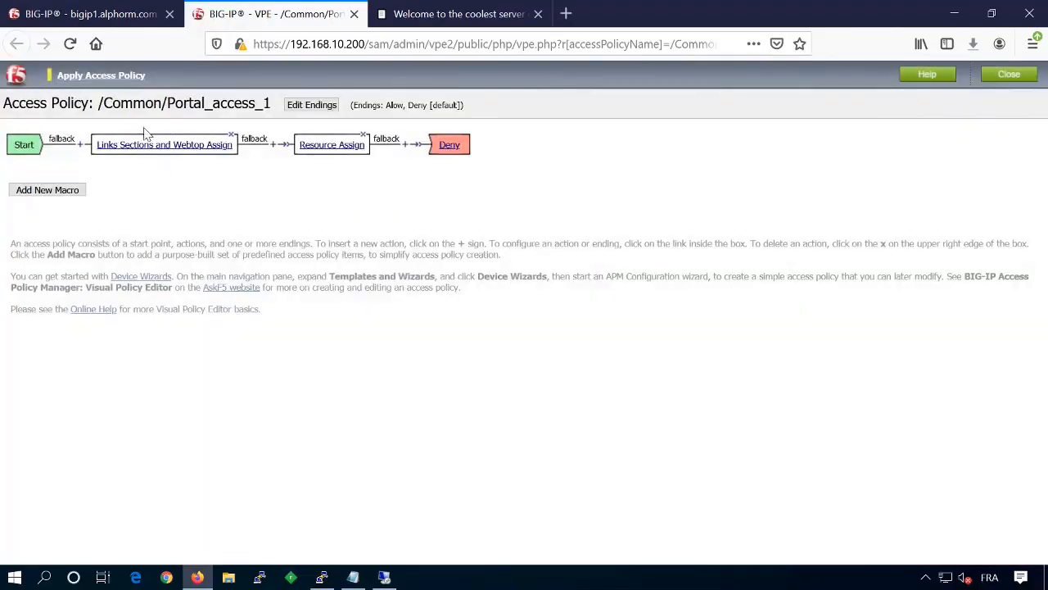
# - Change the policy's ending after Resource Assign to Allow and apply the access policy
pyautogui.click(117, 76)
pyautogui.click(447, 147)
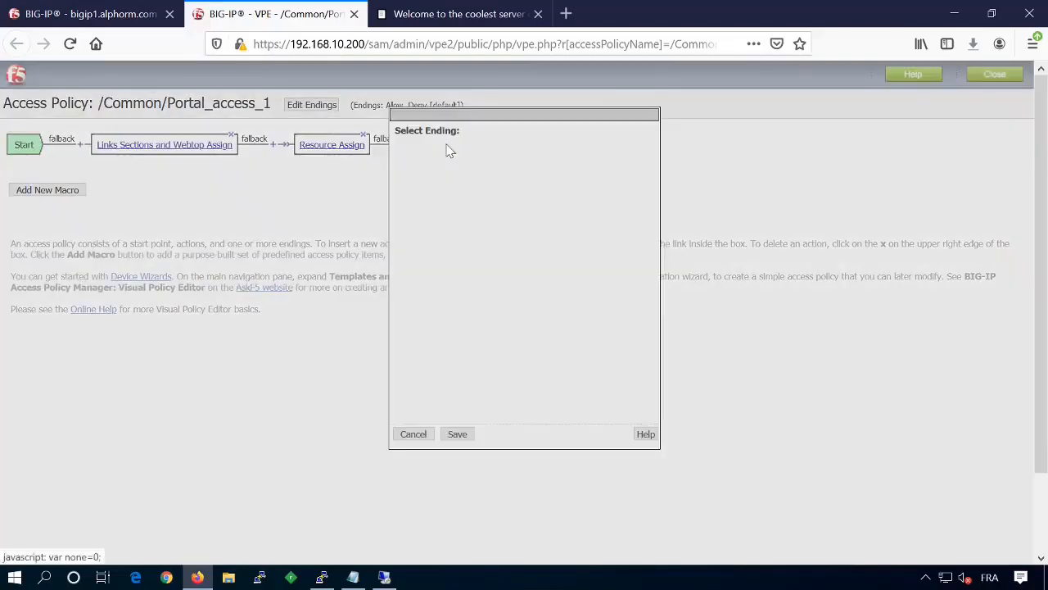
pyautogui.click(401, 148)
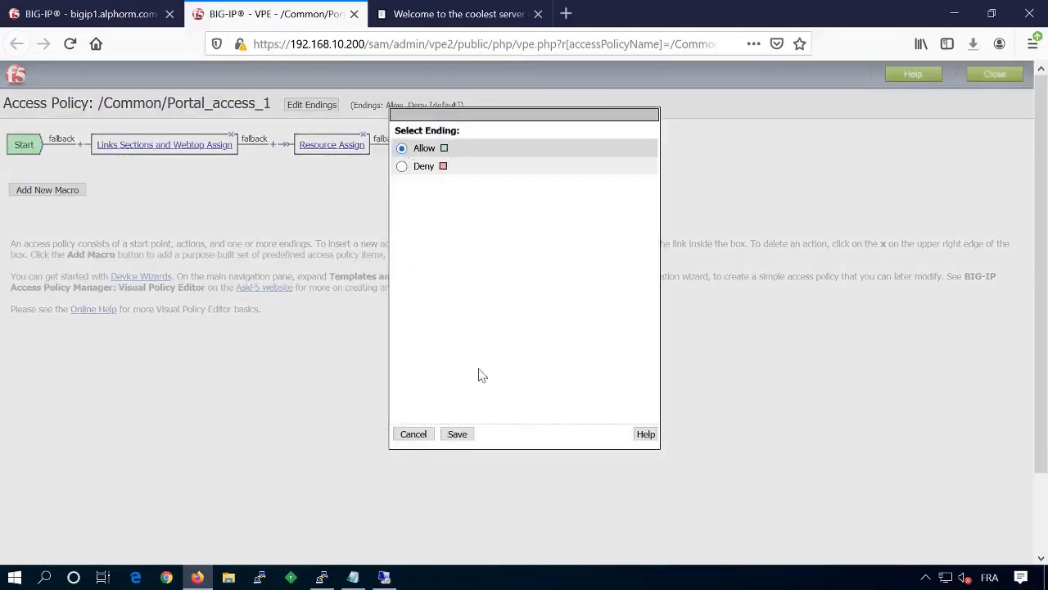
pyautogui.click(462, 437)
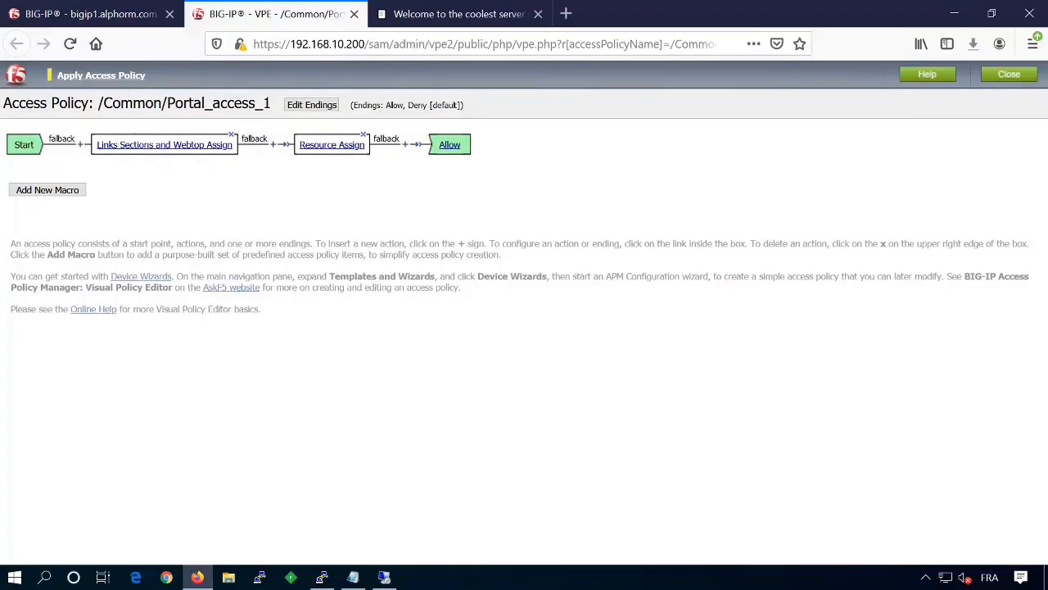
pyautogui.click(120, 76)
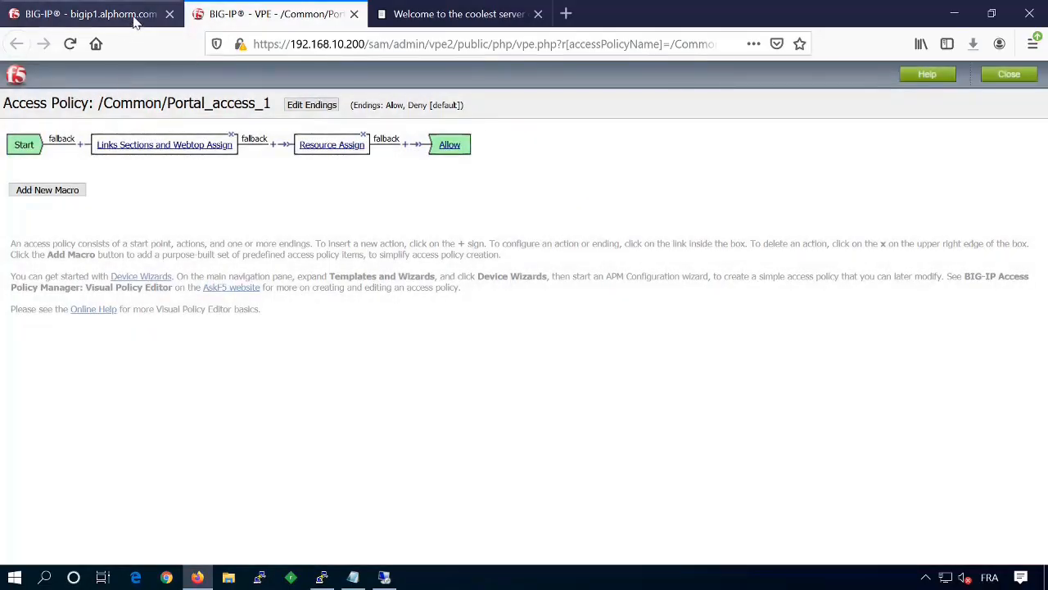
# - Start a new Local Traffic virtual server named Portal_VS with destination address 10.10.10.100 and service port 443
pyautogui.click(135, 17)
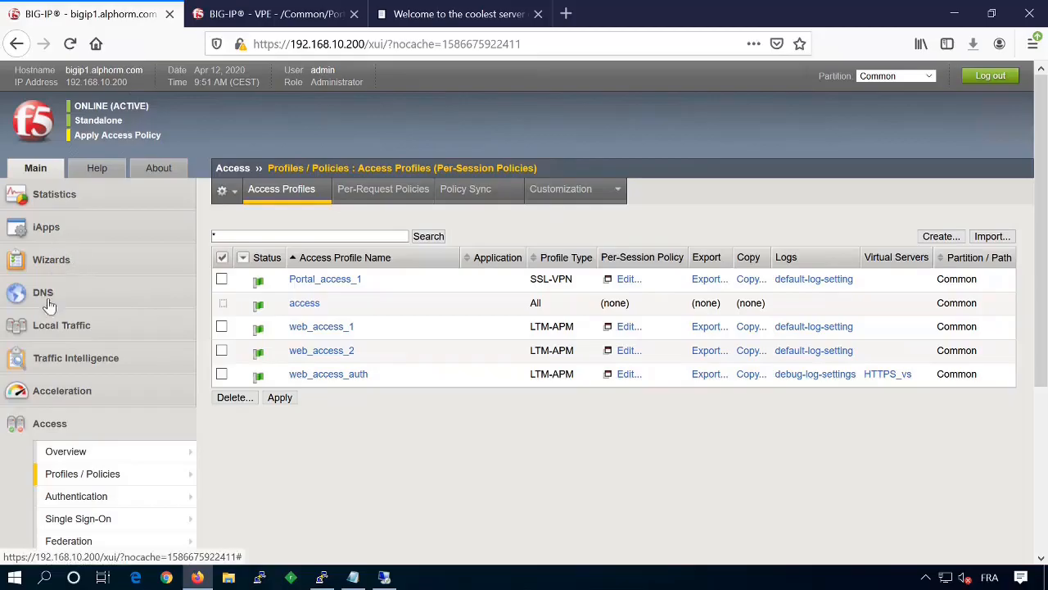
pyautogui.click(51, 329)
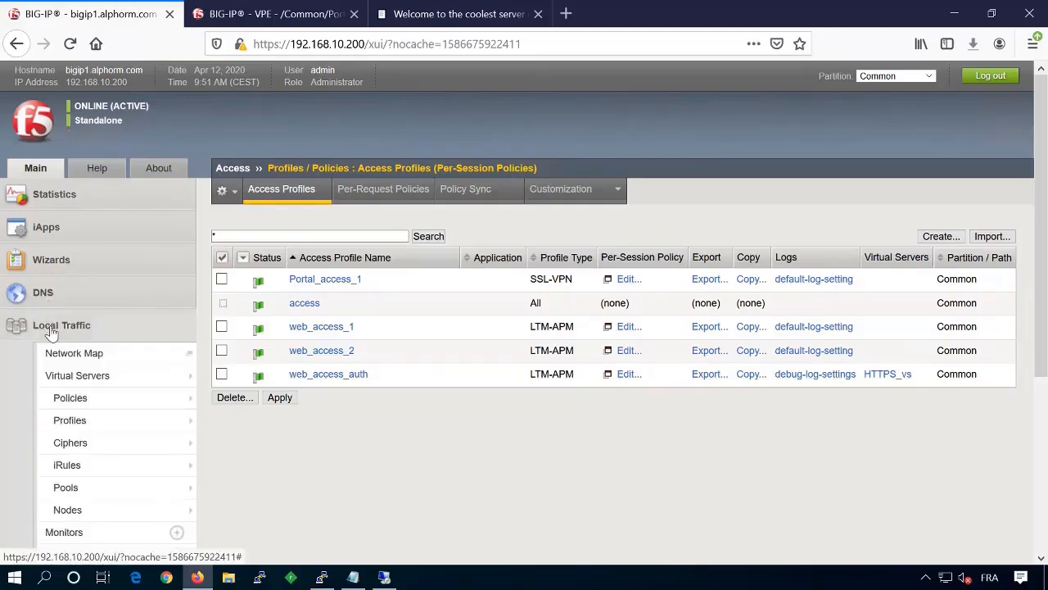
pyautogui.click(105, 384)
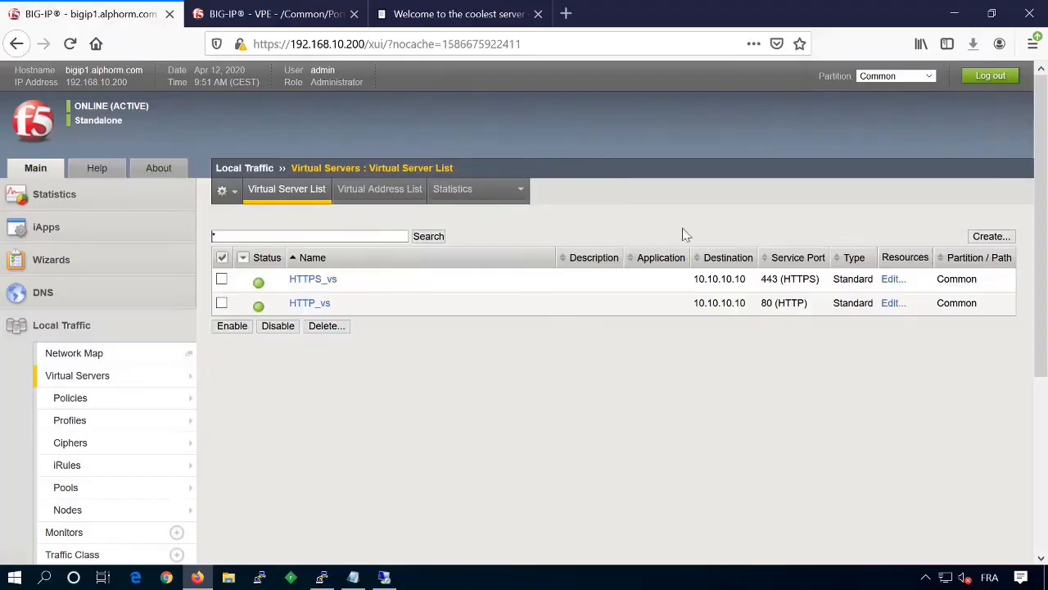
pyautogui.click(991, 236)
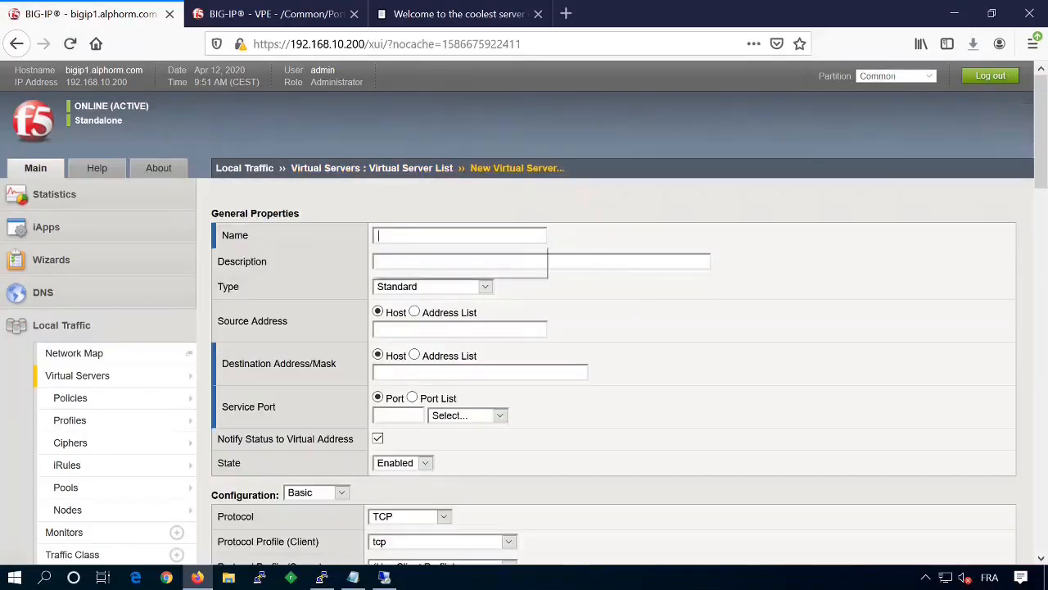
pyautogui.write('Portal_VS')
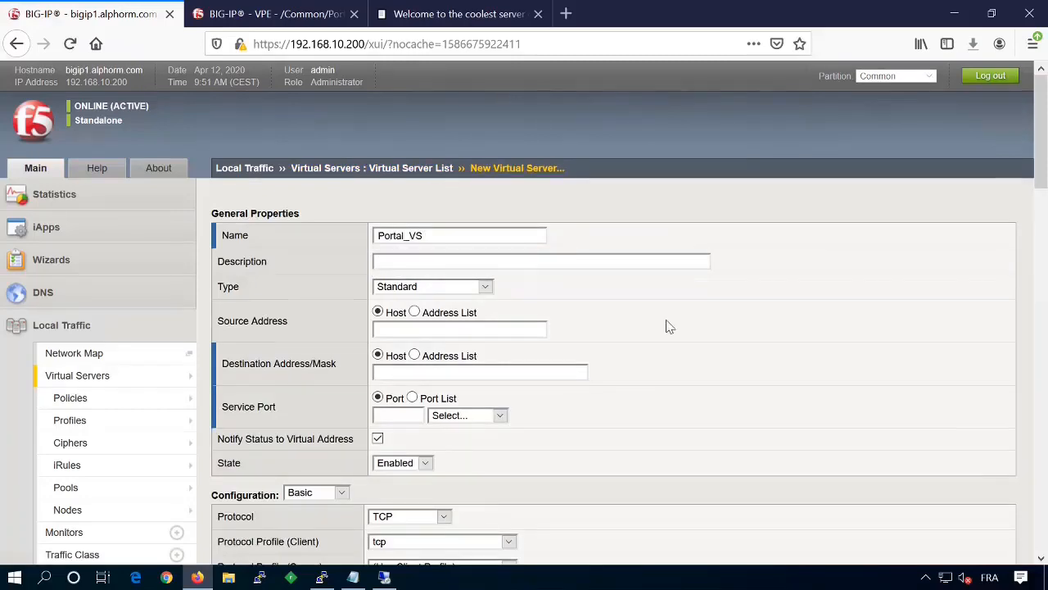
pyautogui.scroll(-3, 667, 326)
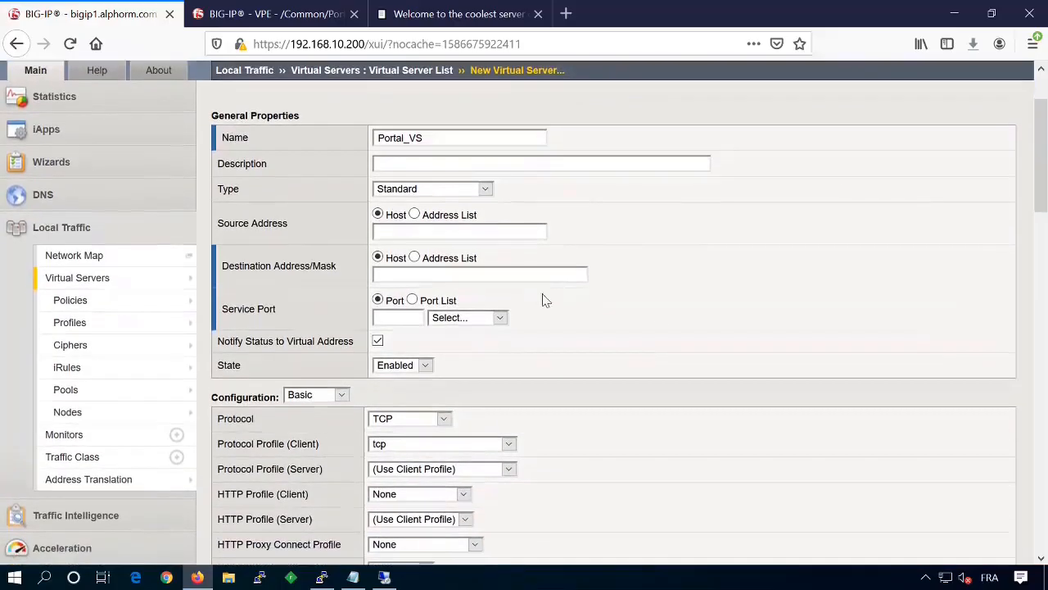
pyautogui.write('10.10.10.100')
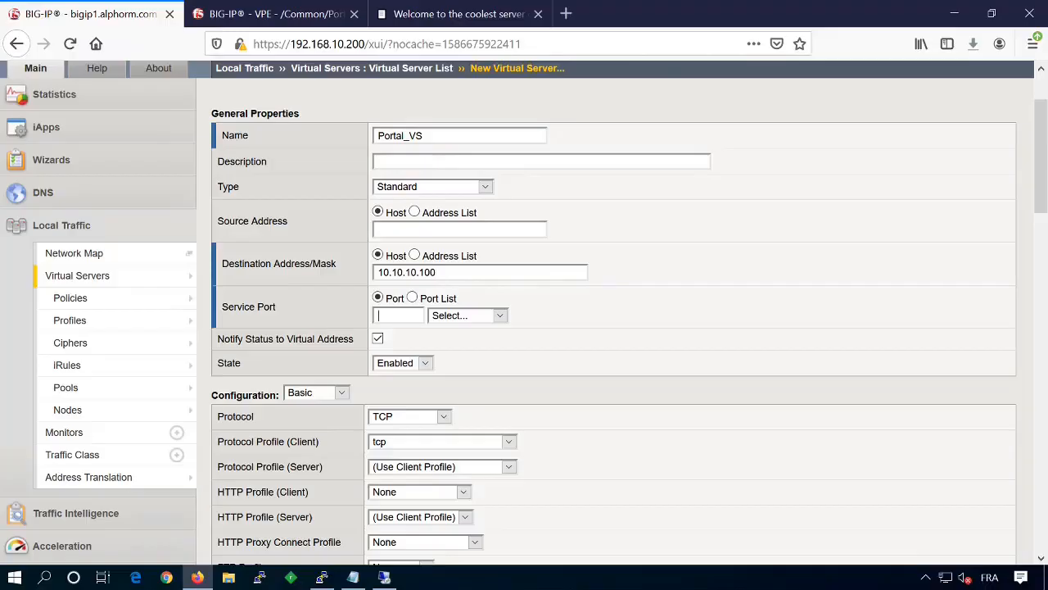
# - Set the virtual server's client HTTP profile to http and select clientssl as its client SSL profile
pyautogui.scroll(-5, 636, 354)
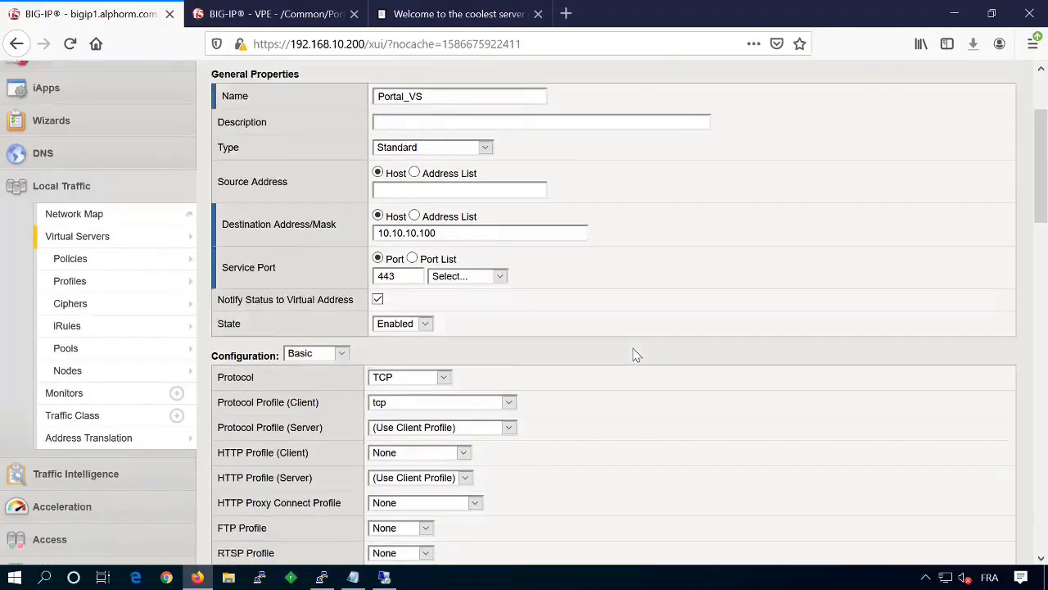
pyautogui.click(449, 337)
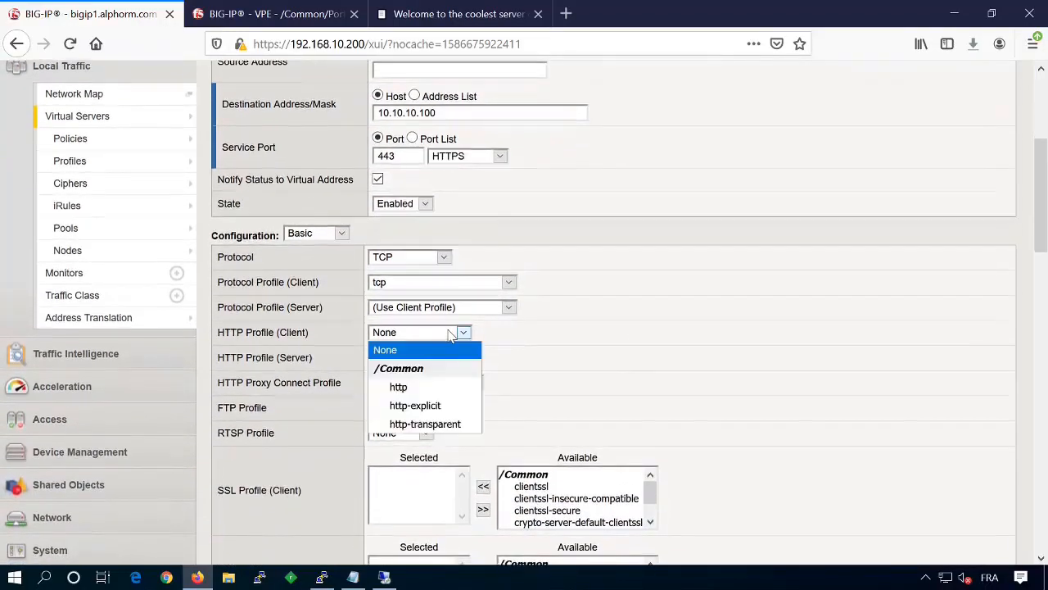
pyautogui.click(410, 387)
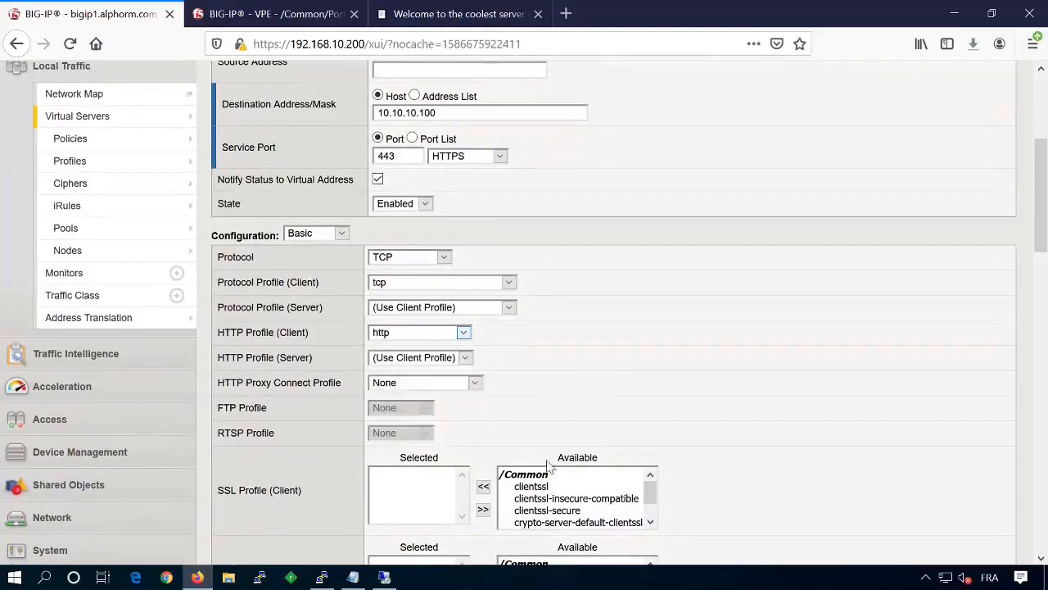
pyautogui.click(532, 488)
pyautogui.click(483, 488)
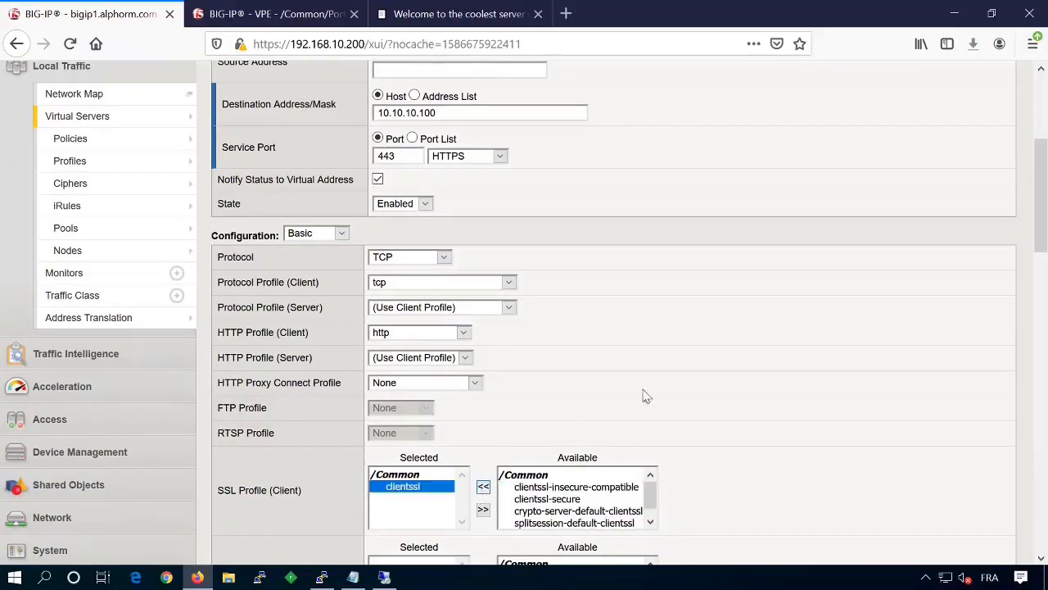
pyautogui.scroll(-5, 677, 390)
pyautogui.scroll(-7, 676, 390)
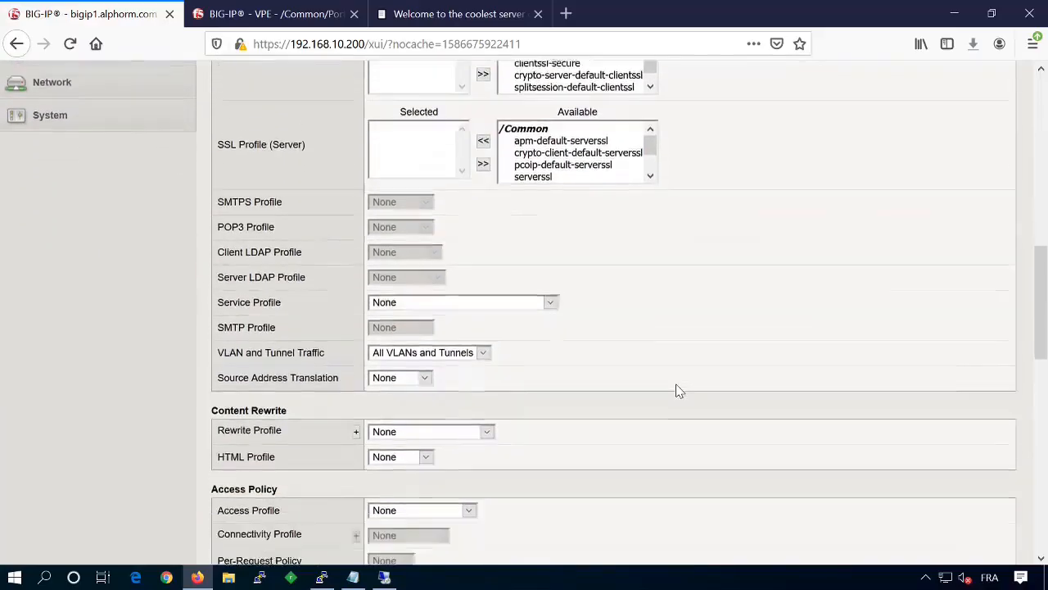
# - Assign the access profile Portal_access_1 to the virtual server and submit the new virtual server
pyautogui.scroll(-2, 676, 390)
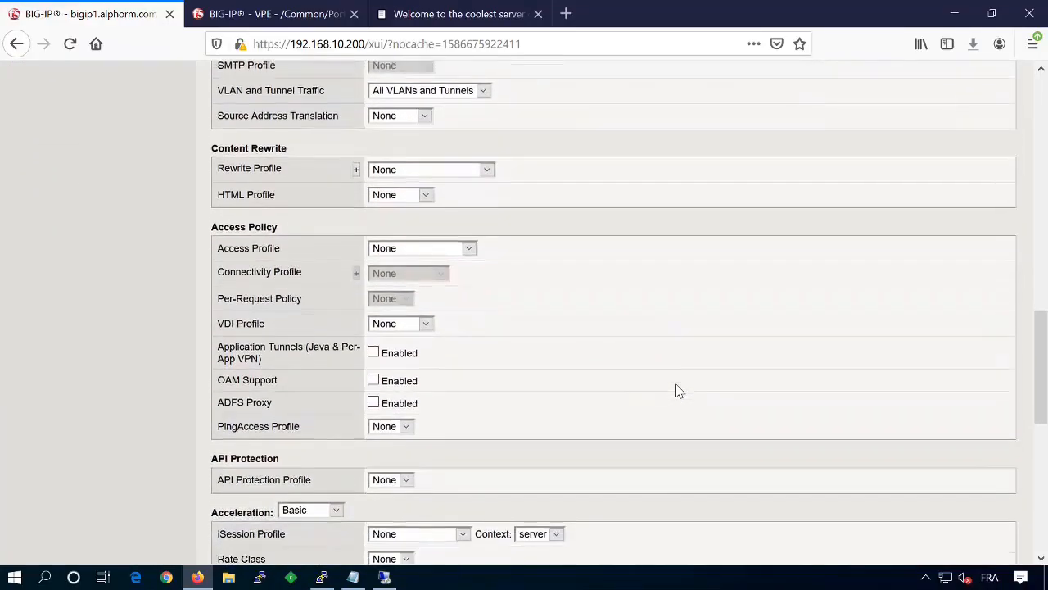
pyautogui.click(470, 235)
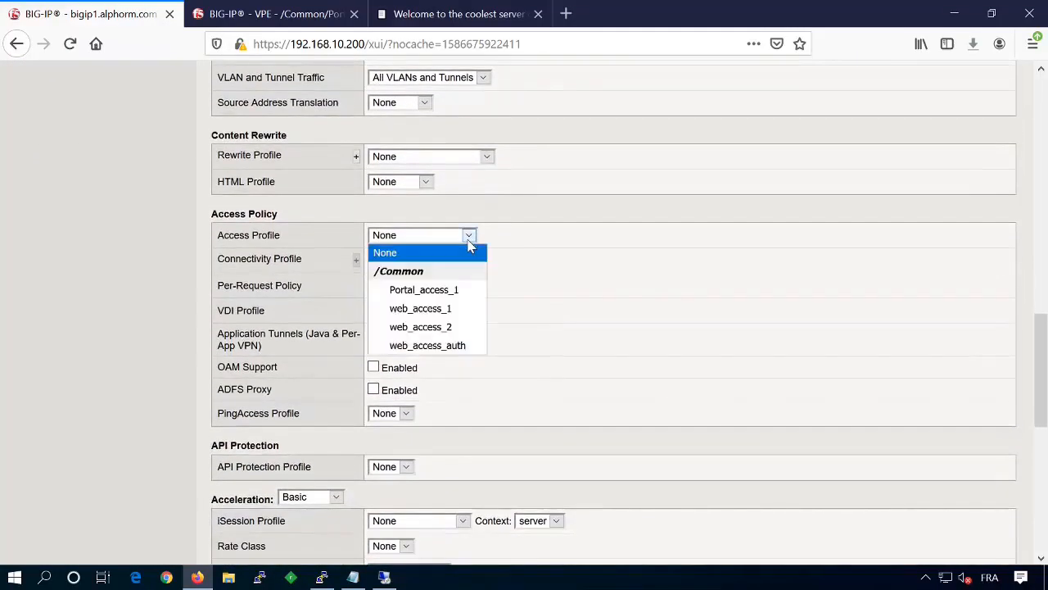
pyautogui.click(439, 291)
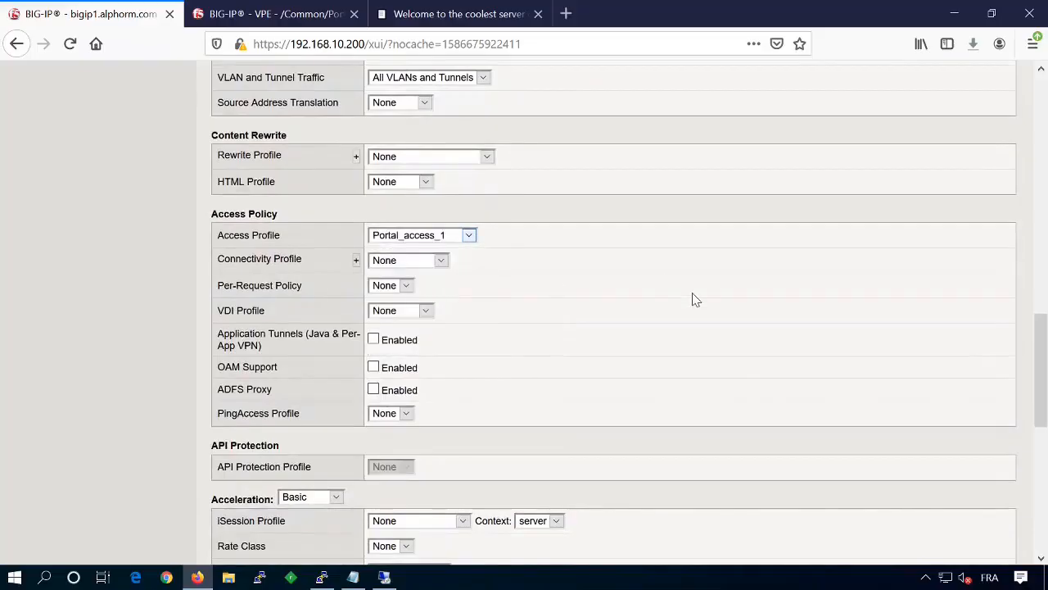
pyautogui.scroll(-1, 693, 300)
pyautogui.scroll(-10, 693, 300)
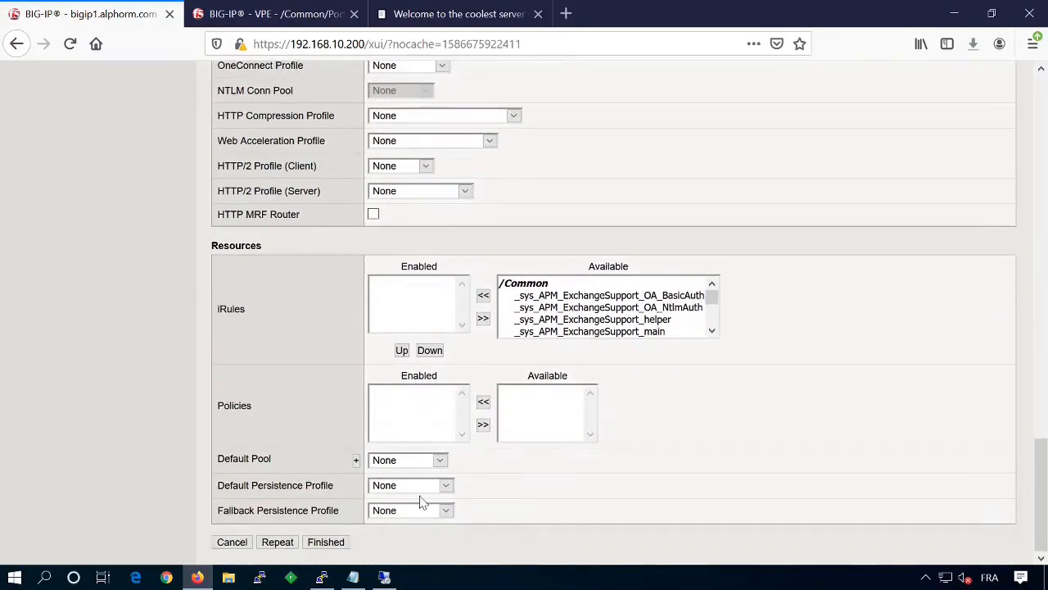
pyautogui.click(335, 545)
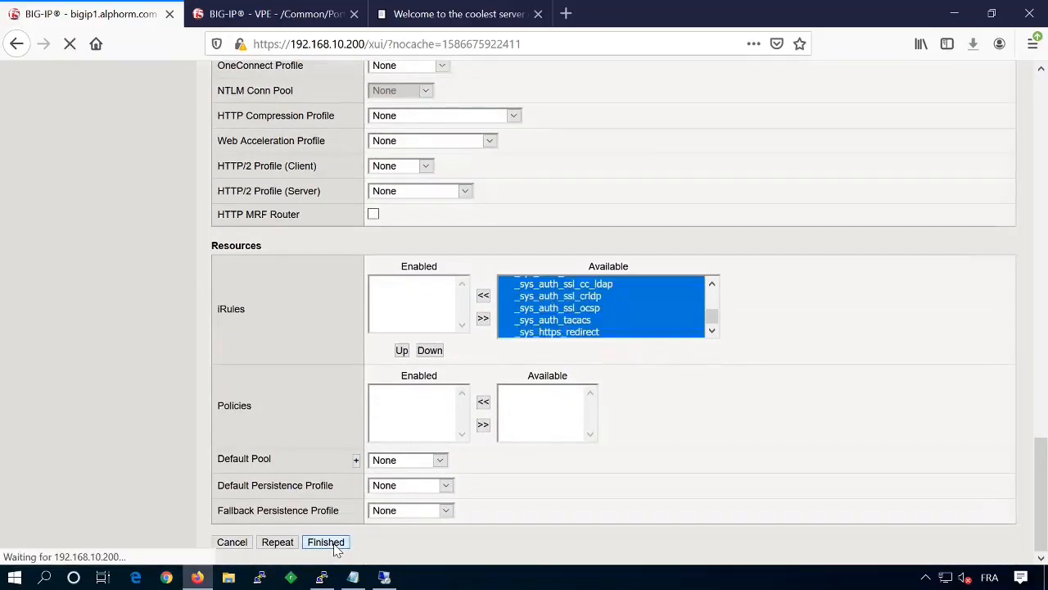
# - Set the virtual server's rewrite profile to rewrite-portal and submit the configuration again
pyautogui.scroll(20, 624, 268)
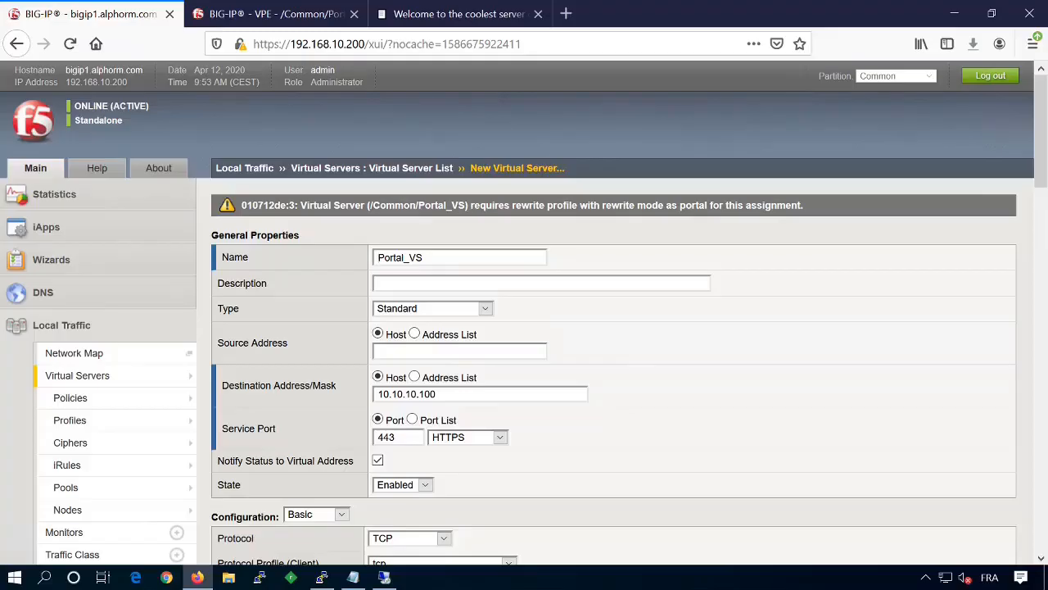
pyautogui.scroll(-10, 602, 373)
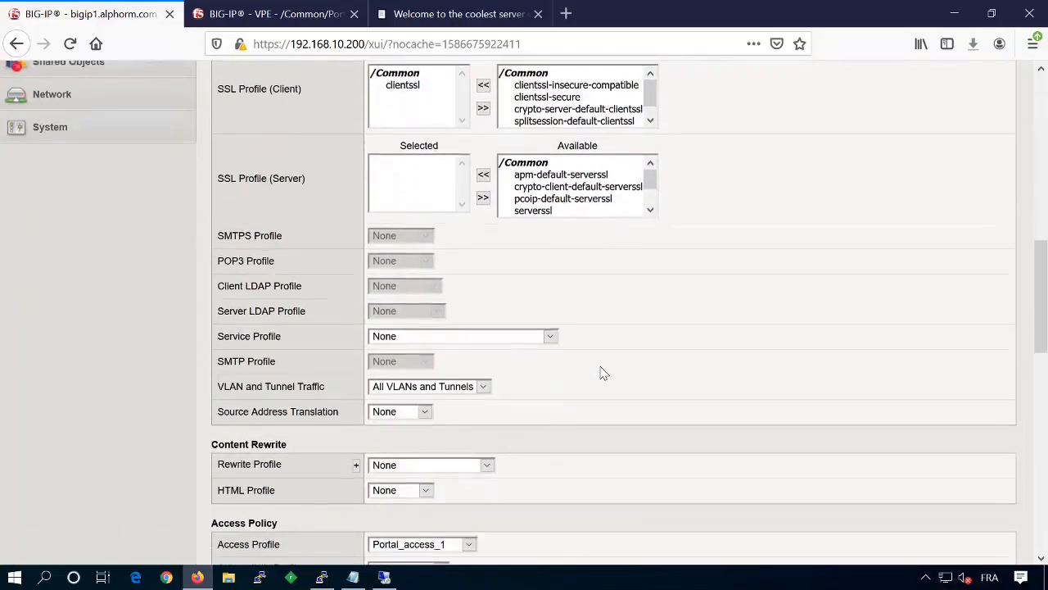
pyautogui.scroll(-2, 602, 373)
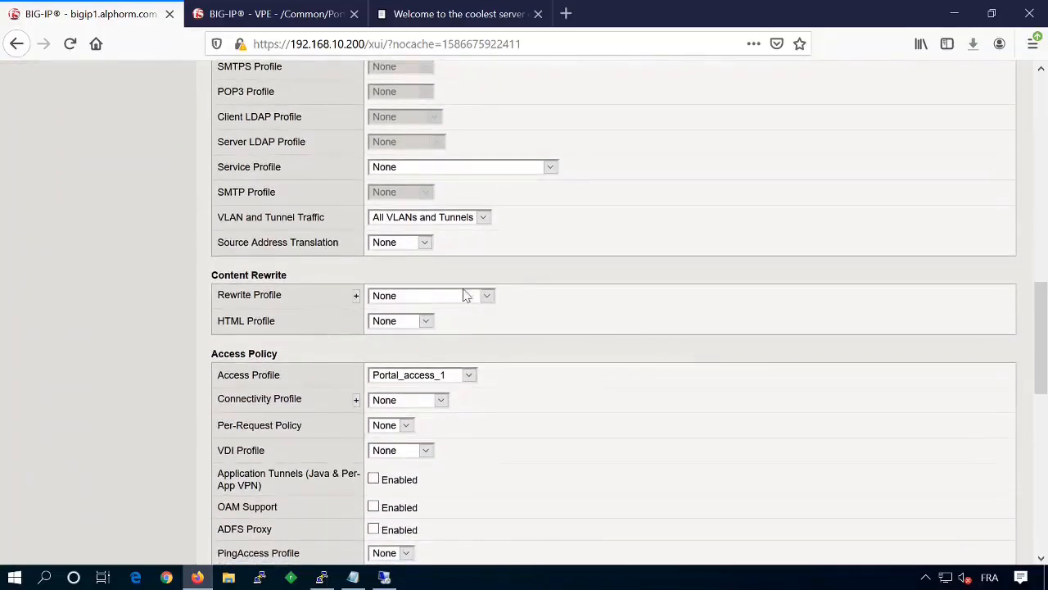
pyautogui.click(488, 300)
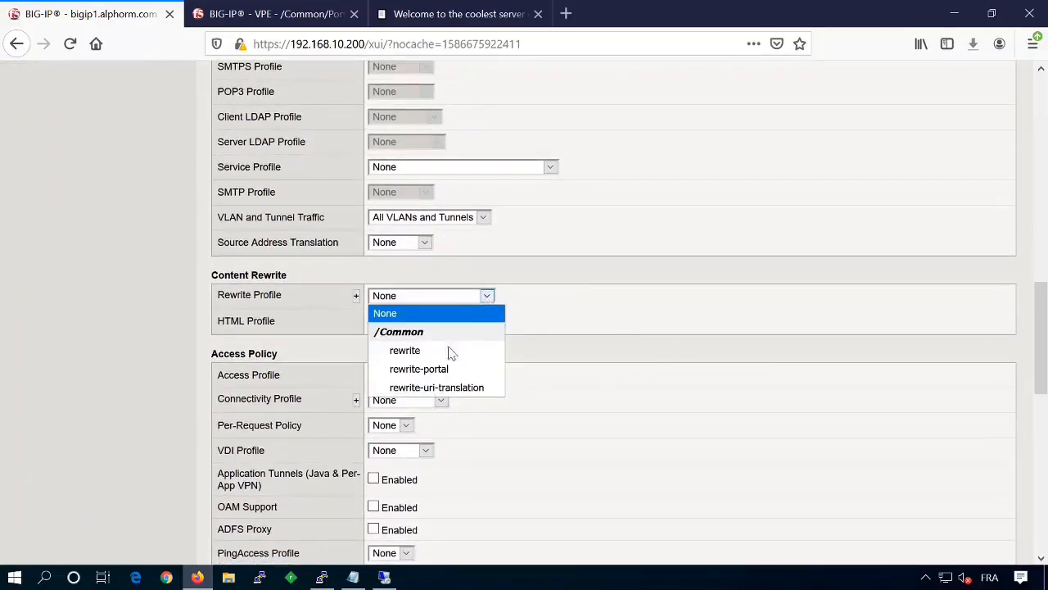
pyautogui.click(427, 370)
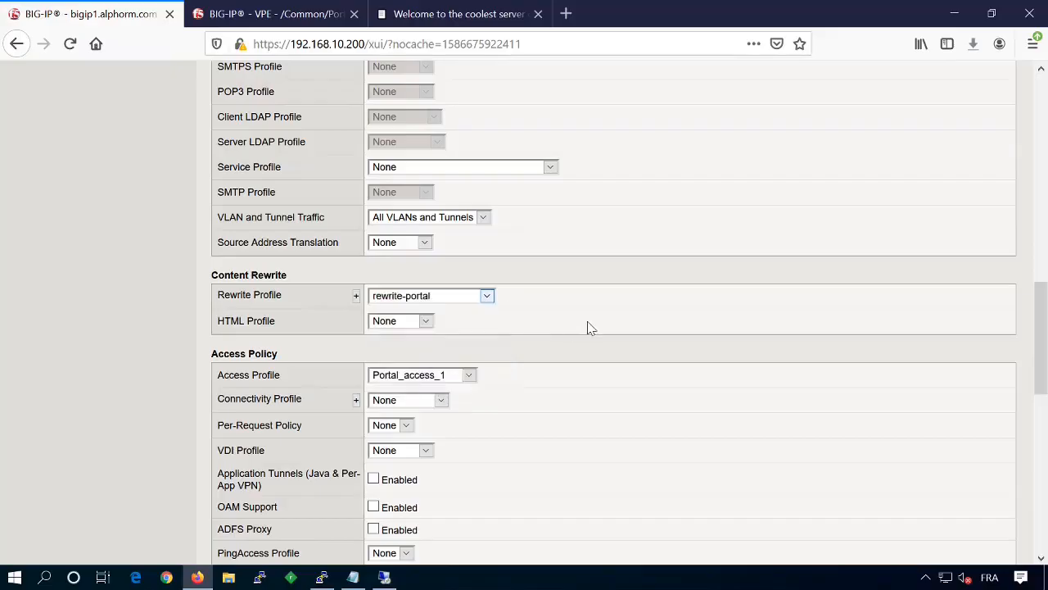
pyautogui.scroll(-10, 590, 327)
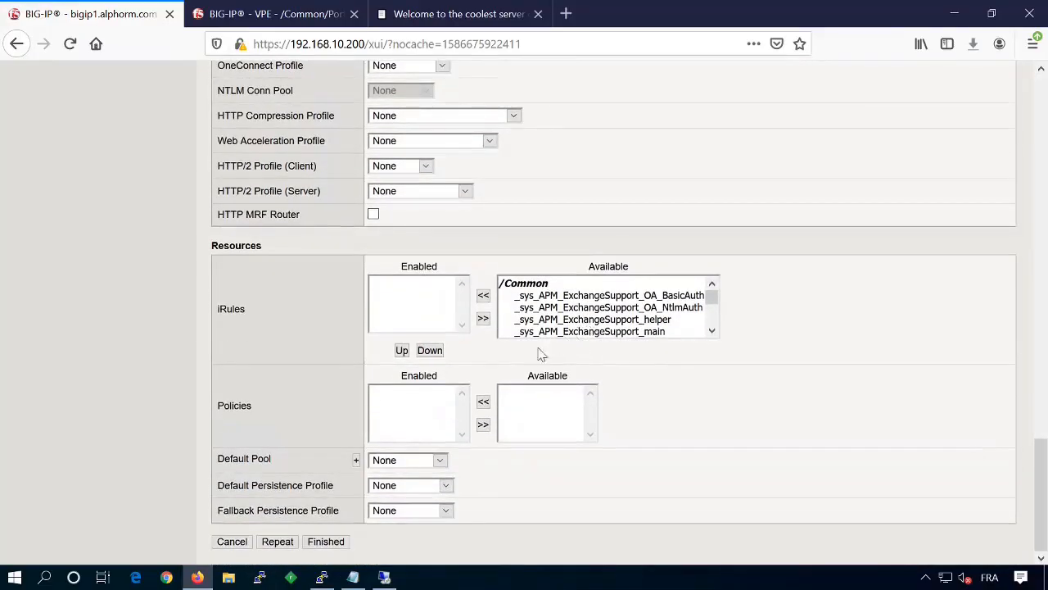
pyautogui.click(326, 541)
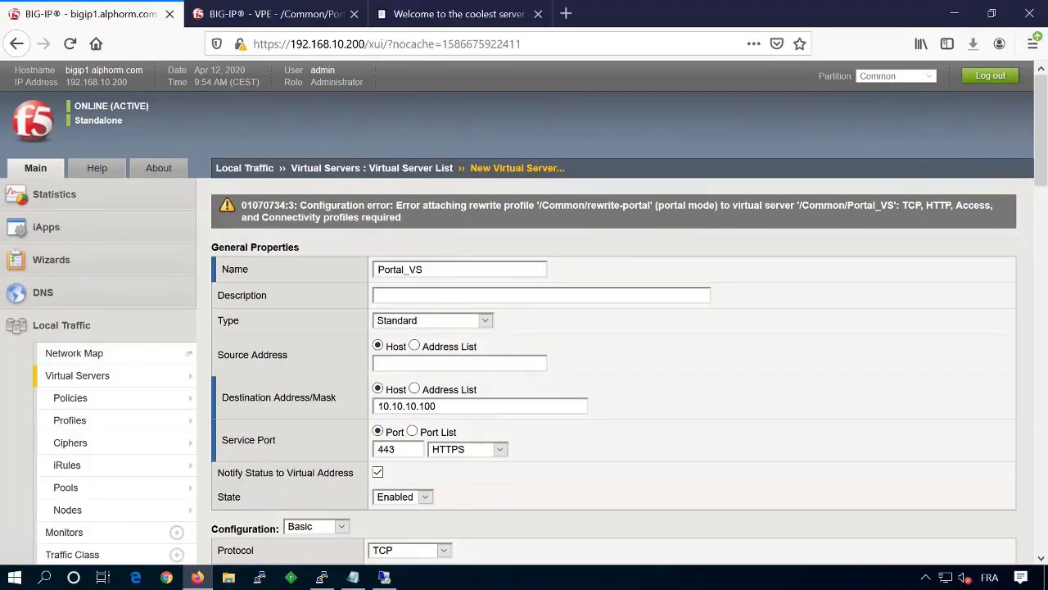
# - Examine the configuration error for the profiles that the rewrite profile requires on the virtual server
pyautogui.moveTo(587, 205); pyautogui.dragTo(654, 205)
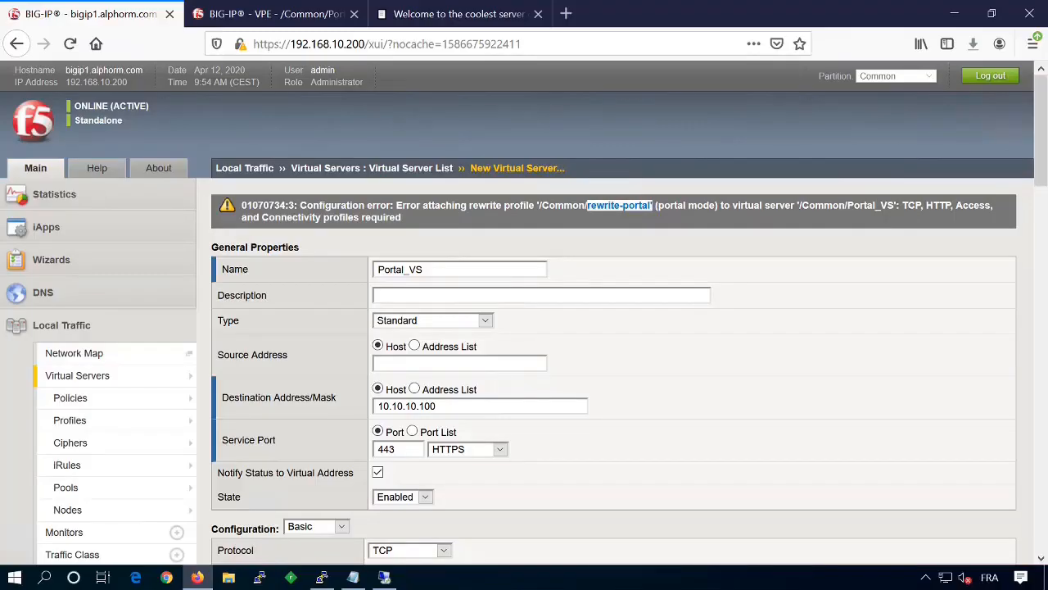
pyautogui.doubleClick(912, 205)
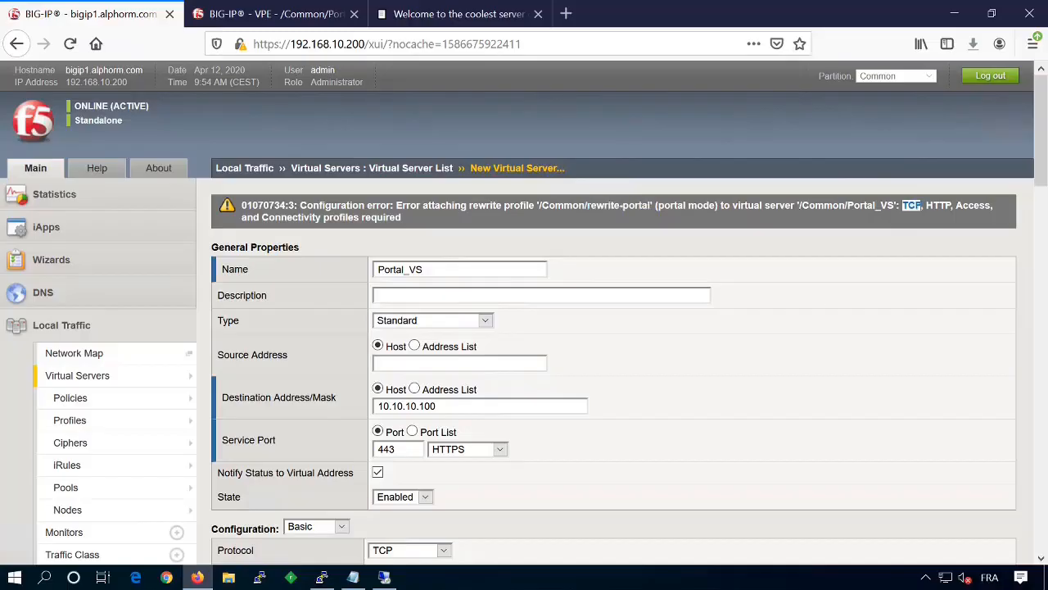
pyautogui.doubleClick(940, 205)
pyautogui.doubleClick(973, 206)
pyautogui.doubleClick(293, 218)
# - Create a connectivity profile named connectivity-profile with parent profile /Common/connectivity from the virtual server's Access Policy settings
pyautogui.scroll(-6, 292, 219)
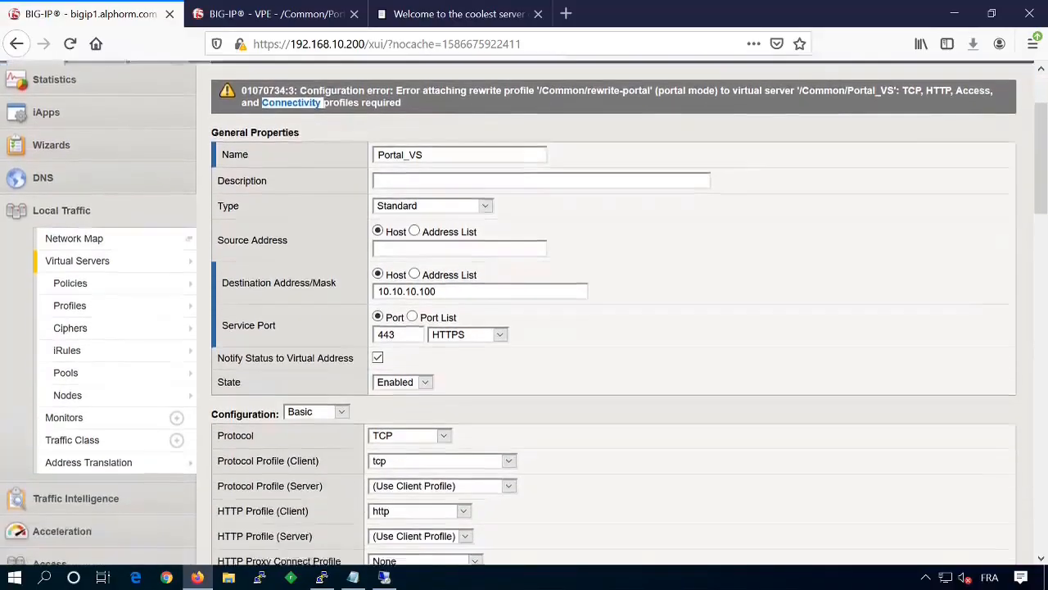
pyautogui.scroll(-5, 292, 219)
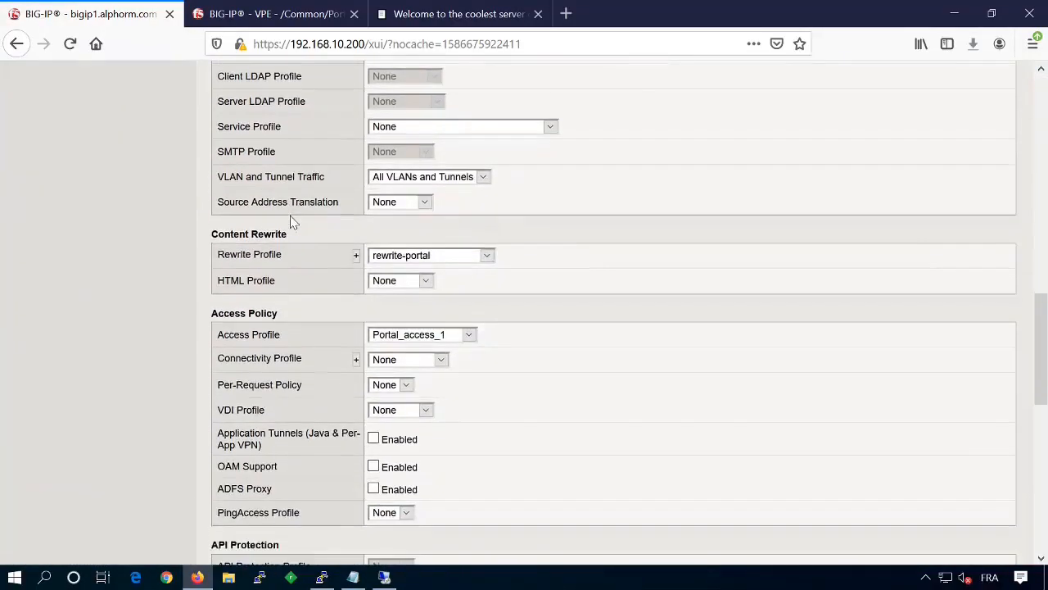
pyautogui.scroll(-1, 292, 219)
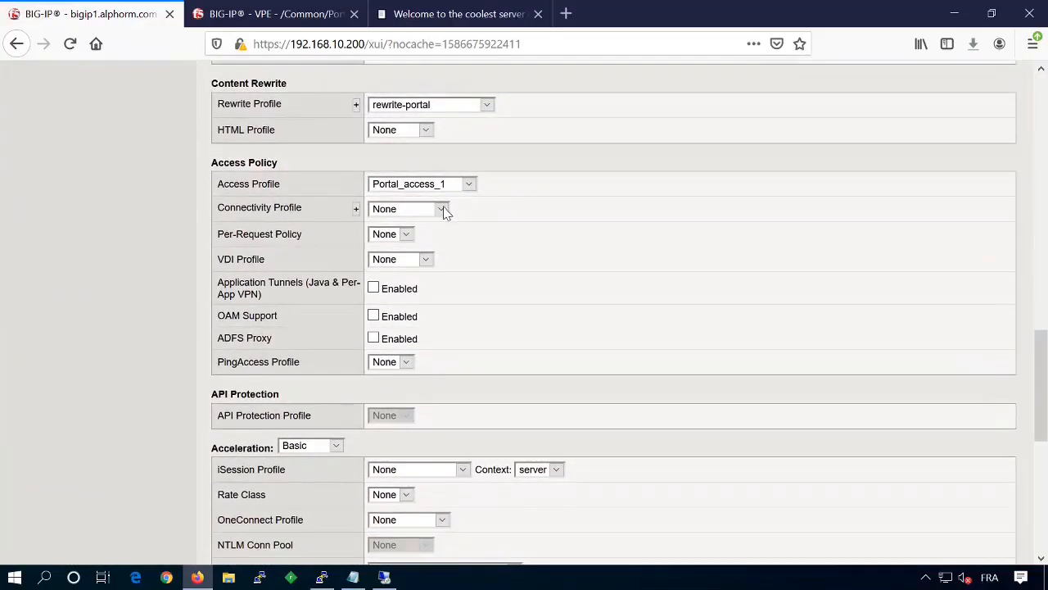
pyautogui.click(357, 211)
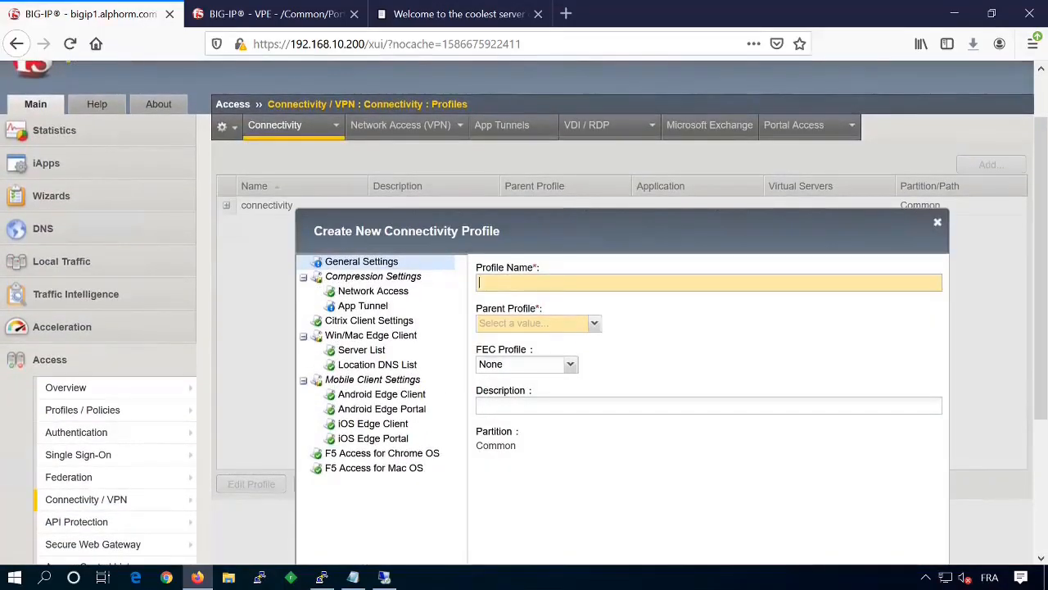
pyautogui.write('coo')
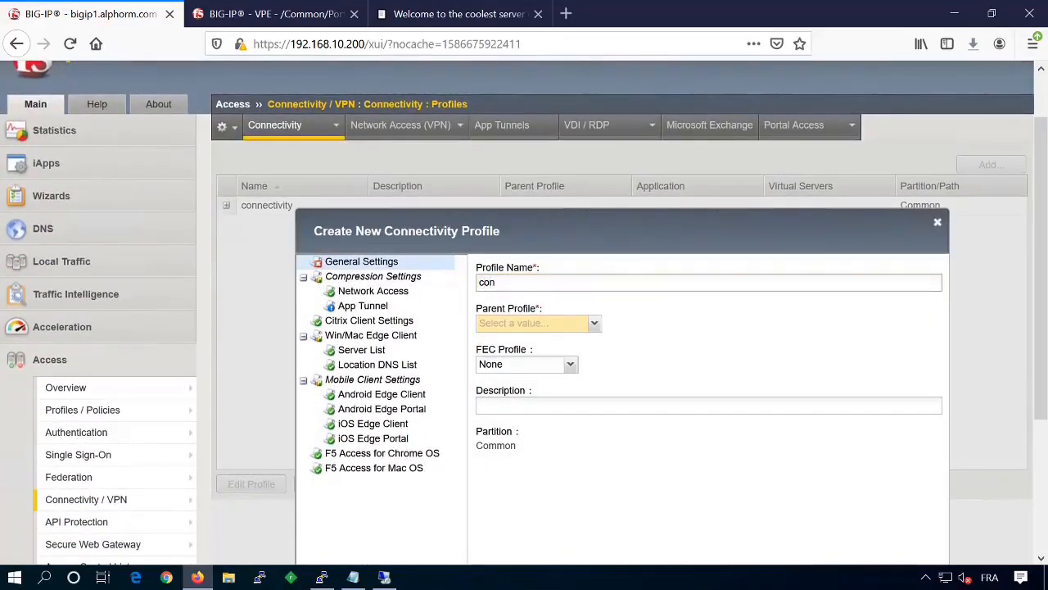
pyautogui.write('nectivi')
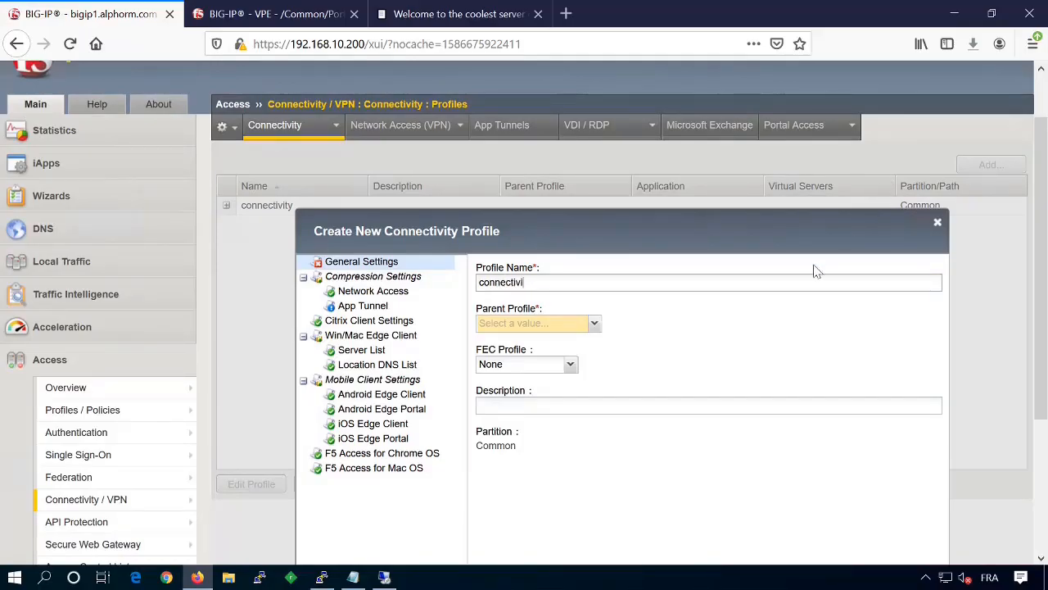
pyautogui.write('ty-profile')
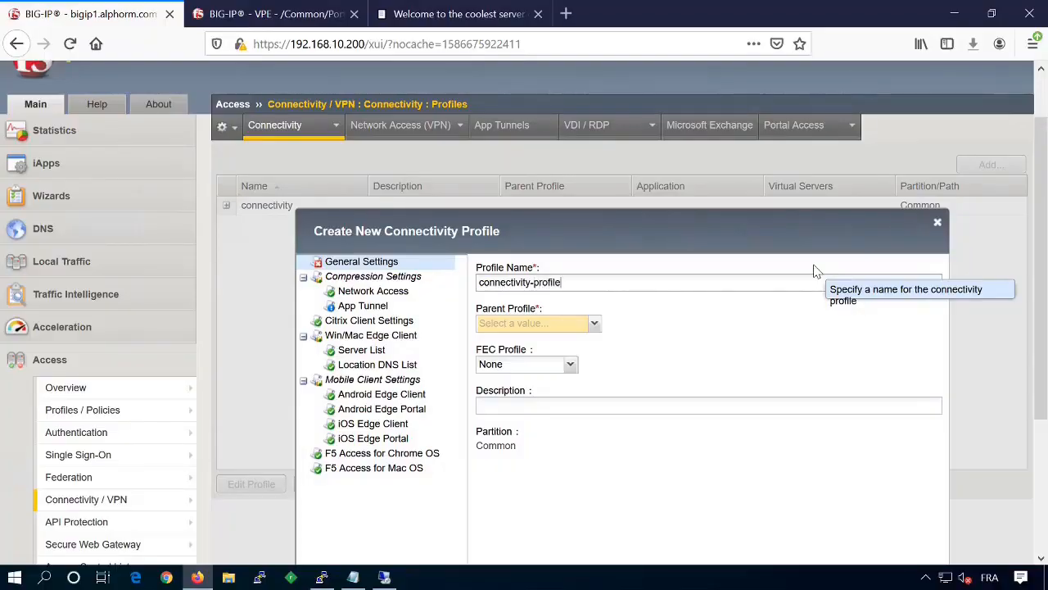
pyautogui.click(593, 326)
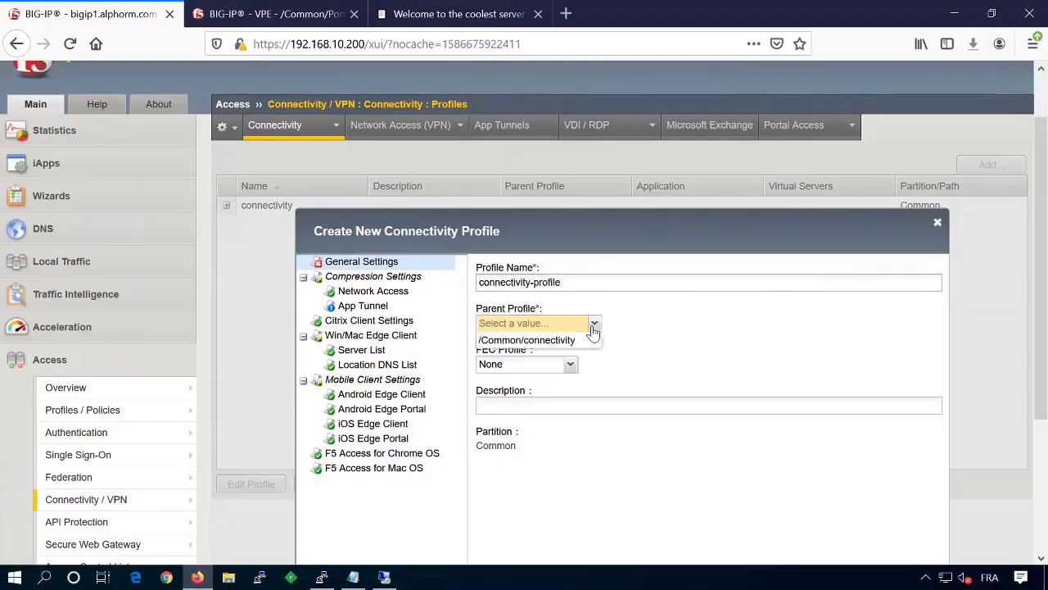
pyautogui.click(553, 341)
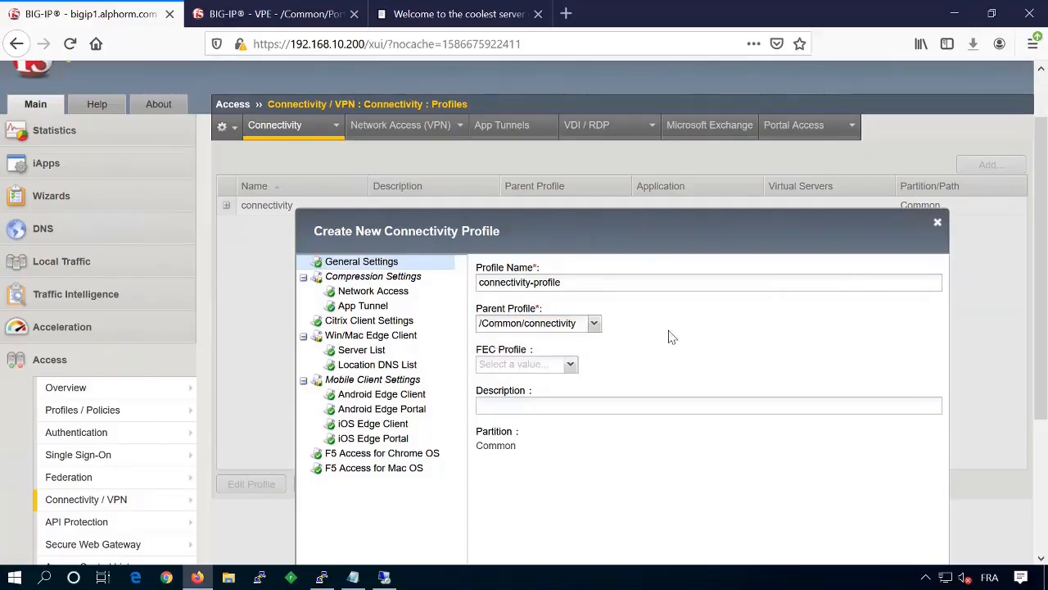
pyautogui.scroll(-5, 669, 336)
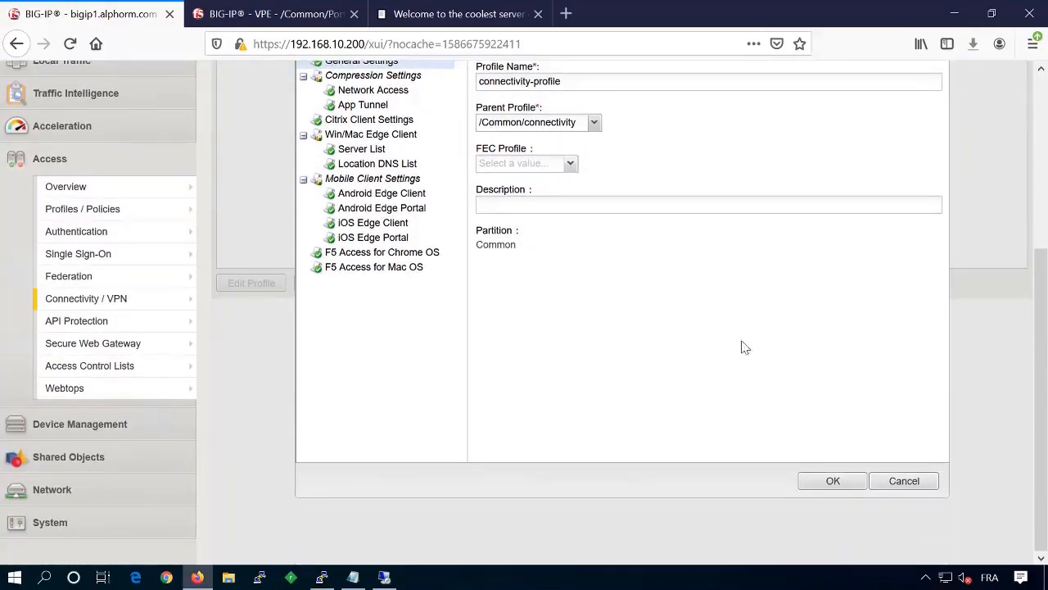
pyautogui.click(850, 479)
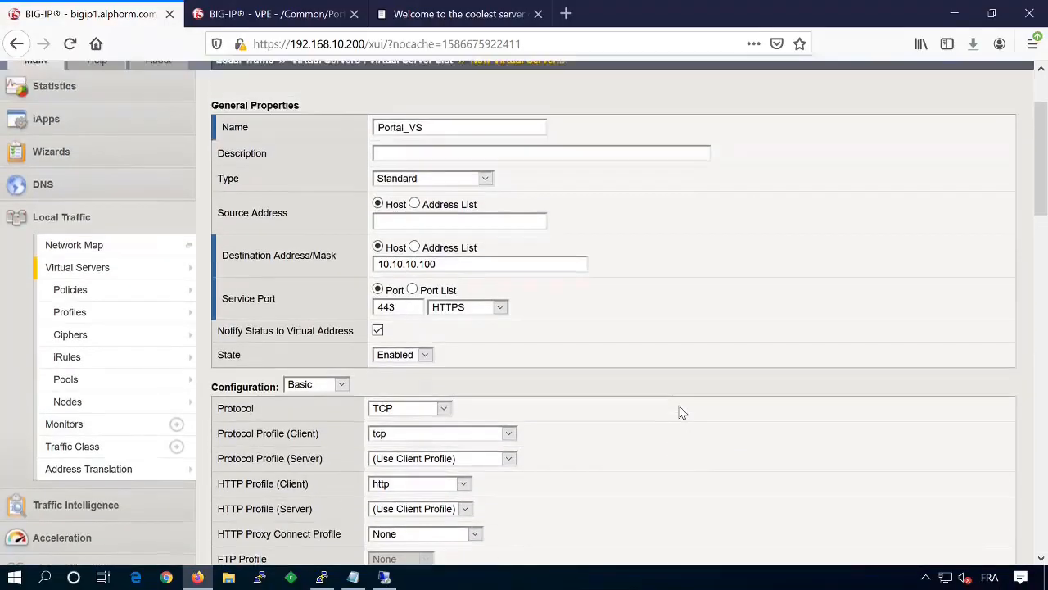
# - Select connectivity-profile as the virtual server's connectivity profile and finish creating Portal_VS
pyautogui.scroll(3, 682, 412)
pyautogui.scroll(-2, 682, 412)
pyautogui.scroll(-10, 682, 412)
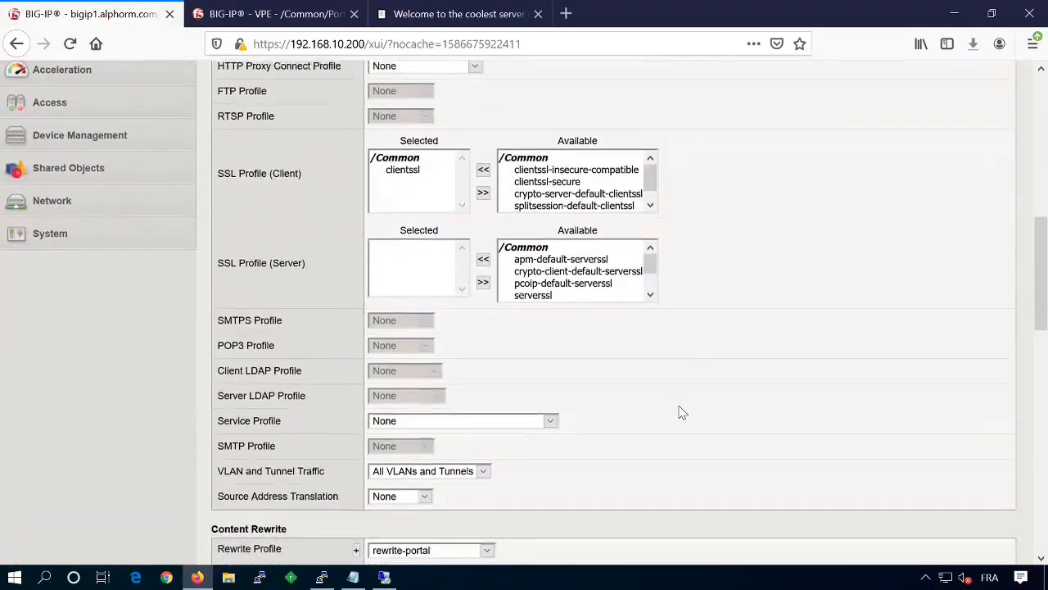
pyautogui.scroll(-3, 682, 412)
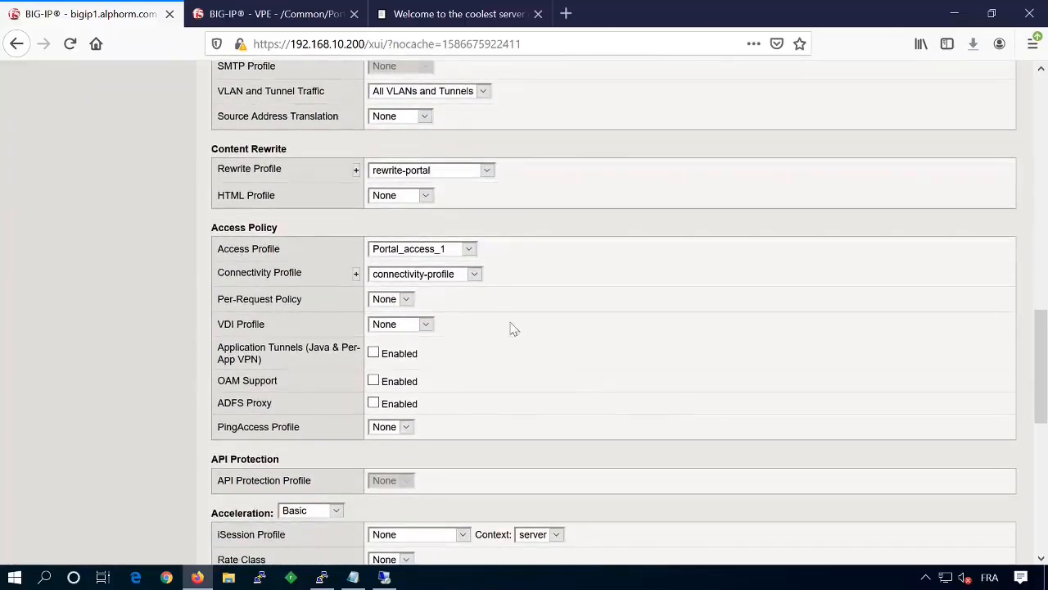
pyautogui.click(464, 279)
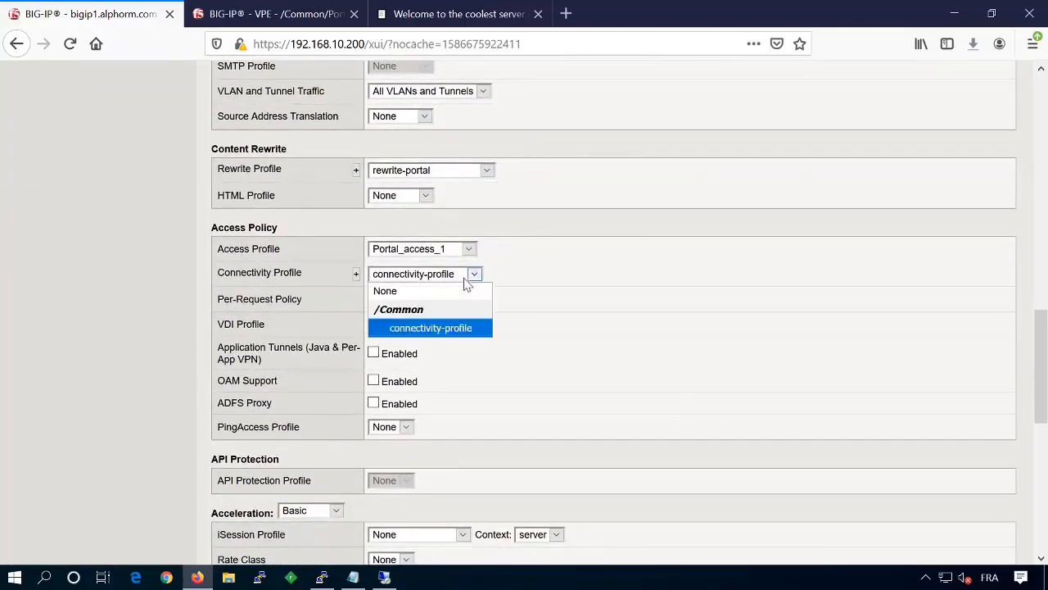
pyautogui.click(422, 329)
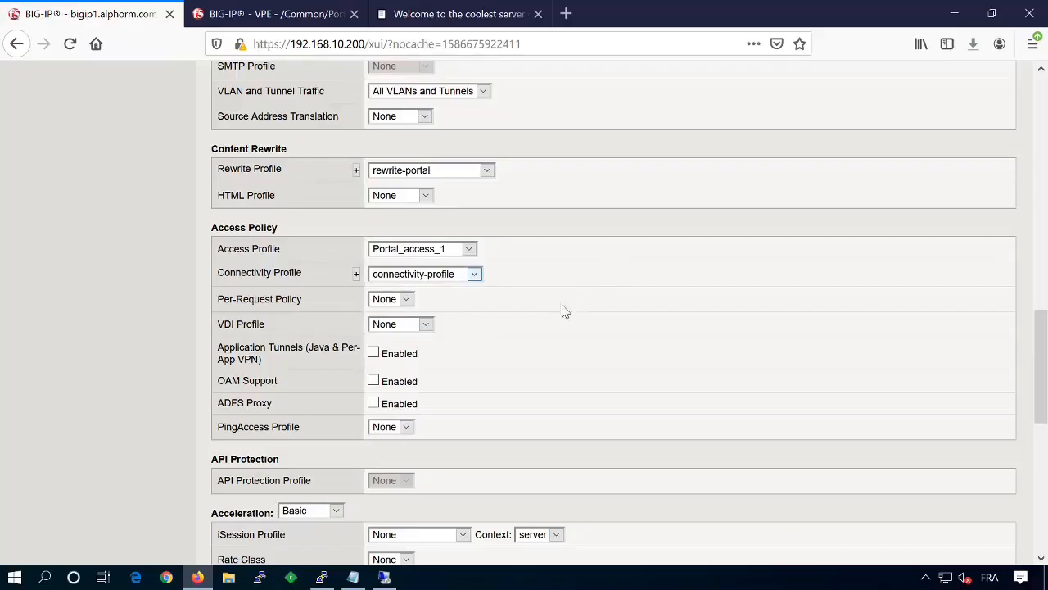
pyautogui.scroll(-10, 568, 299)
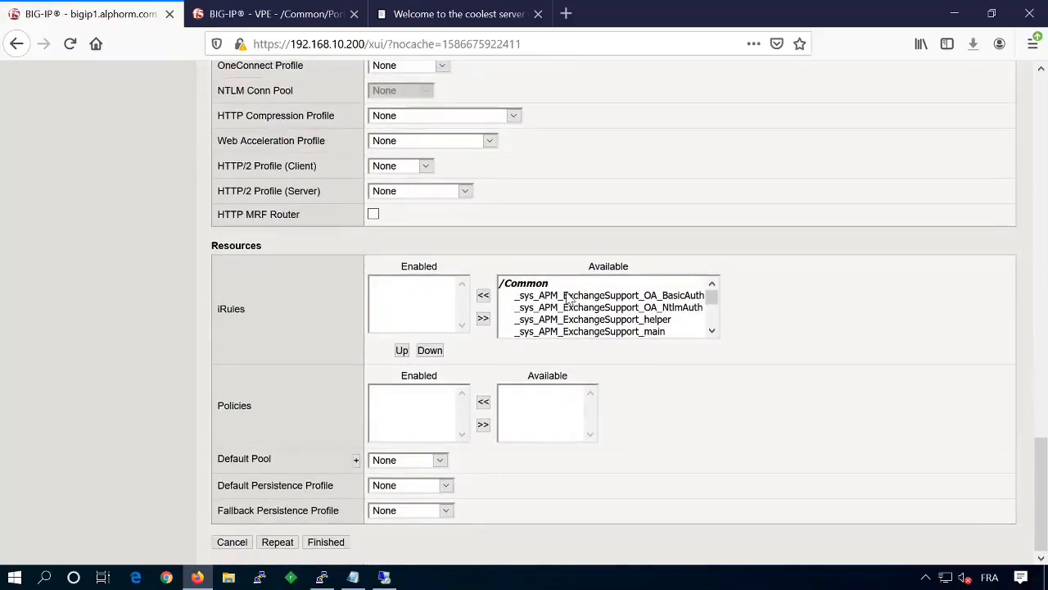
pyautogui.click(326, 541)
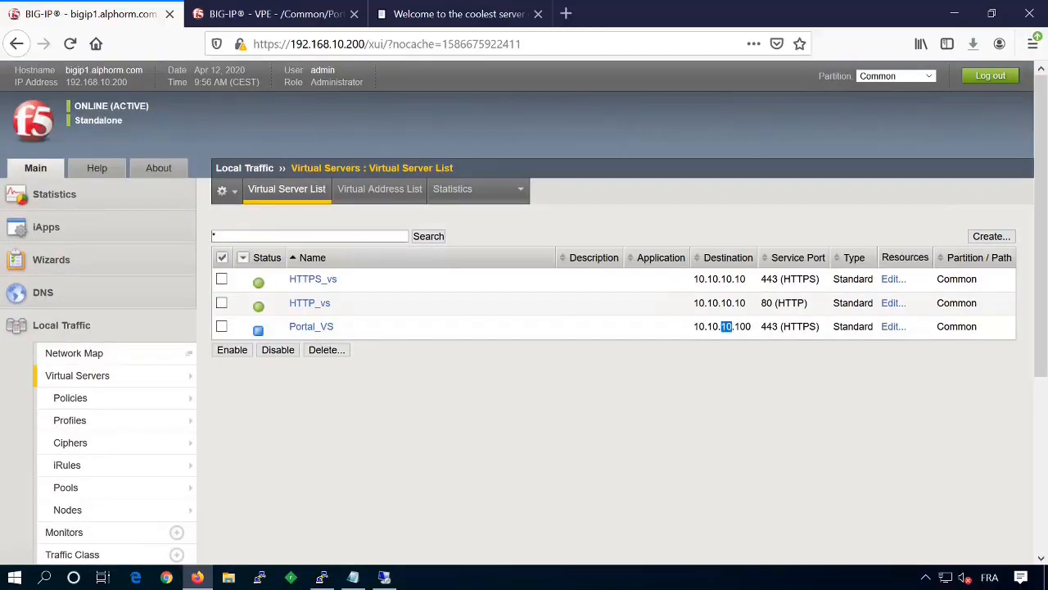
pyautogui.tripleClick(726, 327)
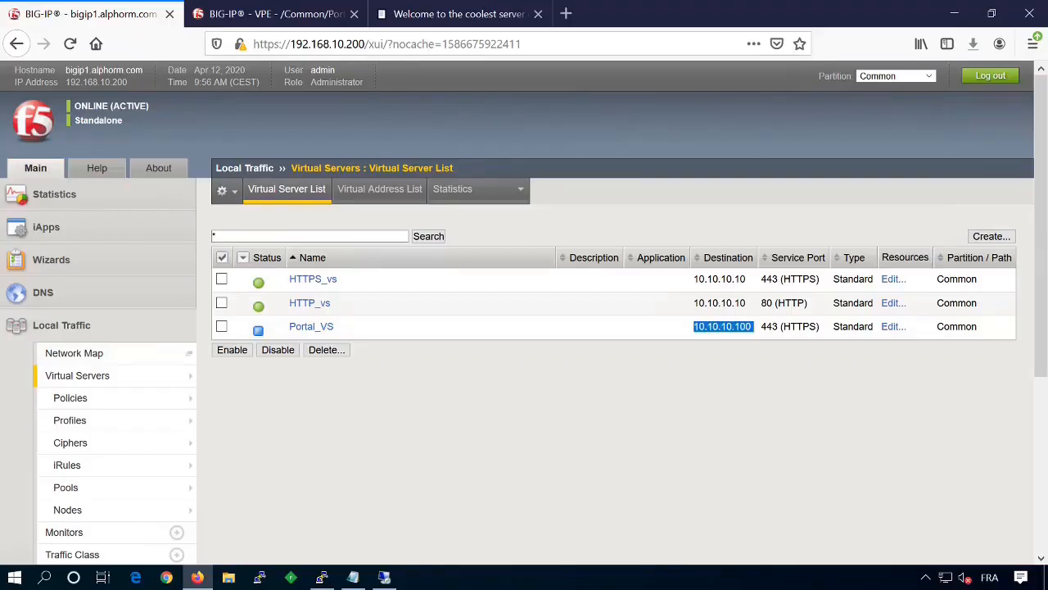
pyautogui.hotkey('ctrl', 'Tab')
pyautogui.hotkey('ctrl', 'Tab')
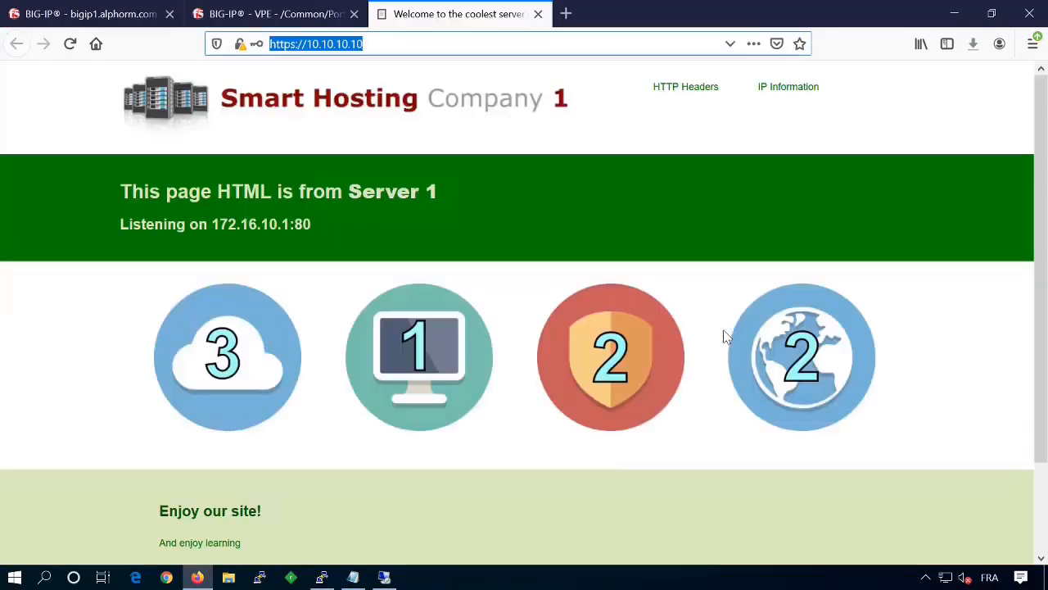
pyautogui.press('Right')
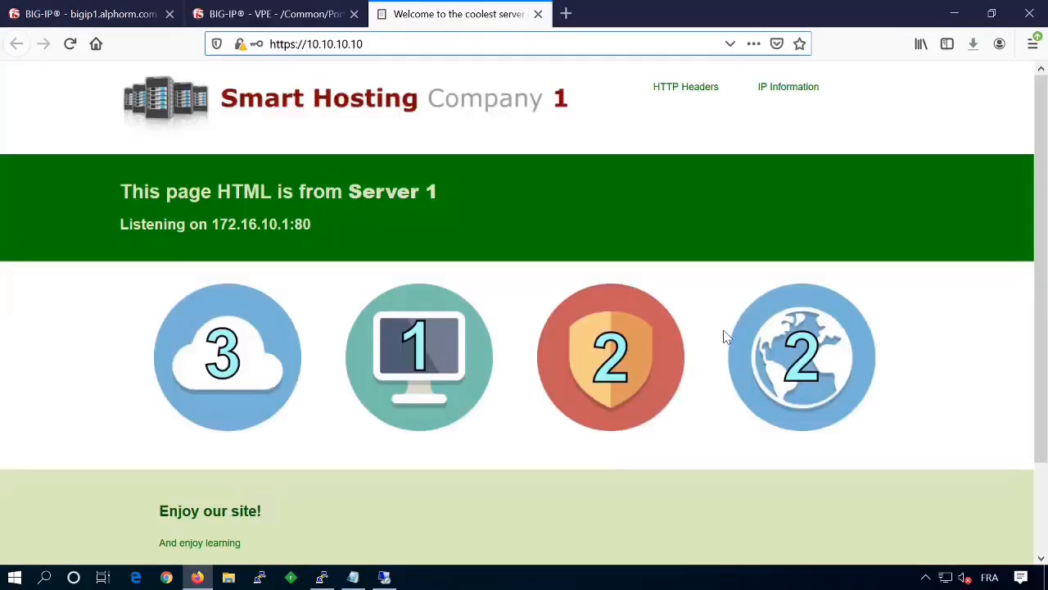
pyautogui.write('0')
pyautogui.press('Return')
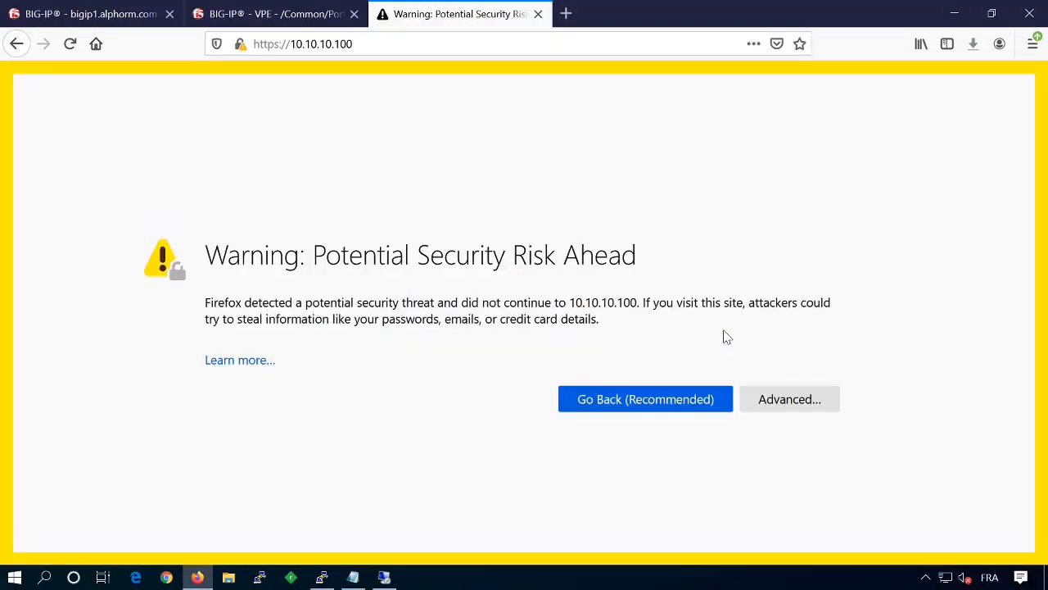
# - Accept the certificate risk for 10.10.10.100 and open the CRM and INTRANET resources from the webtop
pyautogui.click(789, 399)
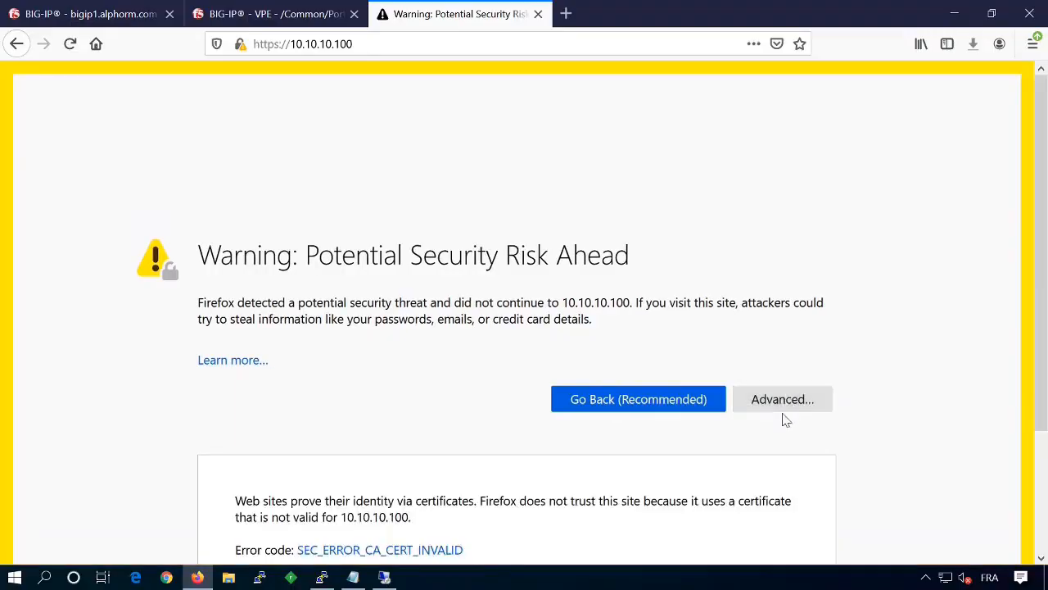
pyautogui.click(708, 500)
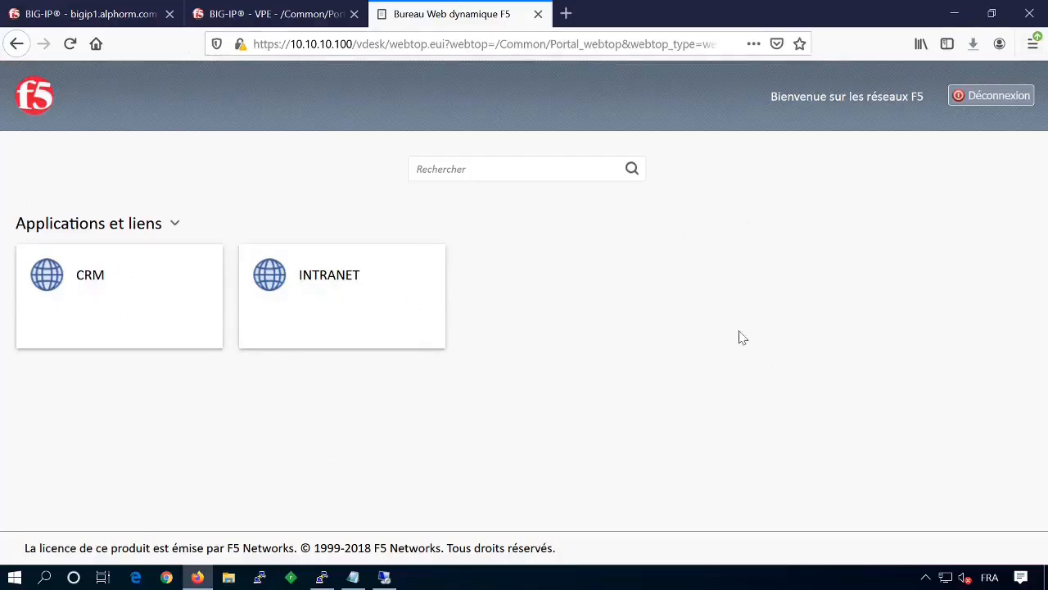
pyautogui.click(118, 302)
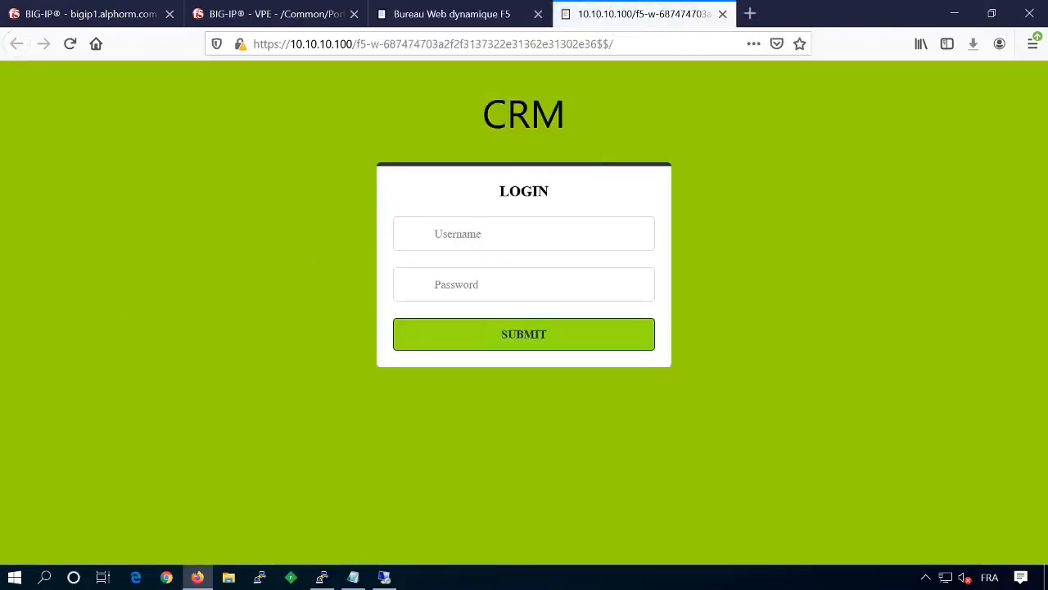
pyautogui.click(452, 14)
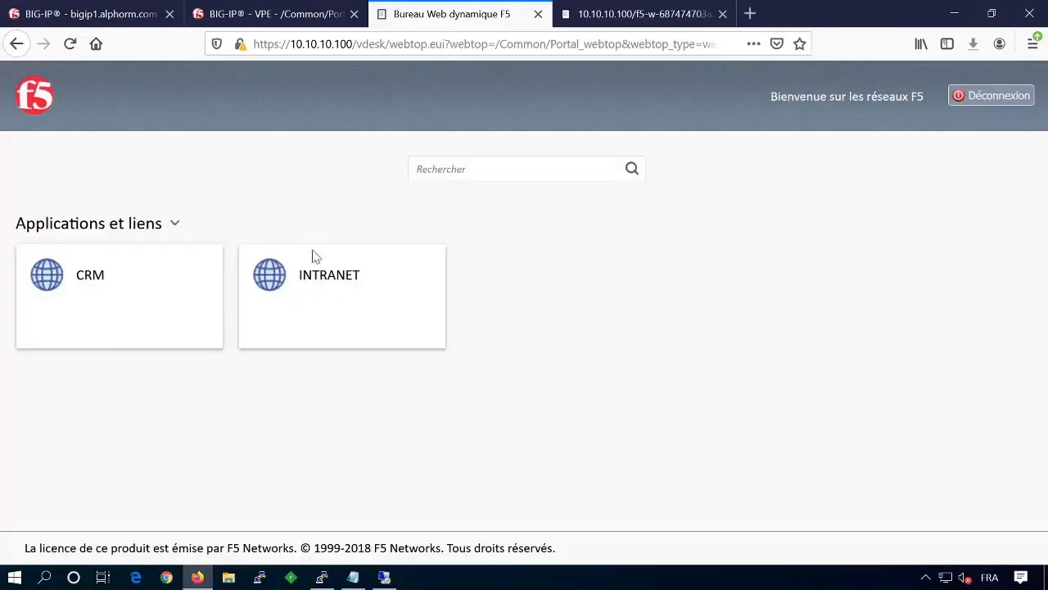
pyautogui.click(316, 279)
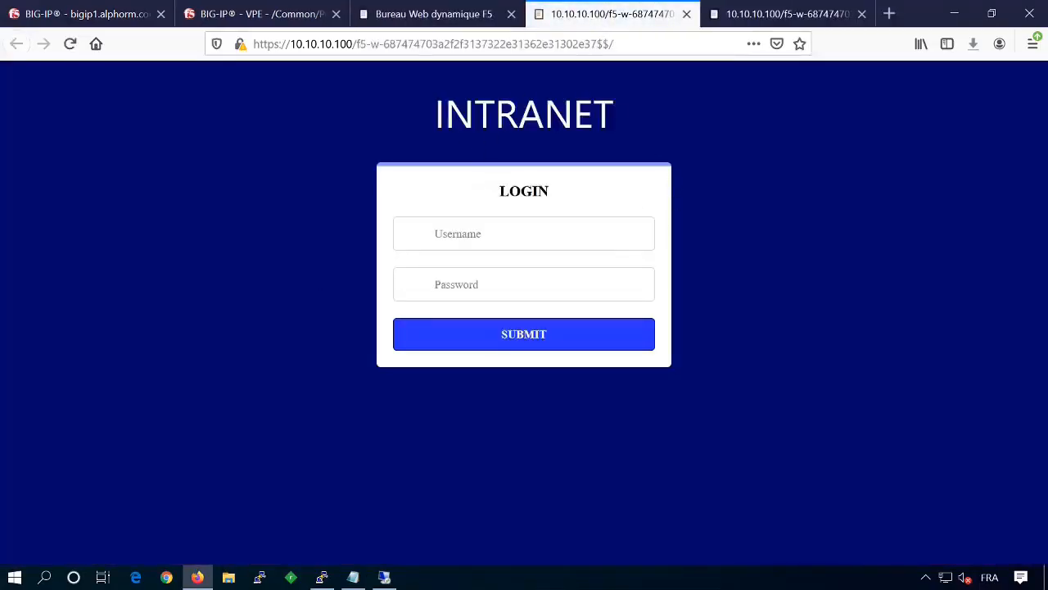
pyautogui.moveTo(383, 43); pyautogui.dragTo(602, 44)
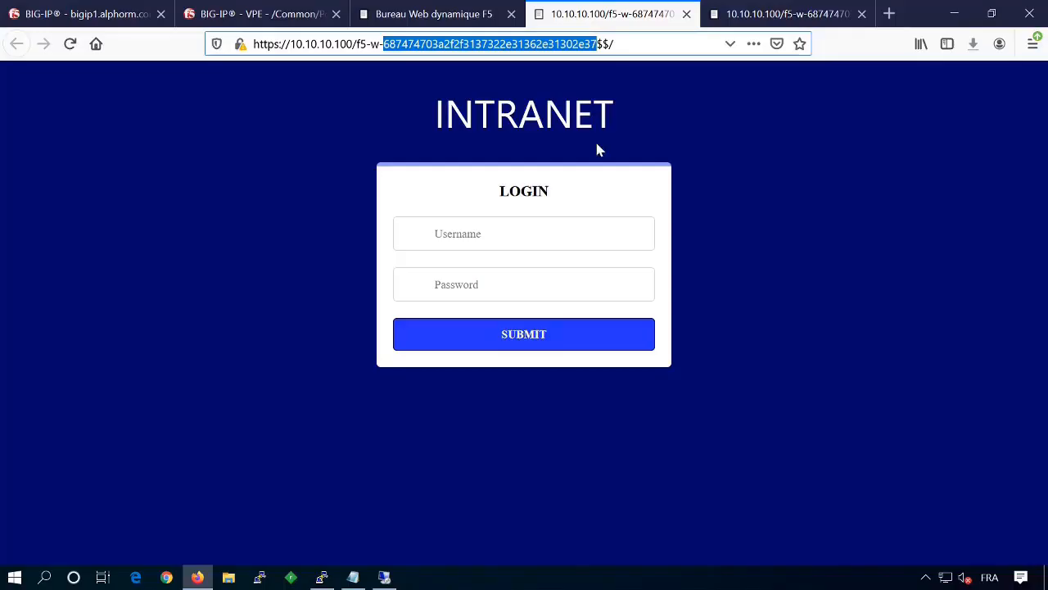
pyautogui.hotkey('alt', 'Tab')
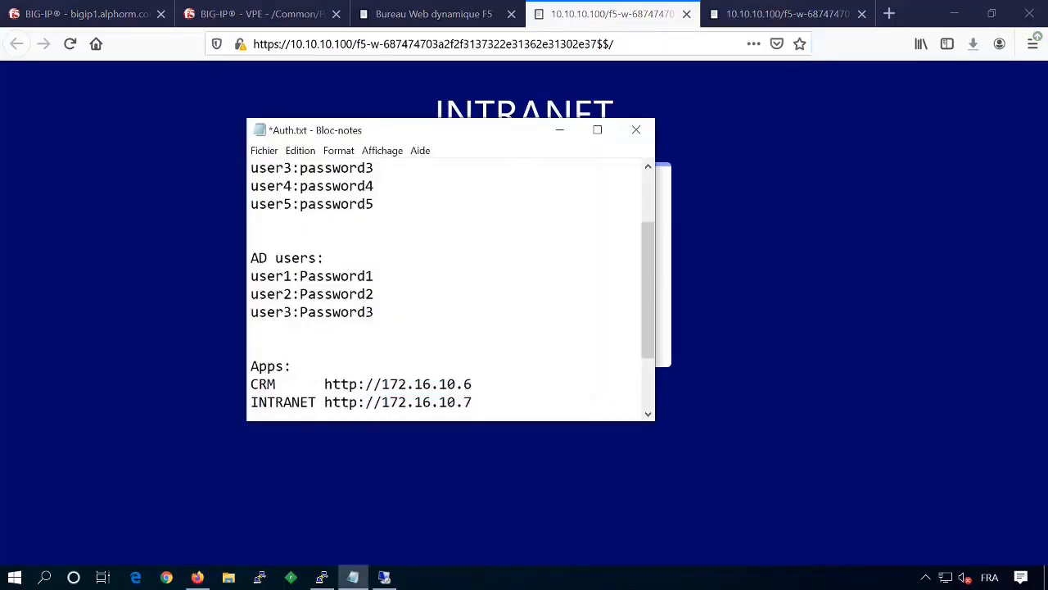
pyautogui.scroll(-2, 276, 366)
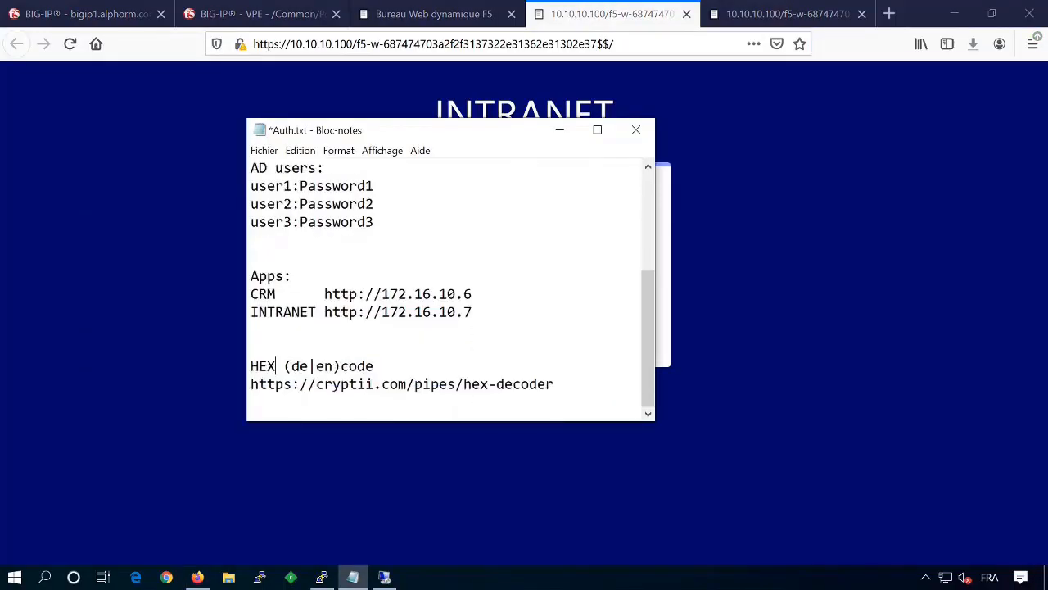
pyautogui.moveTo(555, 384); pyautogui.dragTo(251, 384)
pyautogui.hotkey('ctrl', 'c')
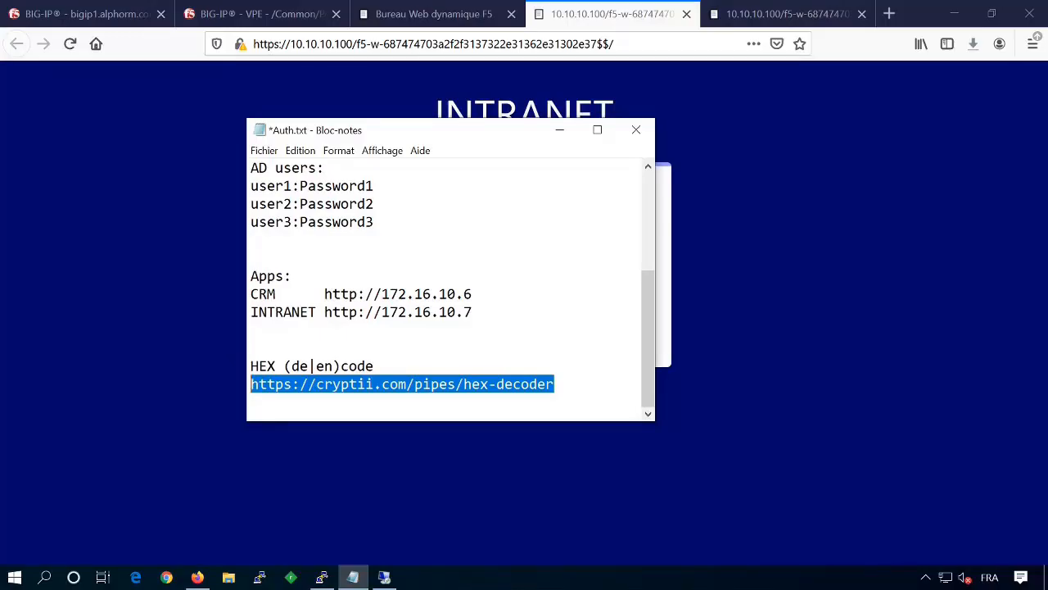
pyautogui.click(890, 13)
pyautogui.hotkey('ctrl', 'v')
pyautogui.press('Return')
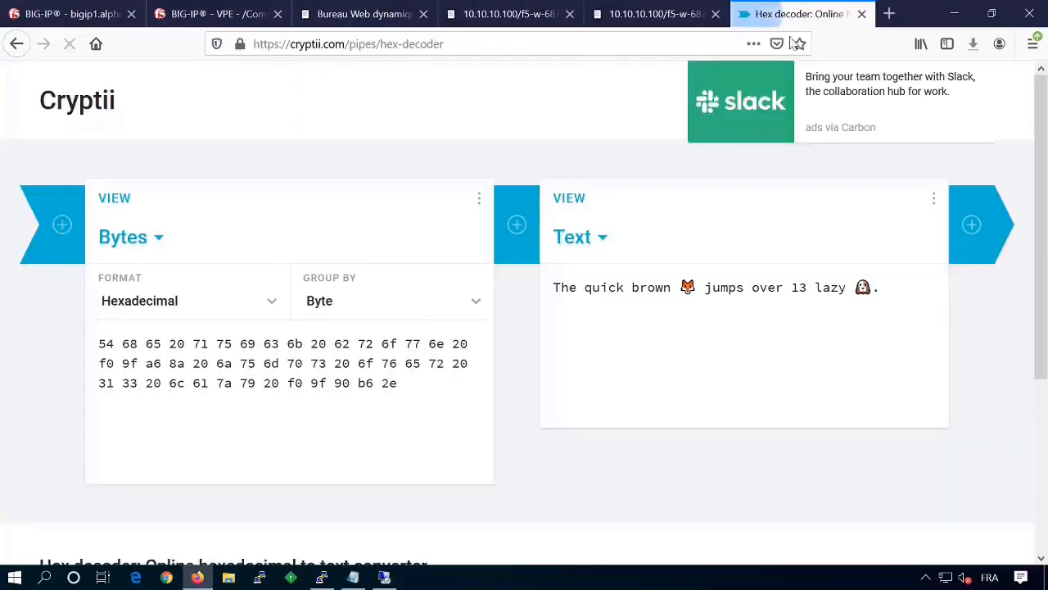
# - Decode the hexadecimal string from the INTRANET page's URL in the Cryptii hex decoder
pyautogui.click(518, 16)
pyautogui.doubleClick(461, 45)
pyautogui.hotkey('ctrl', 'c')
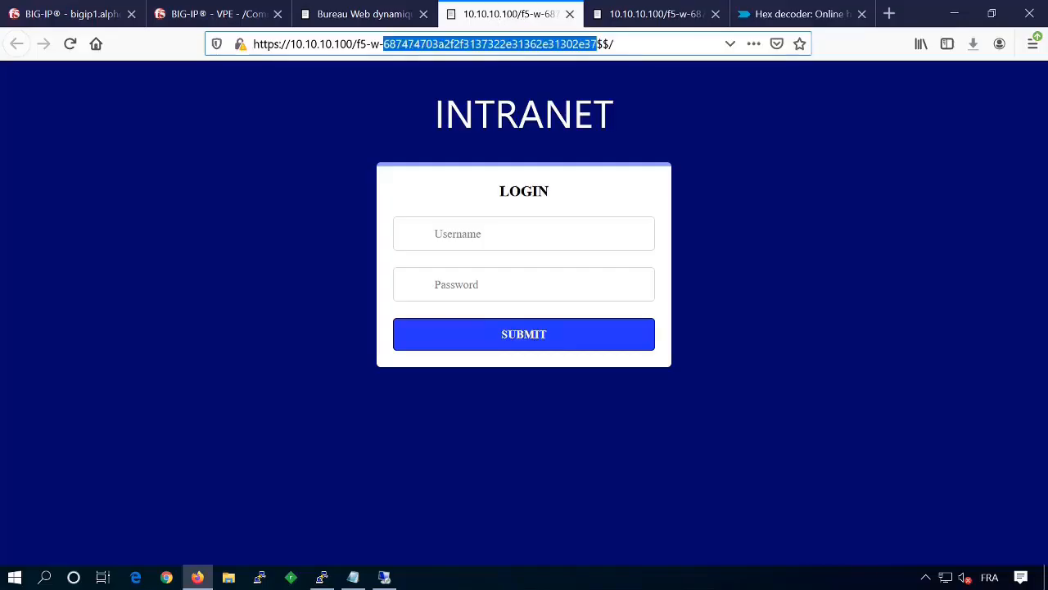
pyautogui.click(802, 20)
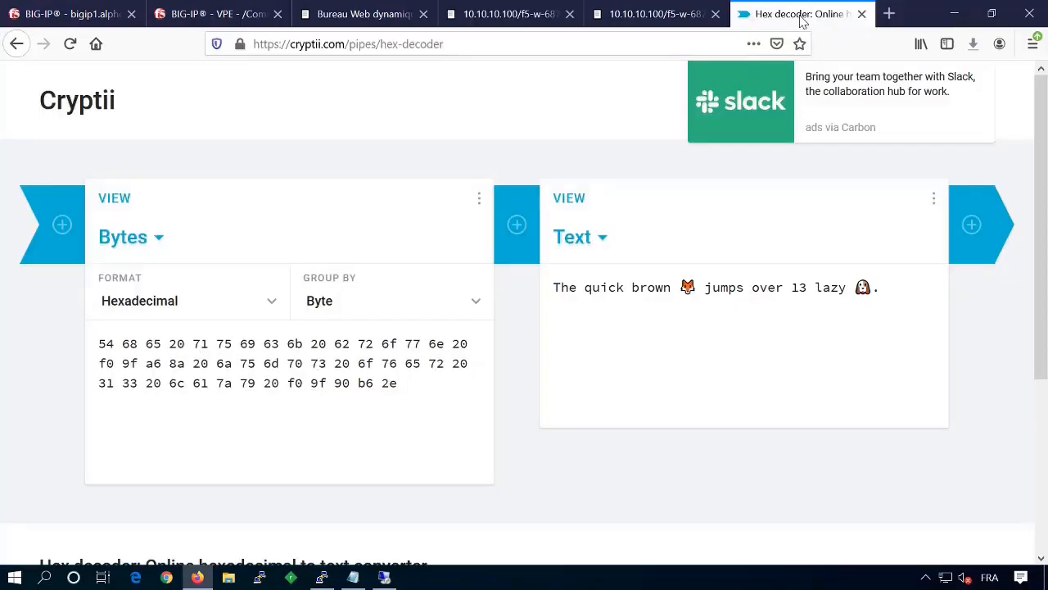
pyautogui.tripleClick(390, 383)
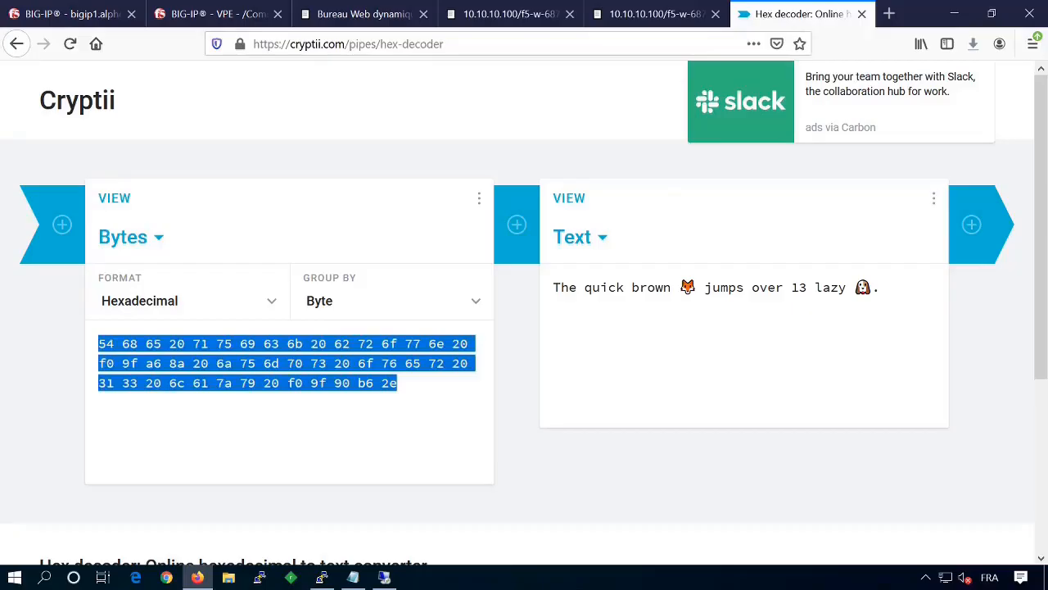
pyautogui.hotkey('ctrl', 'v')
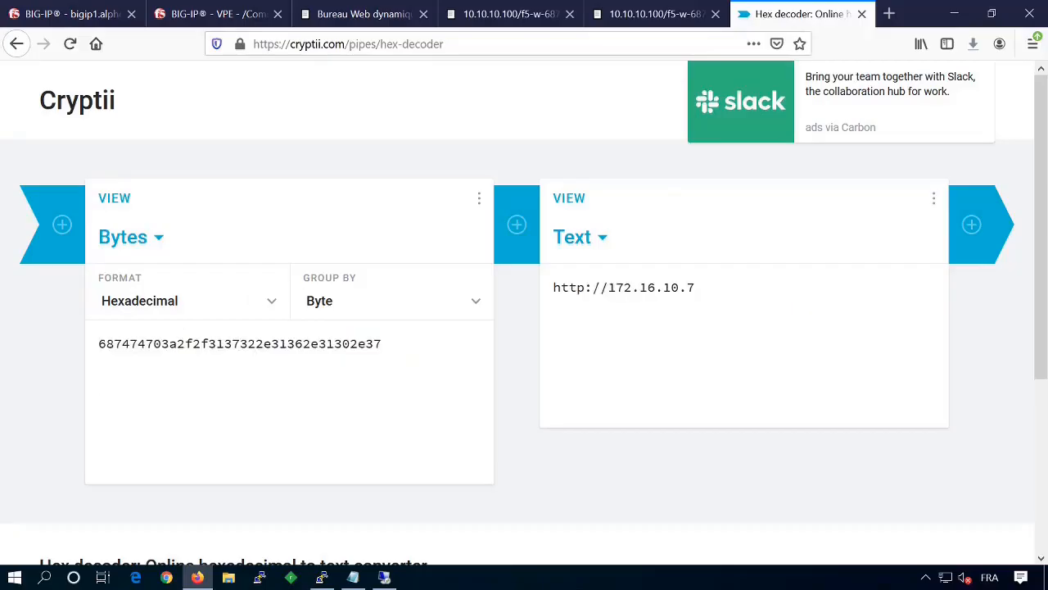
# - Decode the hexadecimal string from the CRM page's URL in the Cryptii decoder and highlight the decoded text
pyautogui.click(649, 19)
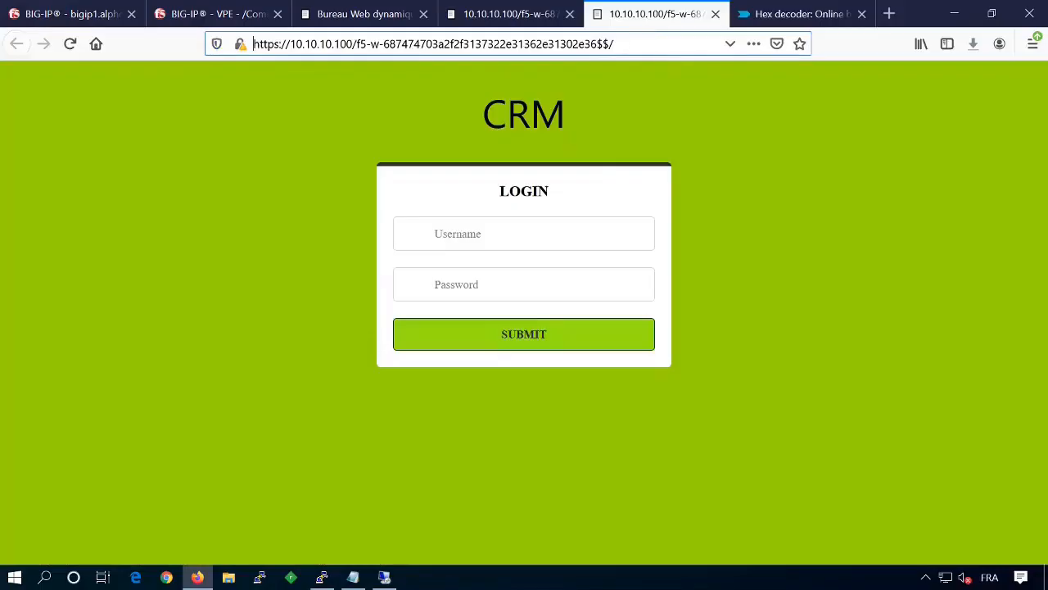
pyautogui.moveTo(384, 44); pyautogui.dragTo(596, 43)
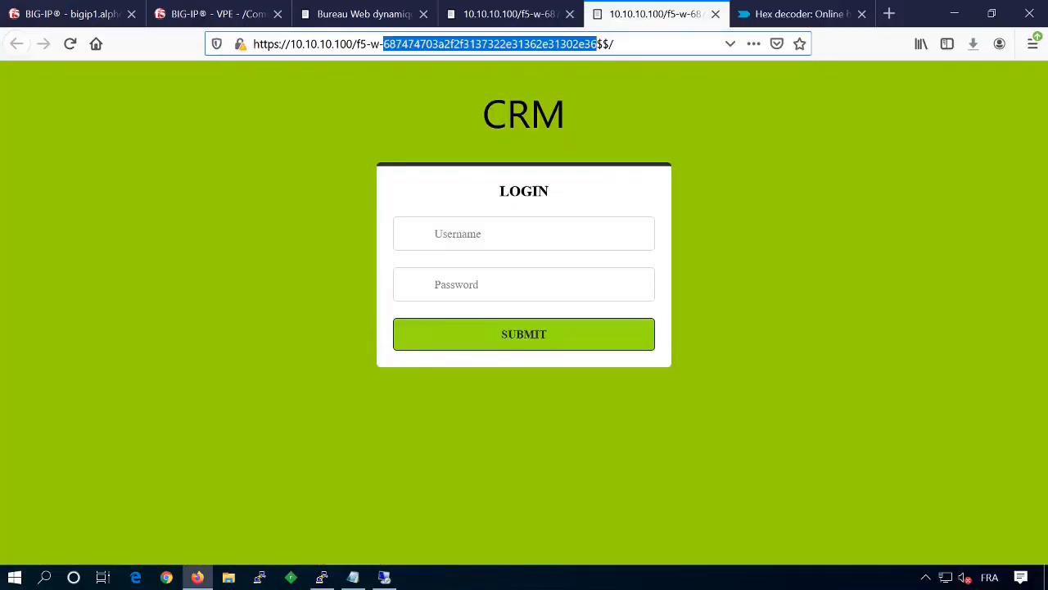
pyautogui.click(785, 14)
pyautogui.hotkey('ctrl', 'a')
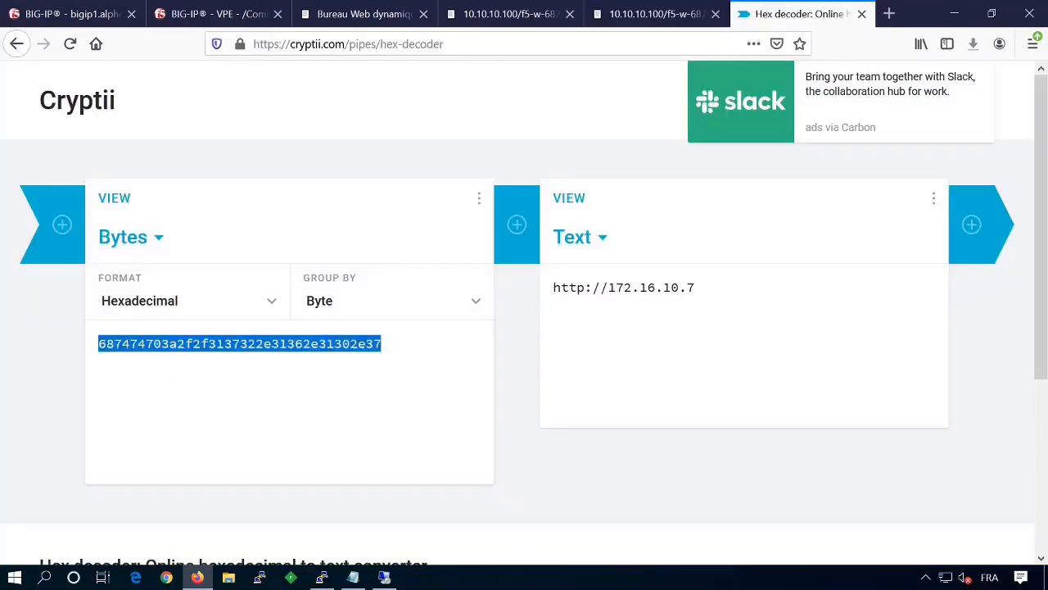
pyautogui.hotkey('ctrl', 'v')
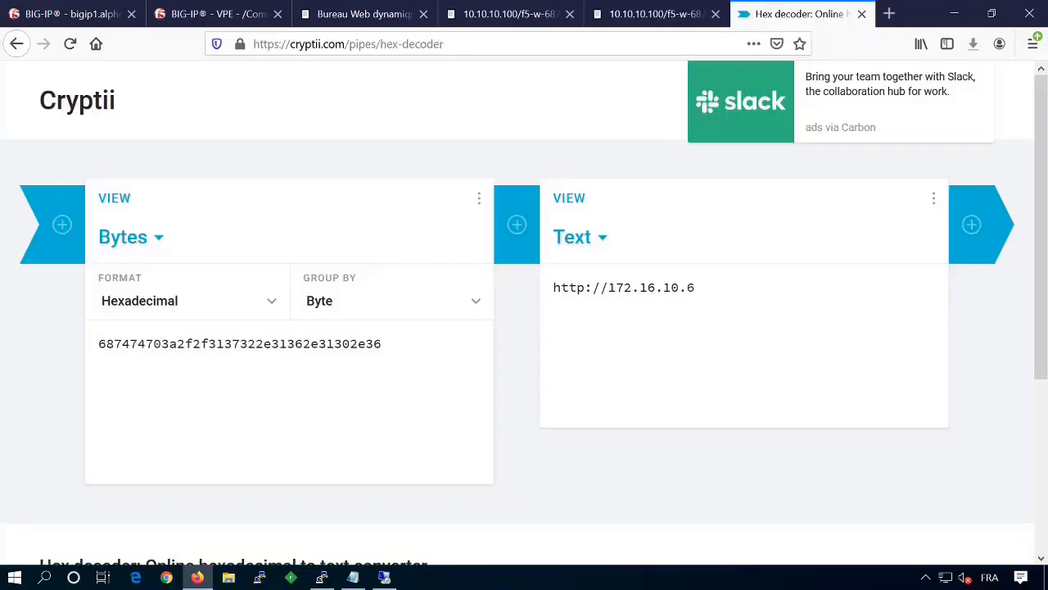
pyautogui.moveTo(695, 287); pyautogui.dragTo(553, 287)
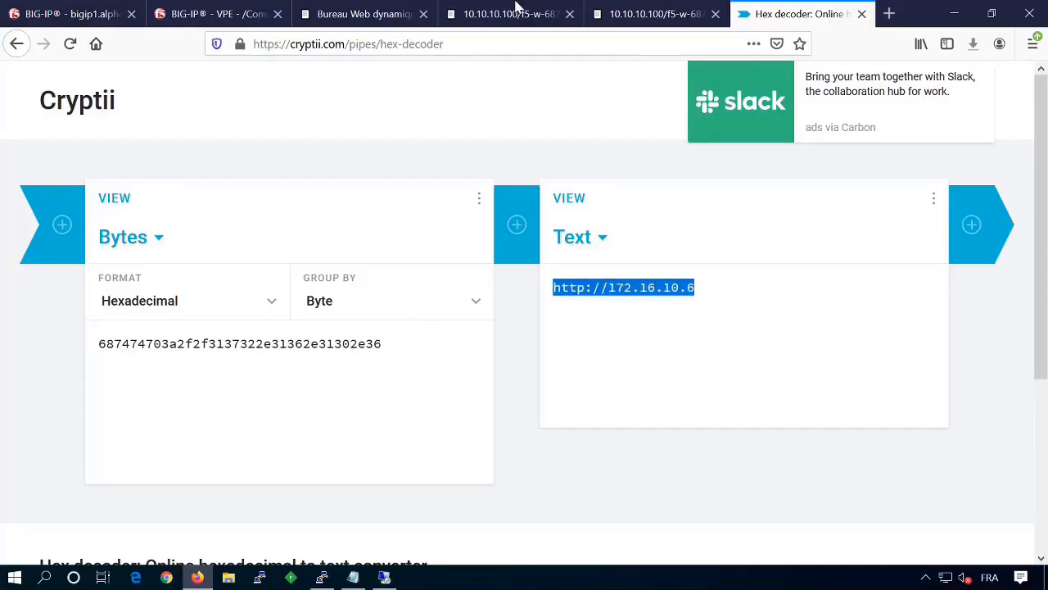
# - Add an AD Auth item directly after Start in the Portal_access_1 access policy
pyautogui.click(234, 16)
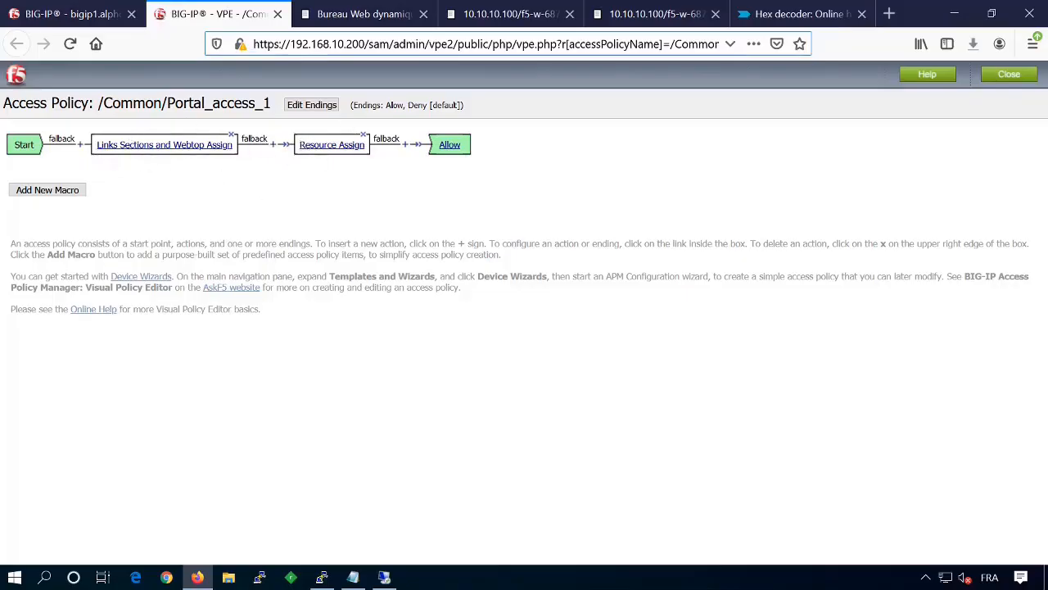
pyautogui.click(80, 145)
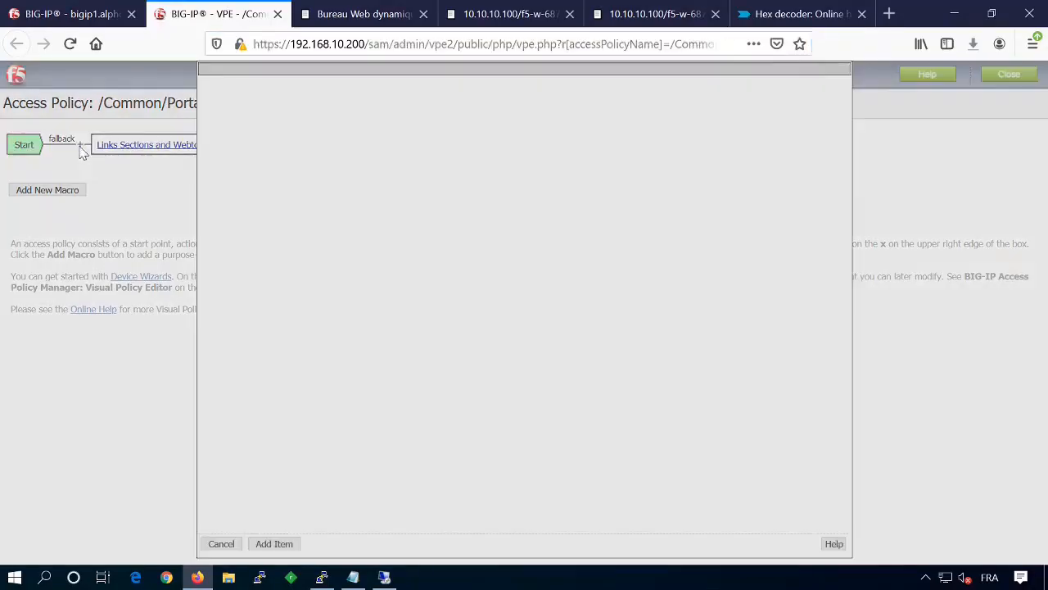
pyautogui.write('authen')
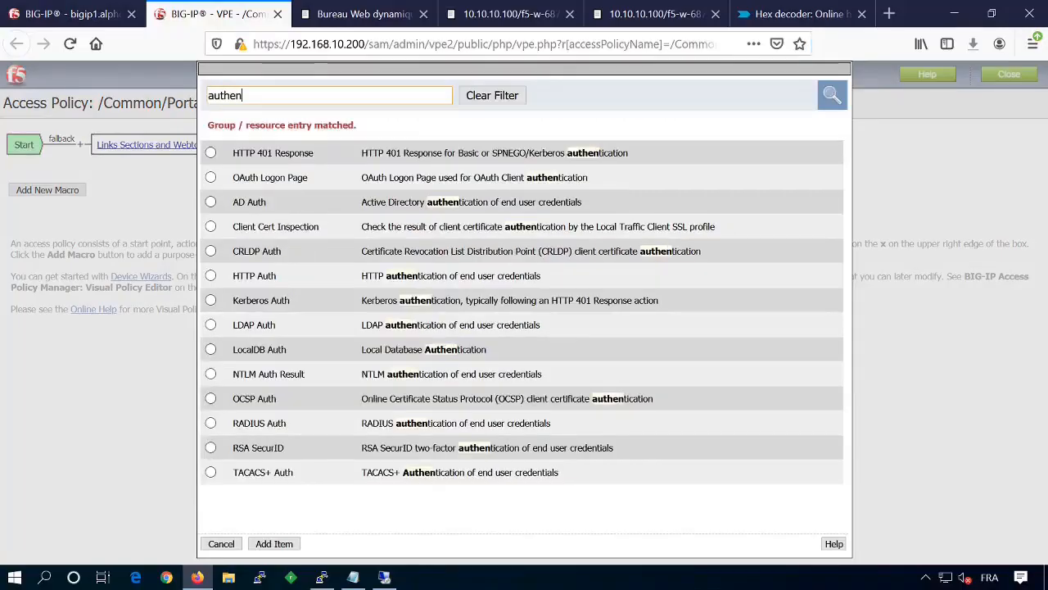
pyautogui.click(211, 202)
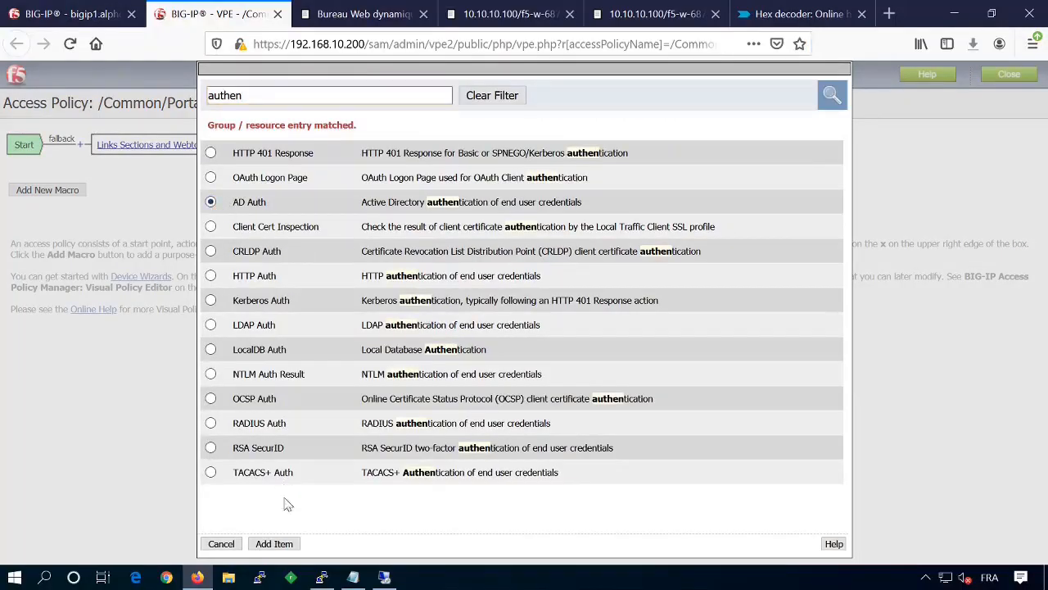
pyautogui.click(275, 544)
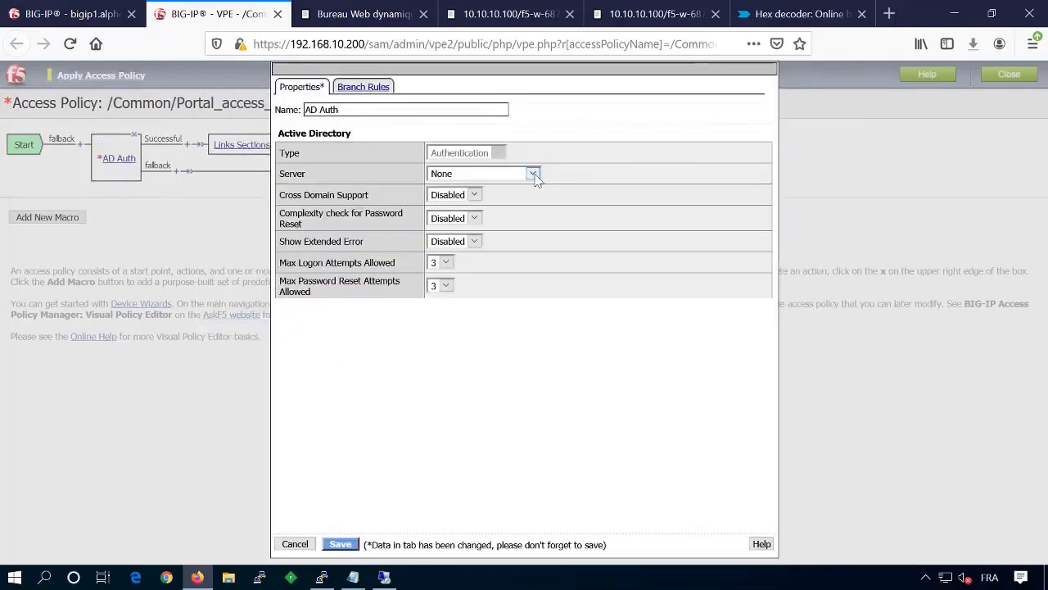
# - Set the AD Auth server to /Common/Alphorm_AD, save the item and apply the access policy
pyautogui.click(533, 175)
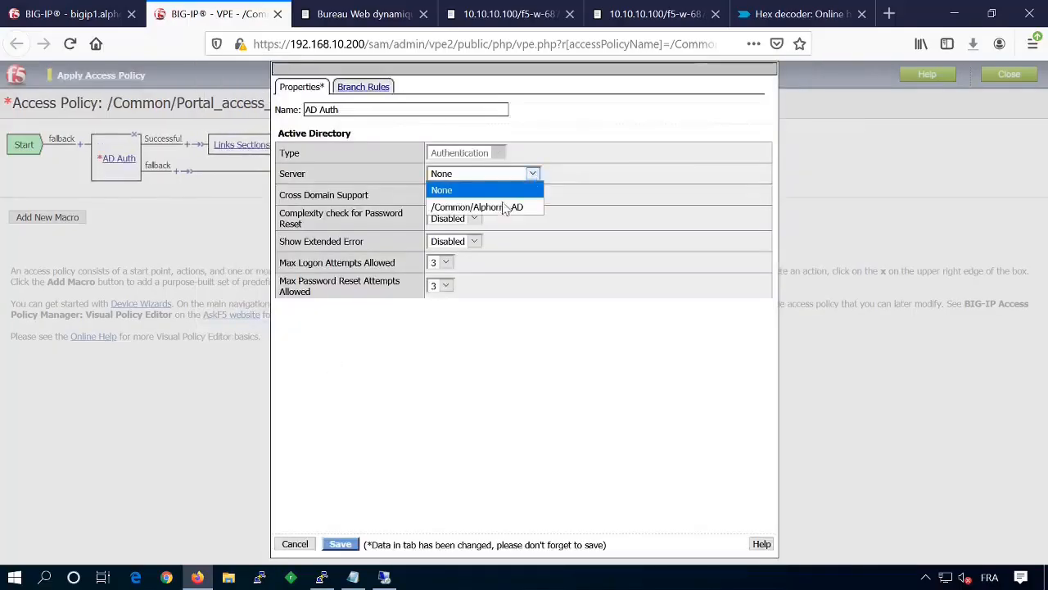
pyautogui.click(500, 208)
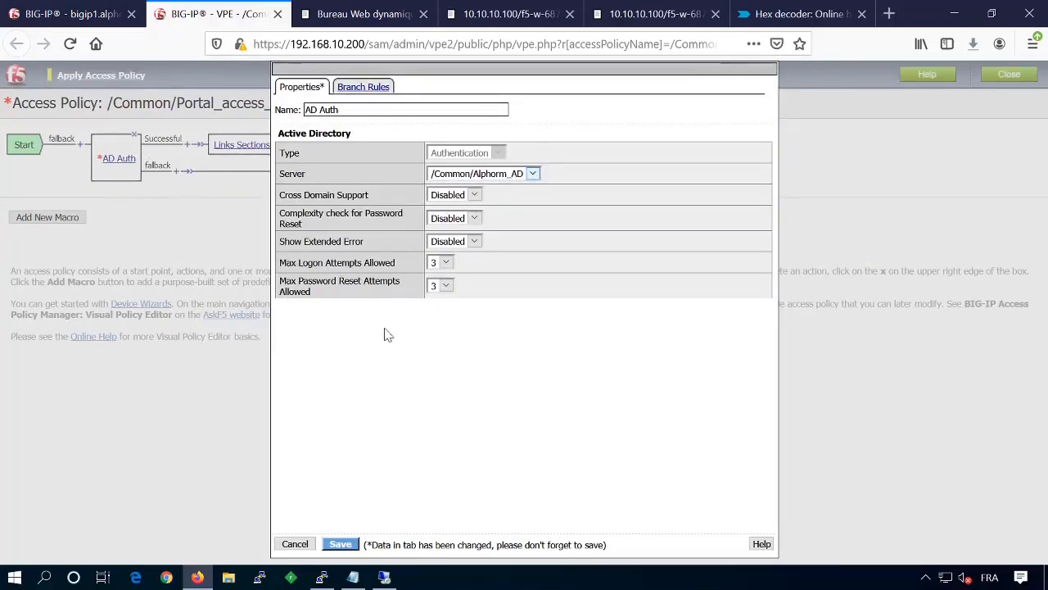
pyautogui.click(340, 545)
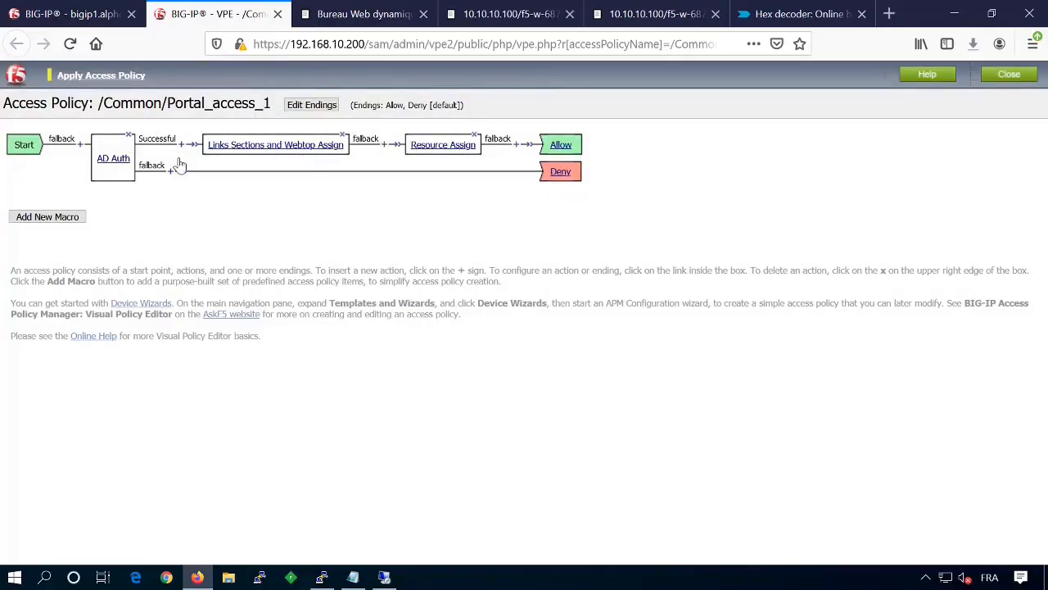
pyautogui.click(123, 80)
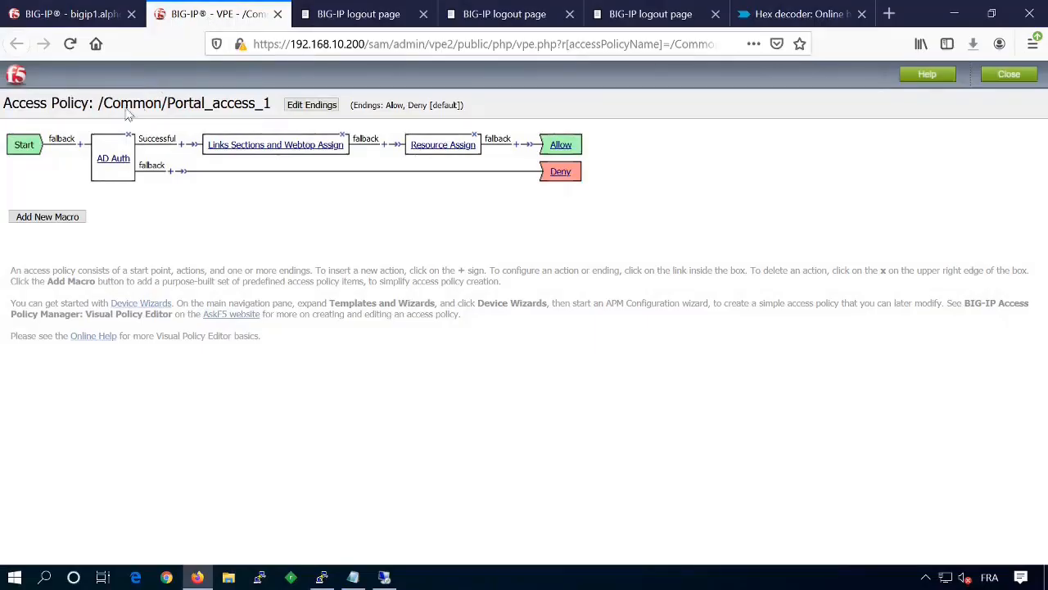
# - Add a Logon Page with its default properties between Start and AD Auth and apply the access policy
pyautogui.click(80, 144)
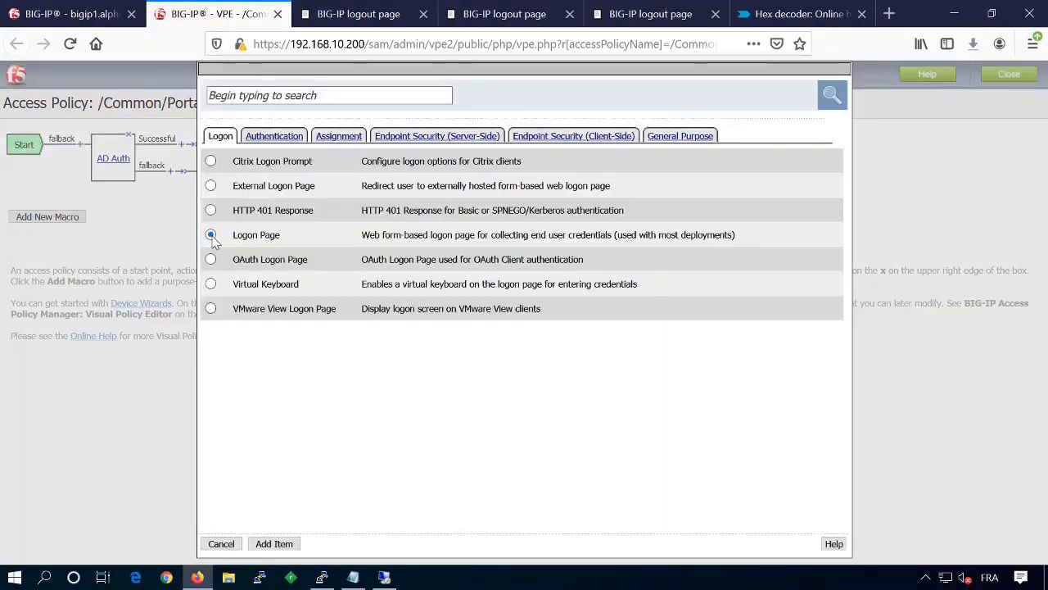
pyautogui.click(275, 541)
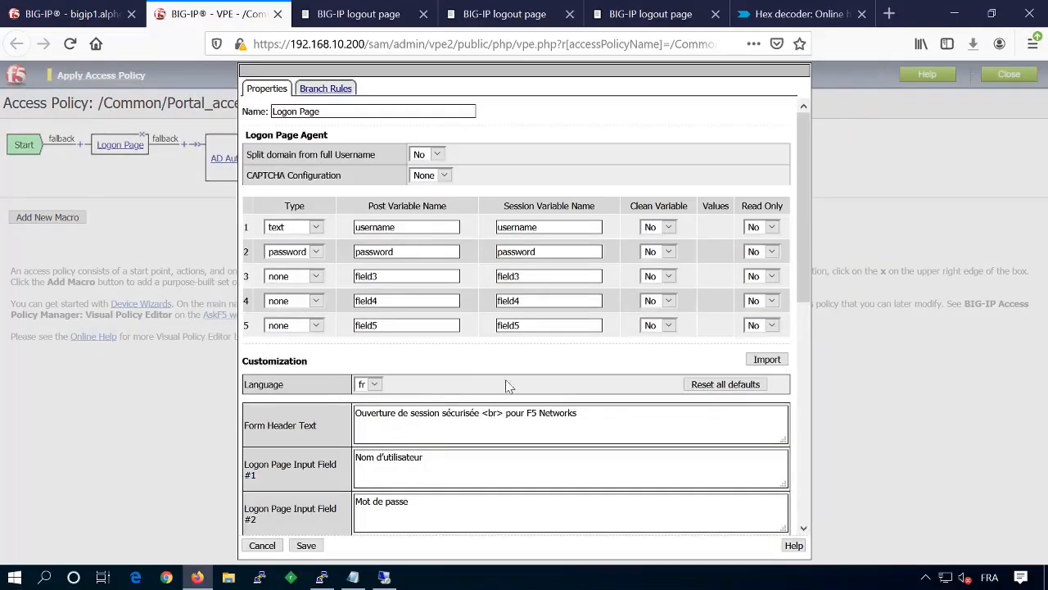
pyautogui.click(309, 546)
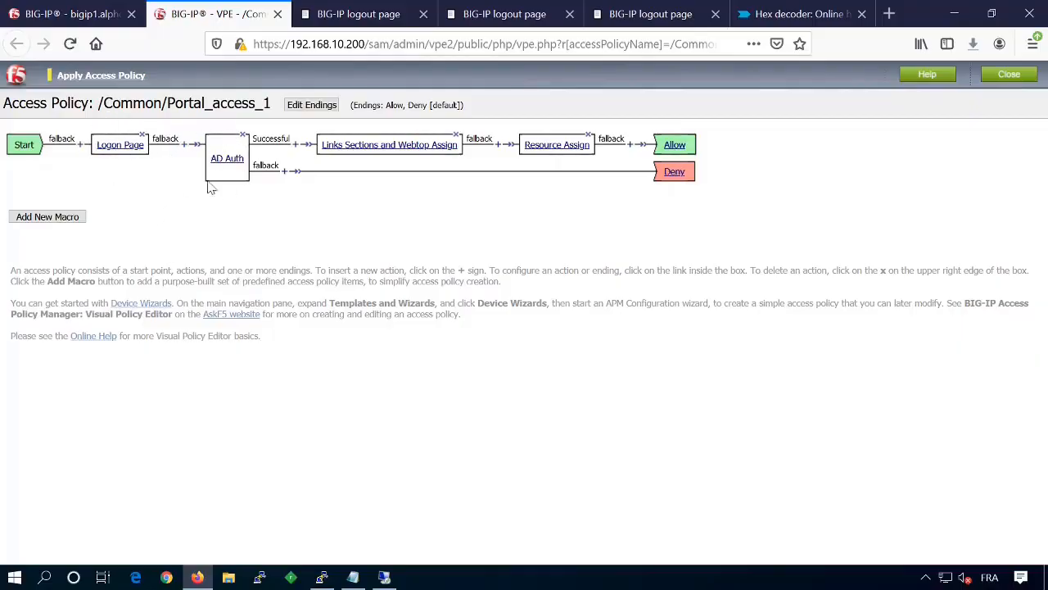
pyautogui.click(97, 74)
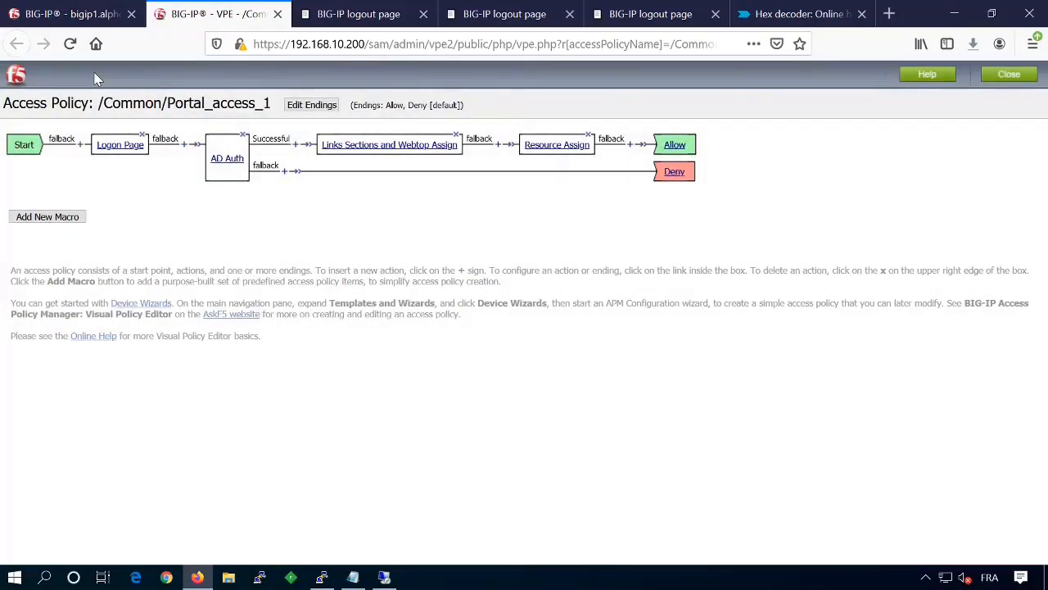
# - Start a new portal session from the logout page and log on as user1 with the account password
pyautogui.click(356, 14)
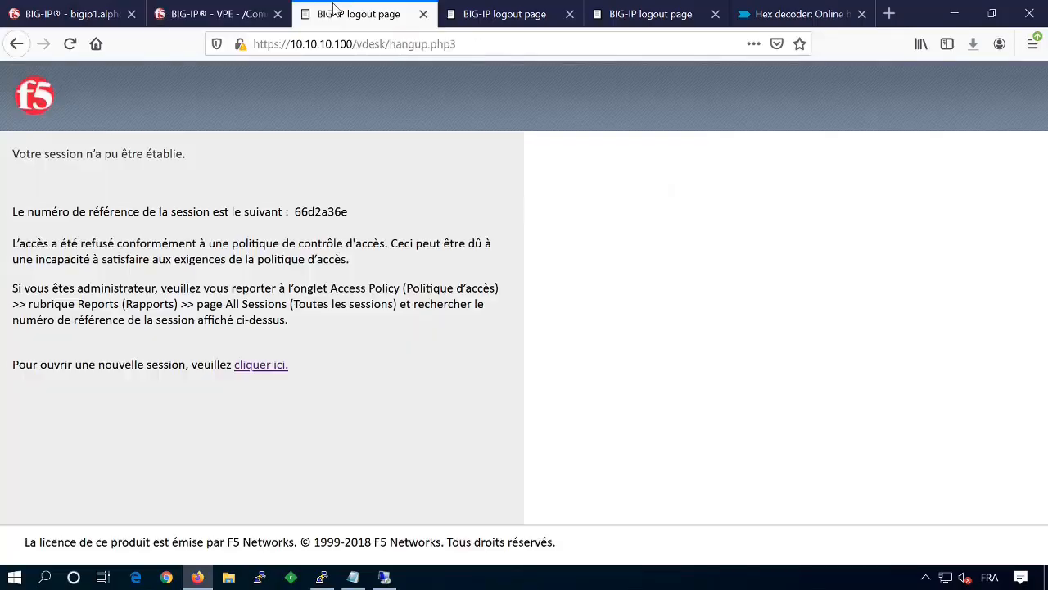
pyautogui.click(254, 366)
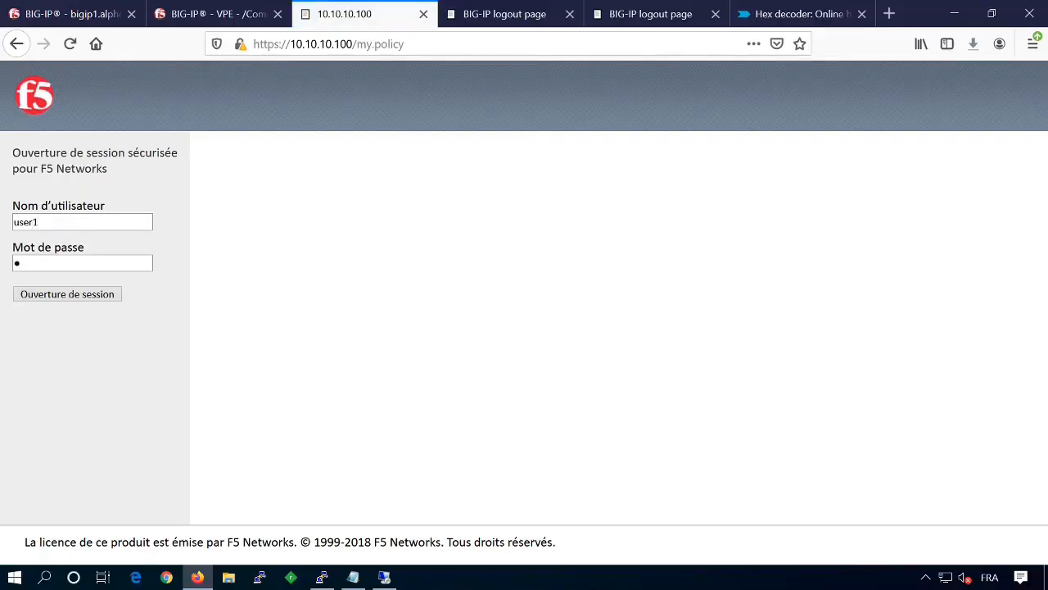
pyautogui.click(69, 296)
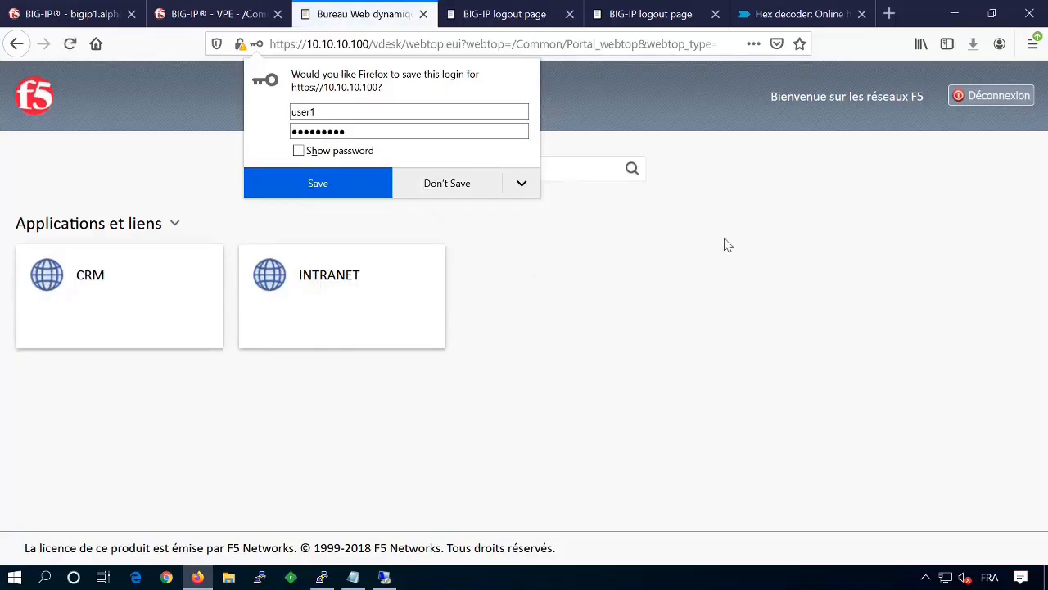
# - Check the HTTP_vs destination address in the virtual server list and the CRM and INTRANET addresses in Auth.txt
pyautogui.click(694, 245)
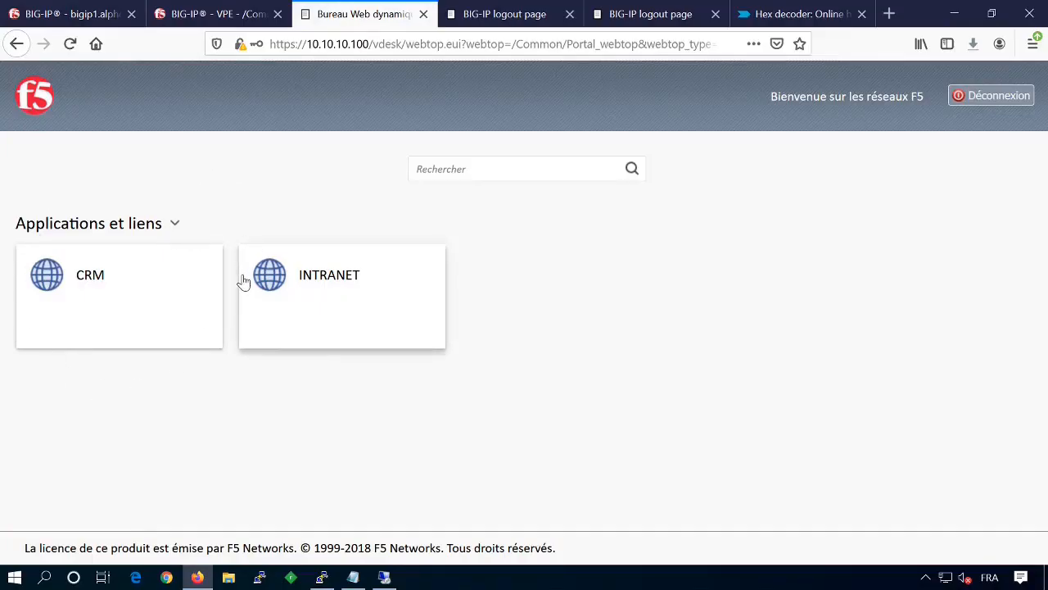
pyautogui.click(226, 13)
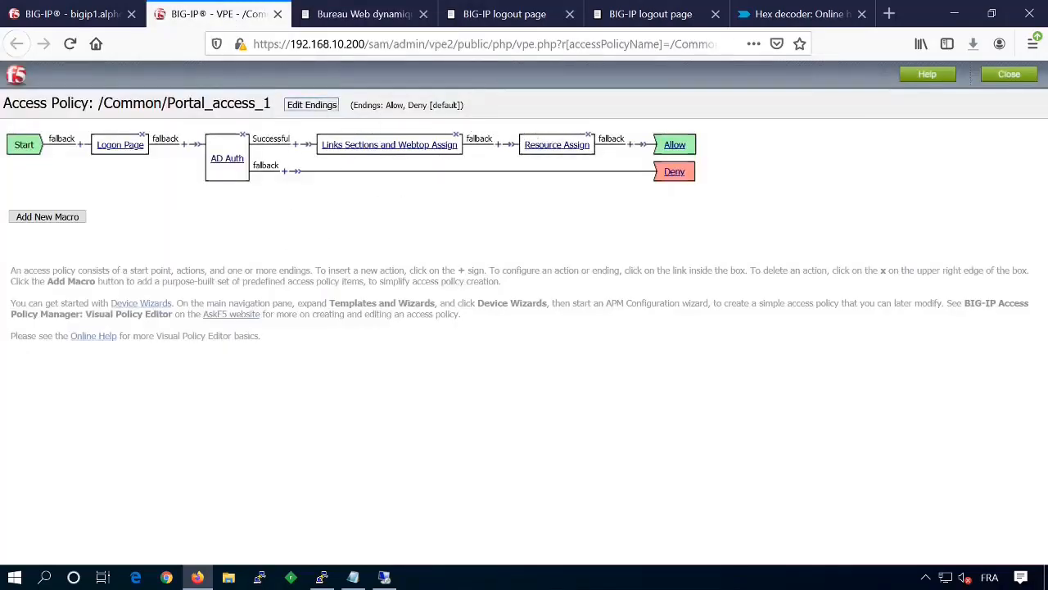
pyautogui.click(90, 22)
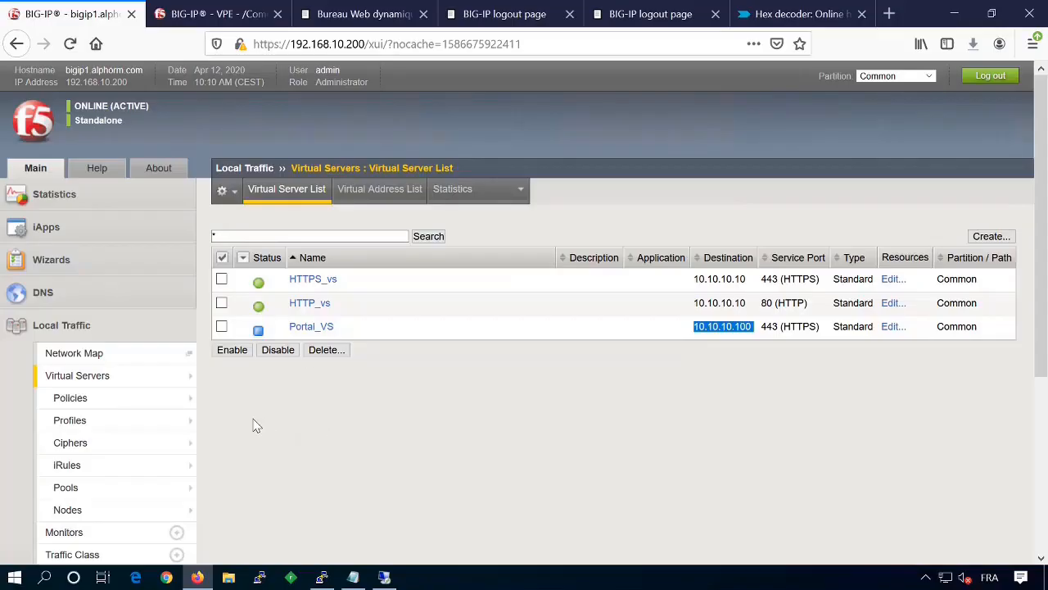
pyautogui.moveTo(753, 304); pyautogui.dragTo(692, 304)
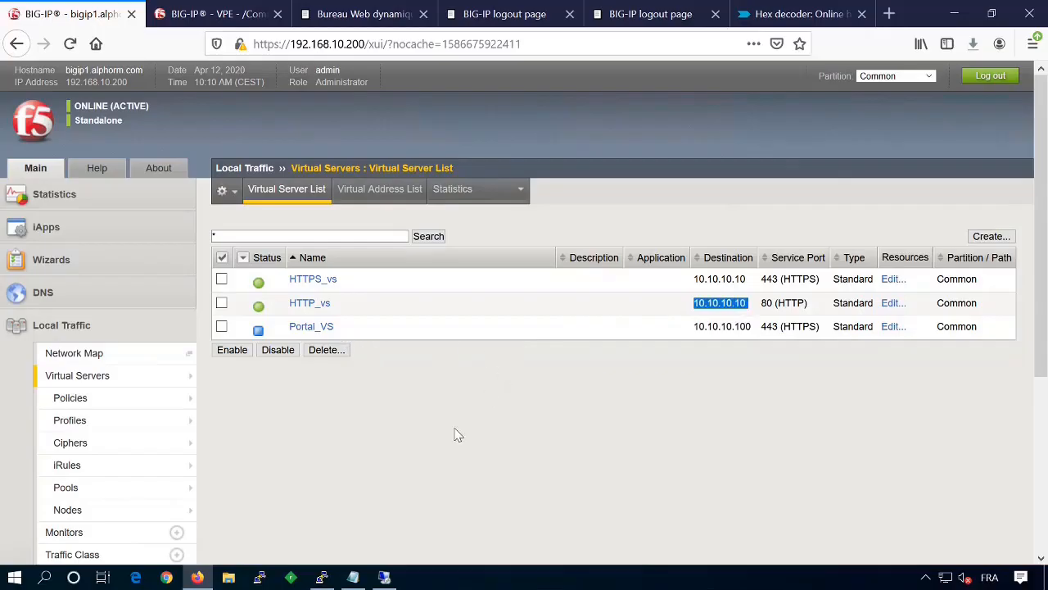
pyautogui.click(353, 577)
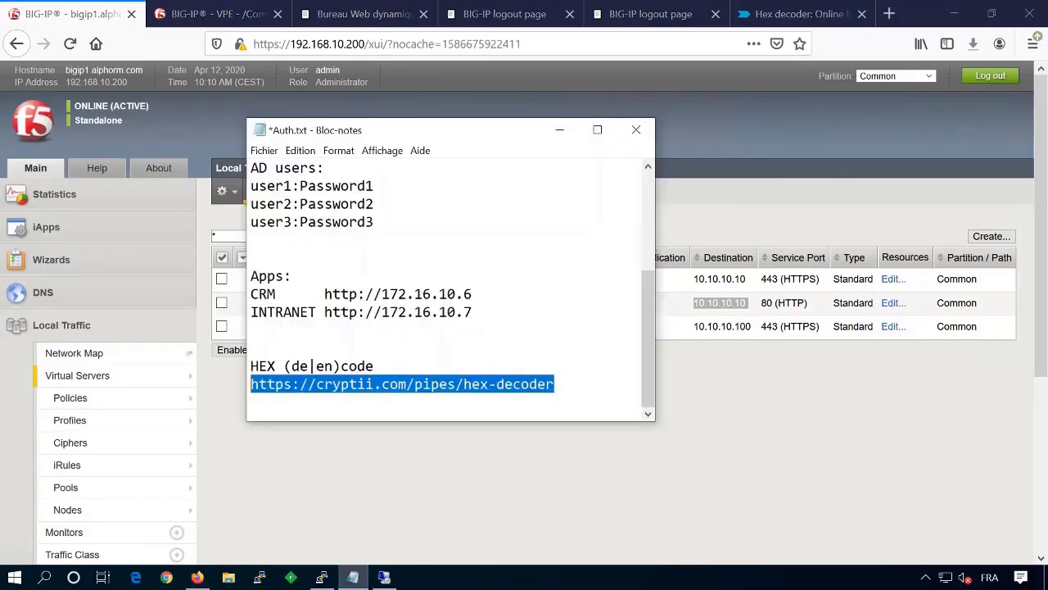
pyautogui.moveTo(324, 293); pyautogui.dragTo(473, 312)
pyautogui.click(478, 313)
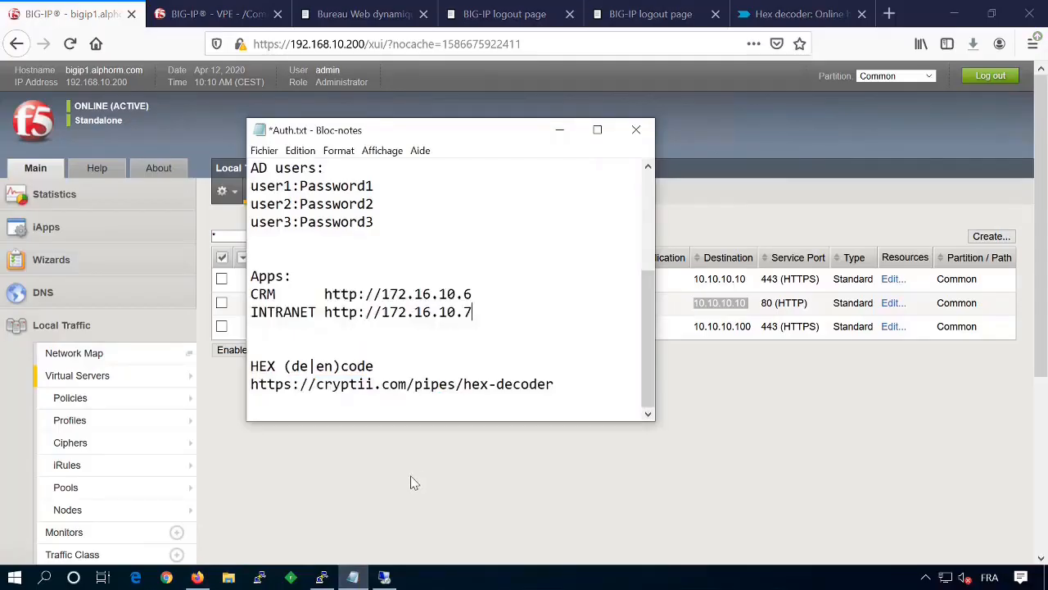
pyautogui.click(414, 483)
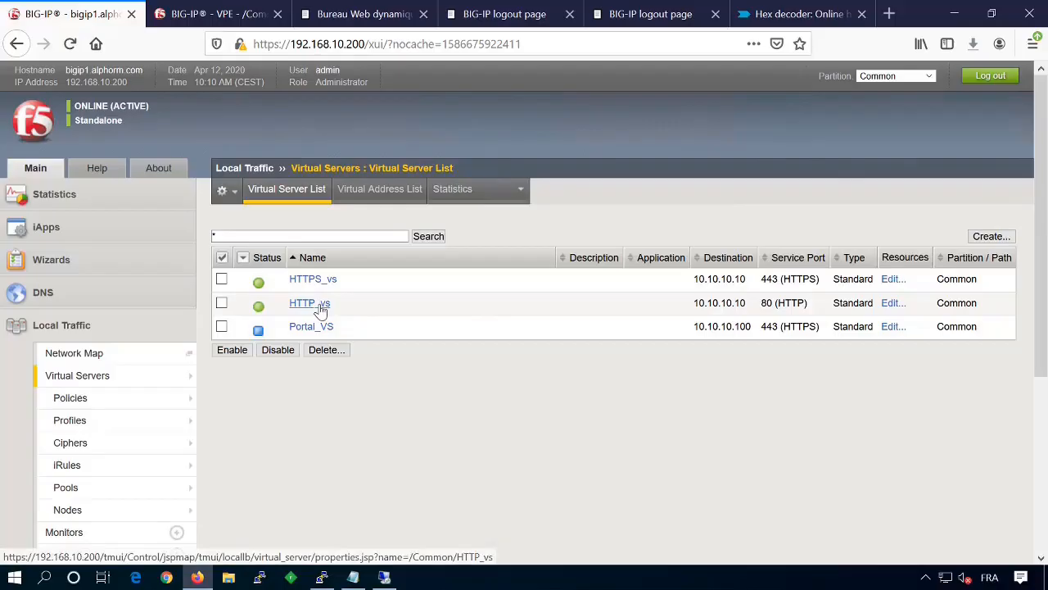
# - Start a new resource in the Portal Access Lists and name it Site_Interne
pyautogui.scroll(-4, 128, 434)
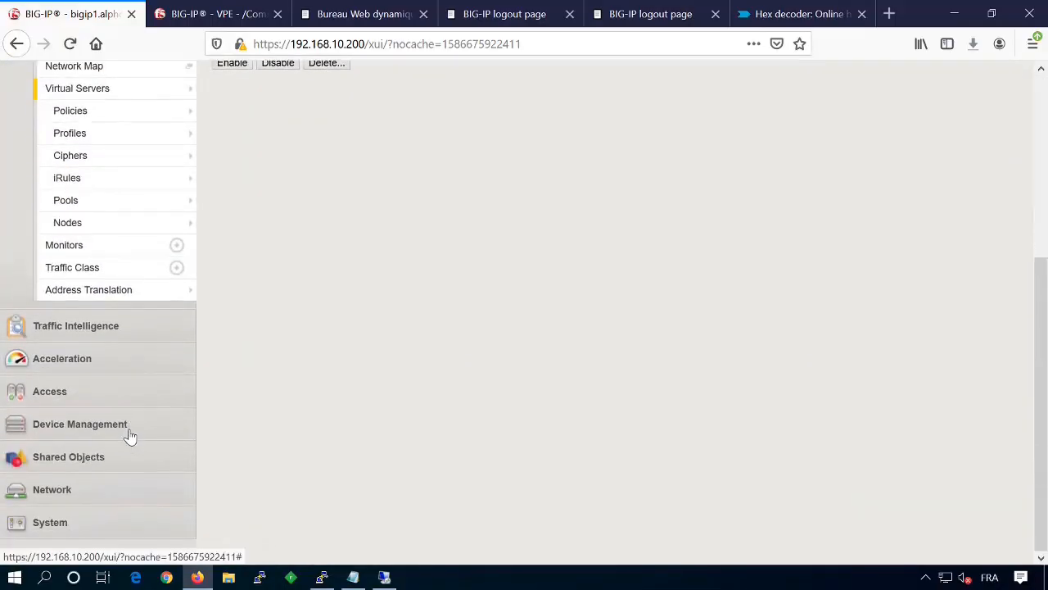
pyautogui.click(60, 395)
pyautogui.scroll(-3, 60, 393)
pyautogui.moveTo(74, 380)
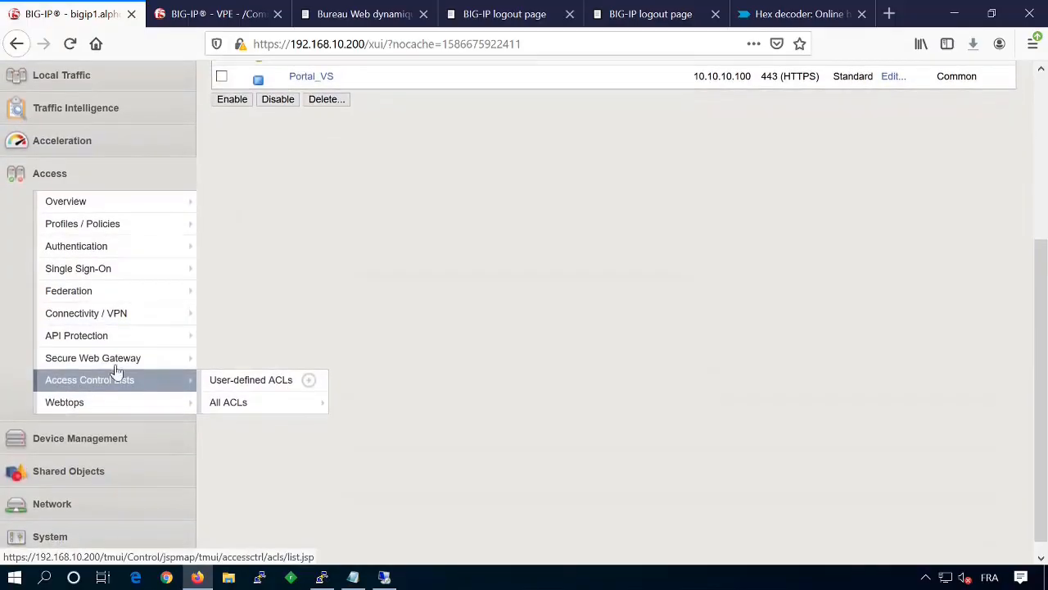
pyautogui.moveTo(140, 316)
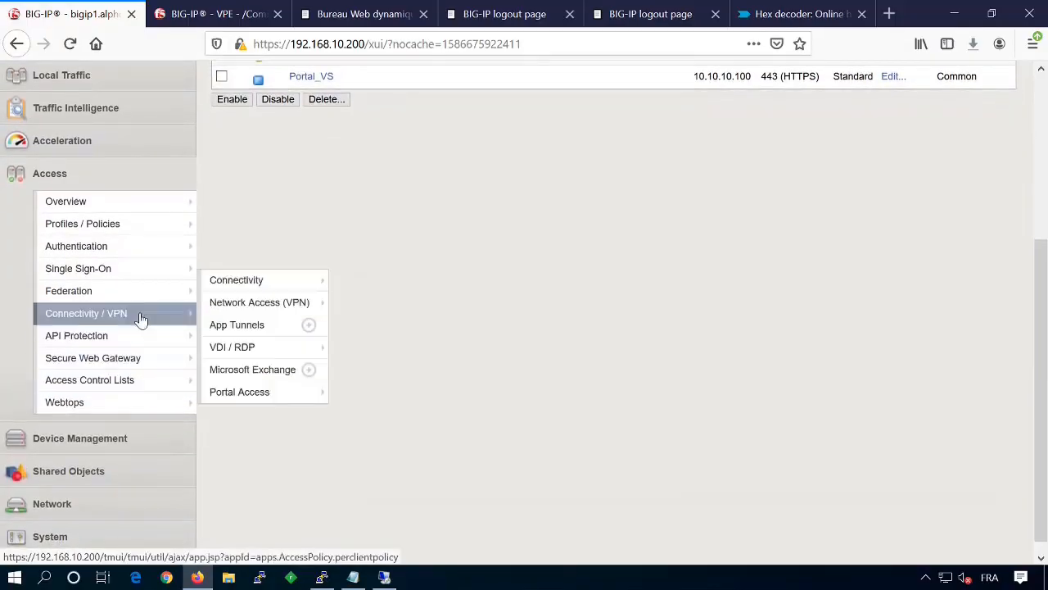
pyautogui.moveTo(253, 400)
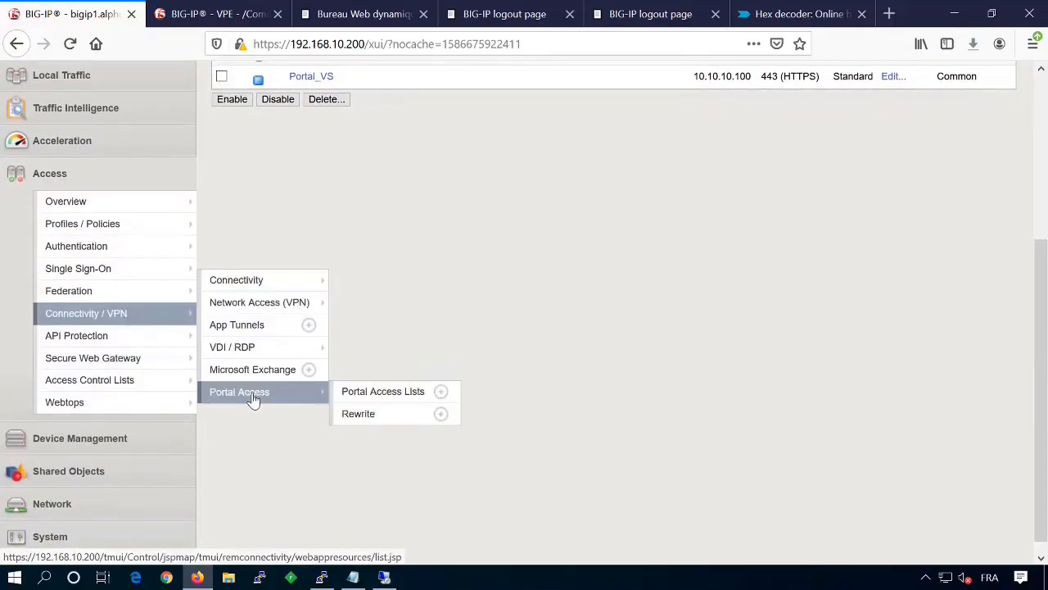
pyautogui.click(397, 401)
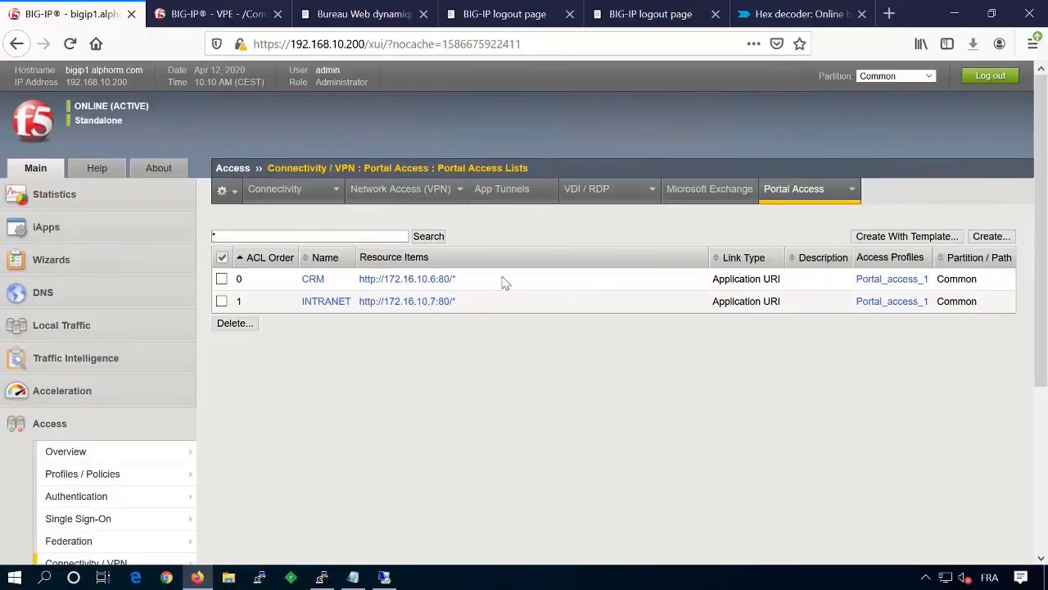
pyautogui.click(997, 236)
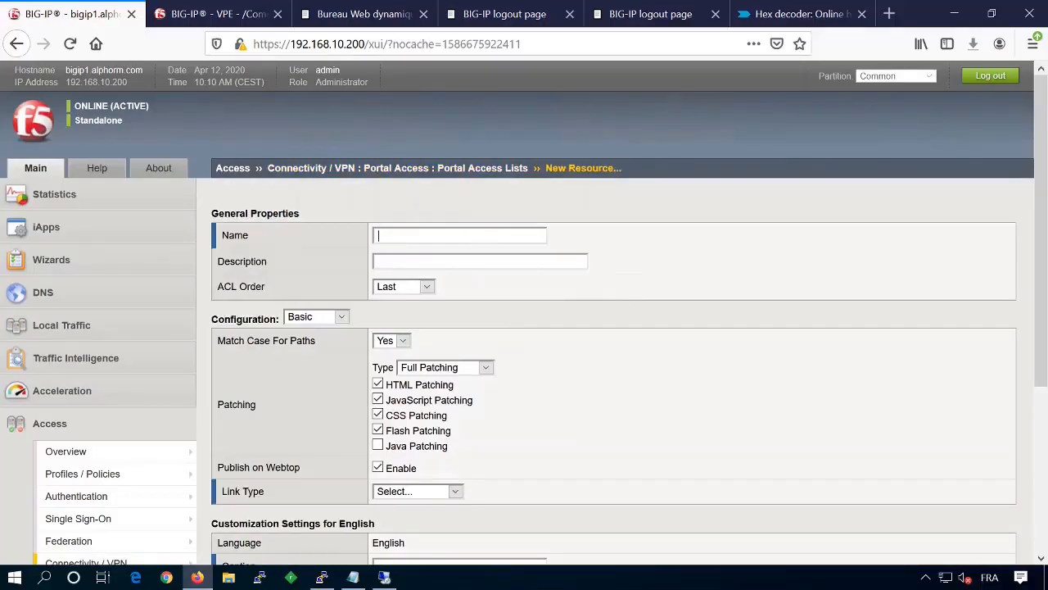
pyautogui.click(378, 235)
pyautogui.write('Site_Interne')
pyautogui.scroll(-4, 470, 326)
pyautogui.click(454, 330)
pyautogui.click(451, 365)
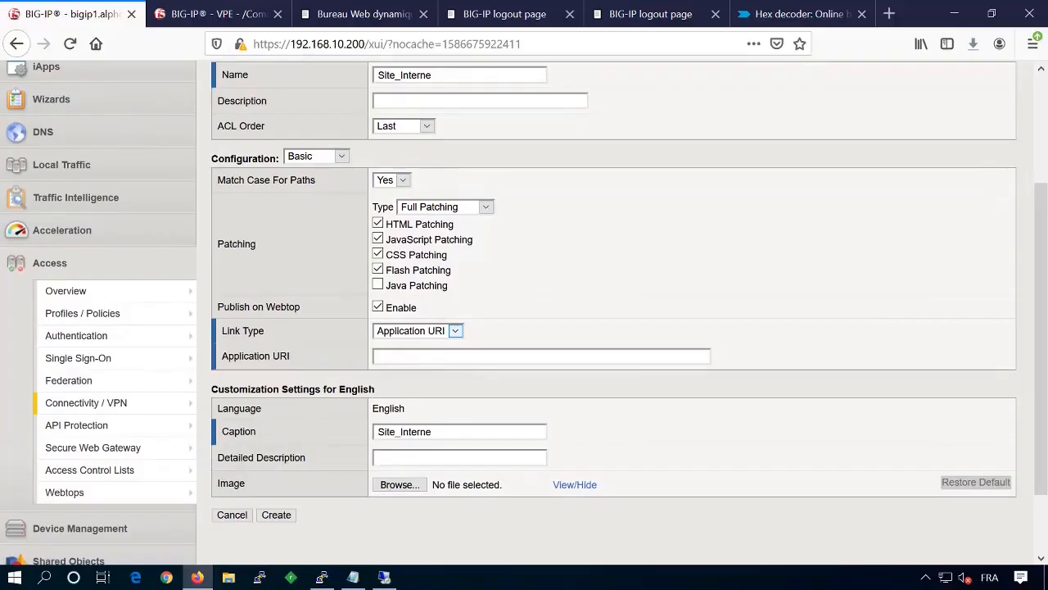
pyautogui.click(449, 357)
pyautogui.write('https:')
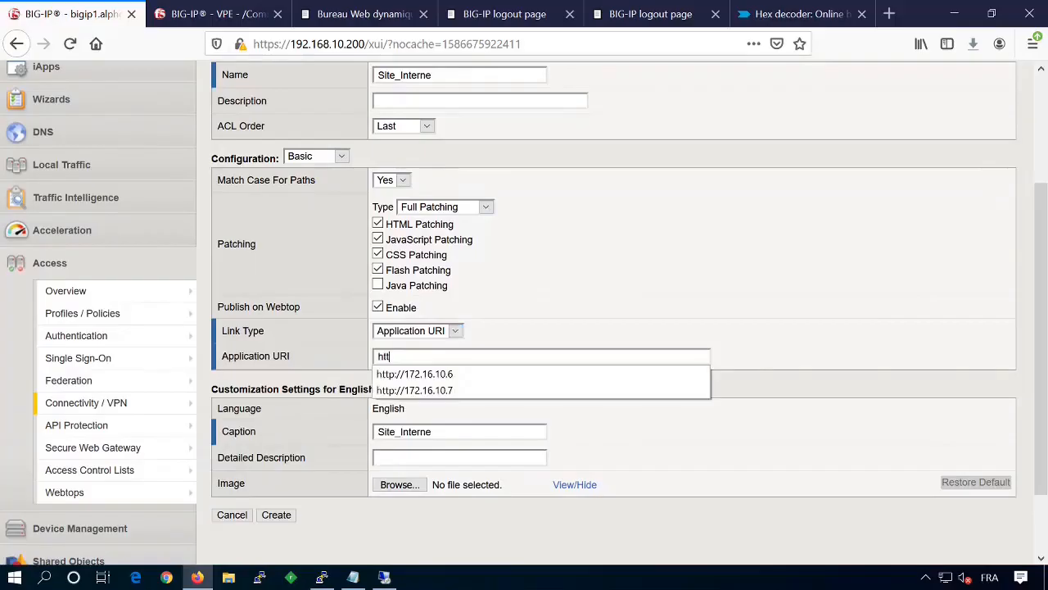
pyautogui.press('BackSpace')
pyautogui.press('BackSpace')
pyautogui.write('://10.10.10.10')
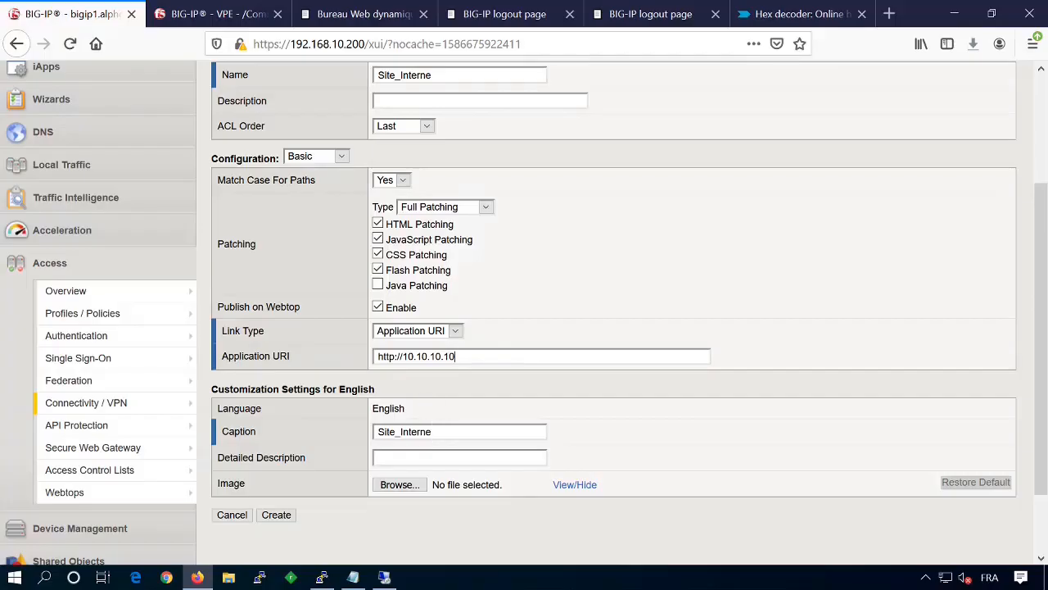
pyautogui.press('Tab')
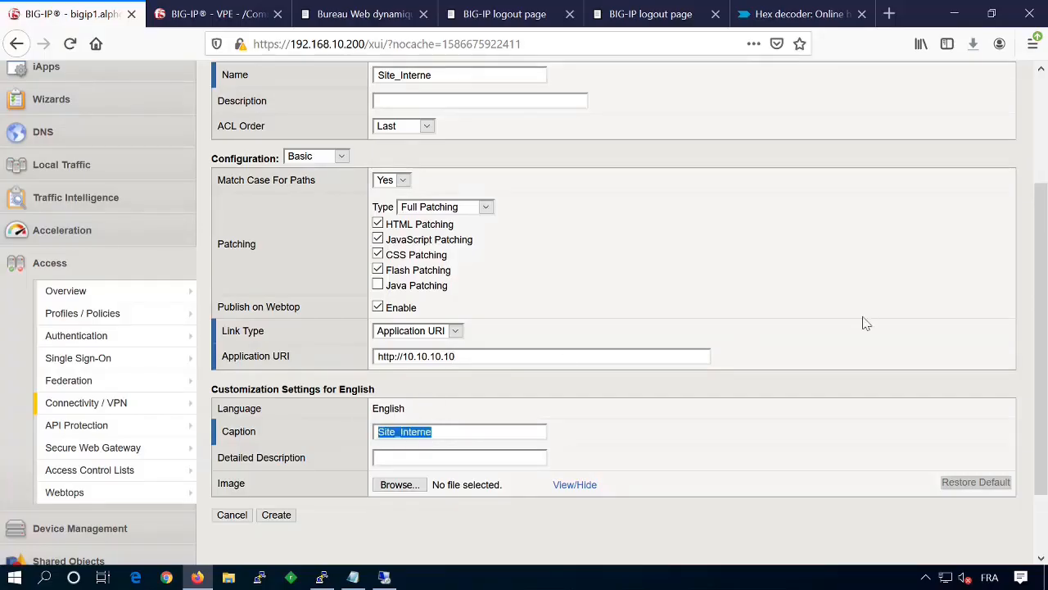
pyautogui.write('Smart Hosting')
pyautogui.click(287, 518)
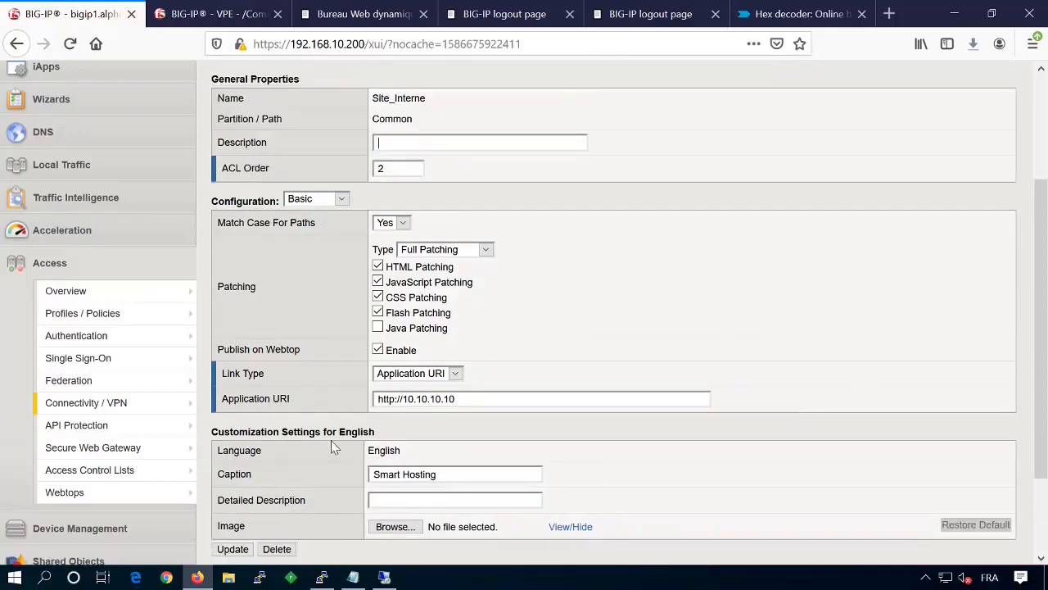
# - Try to add a Paths resource item to Site_Interne with destination IP address "10.10.10.10." and paths /*
pyautogui.scroll(-3, 331, 440)
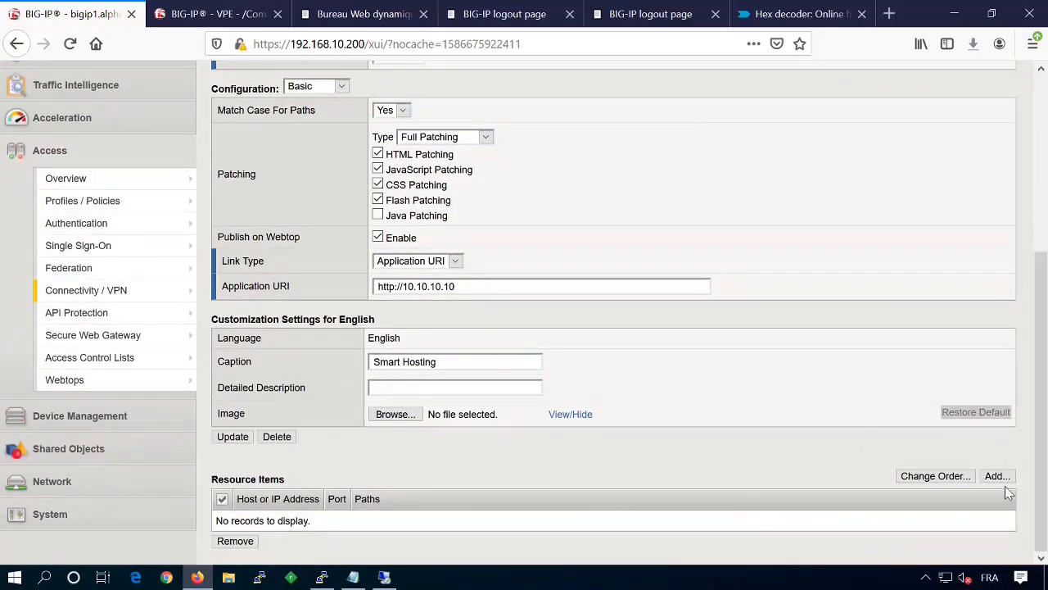
pyautogui.click(997, 475)
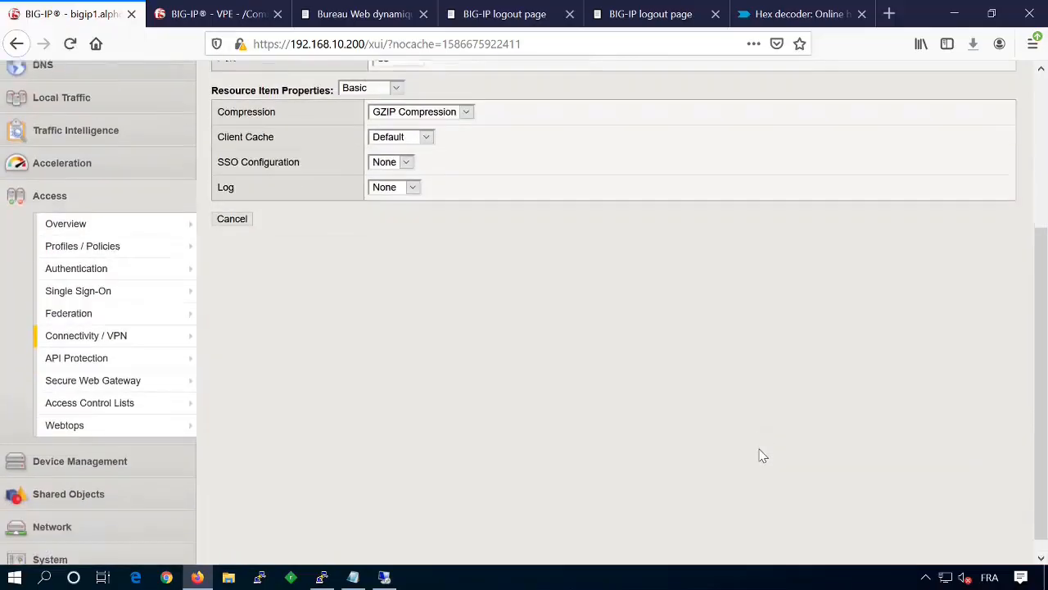
pyautogui.scroll(4, 760, 454)
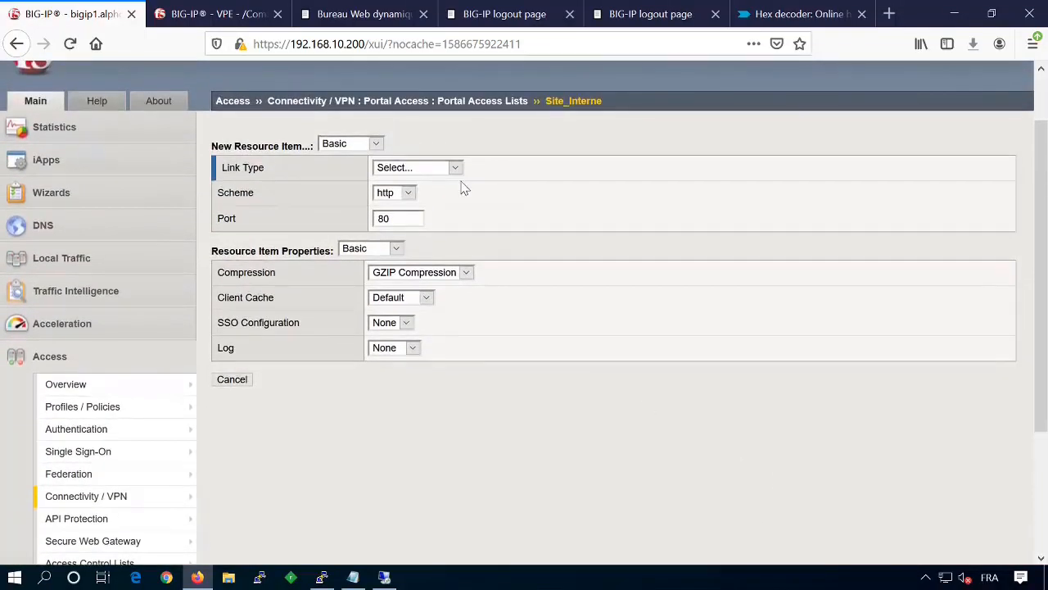
pyautogui.click(453, 169)
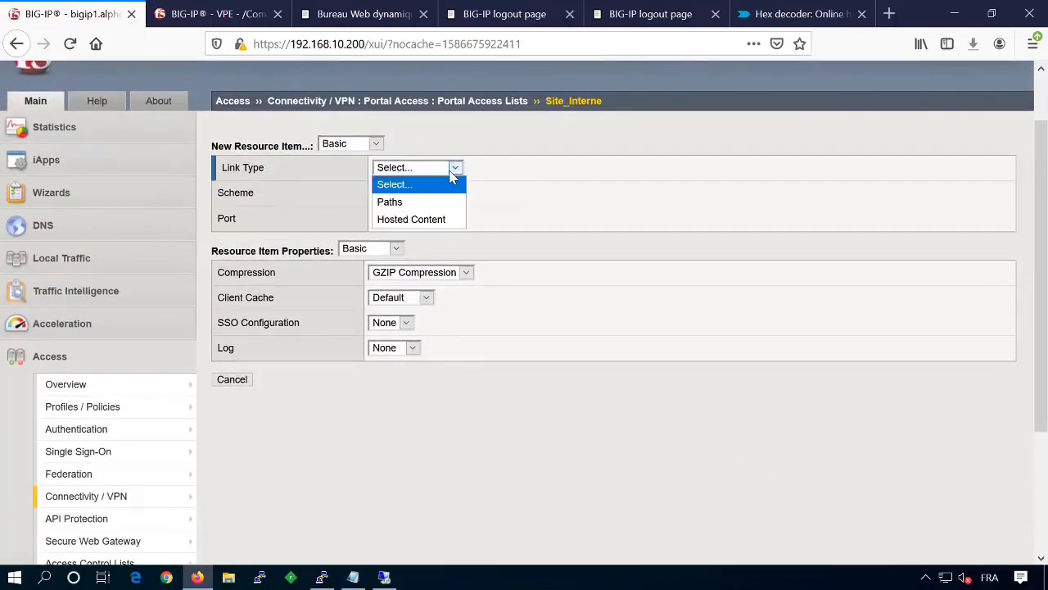
pyautogui.click(416, 203)
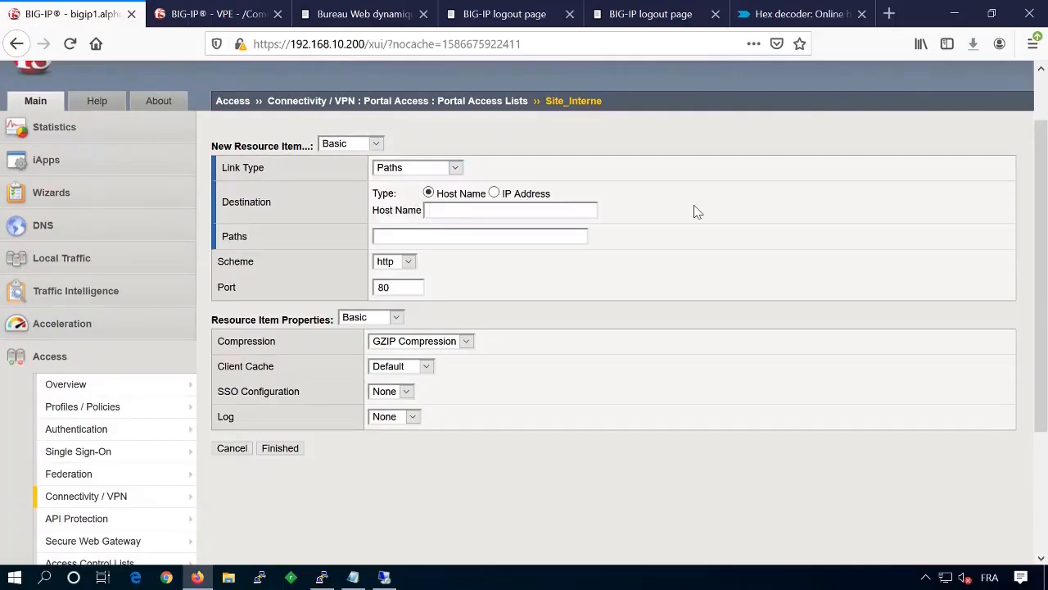
pyautogui.click(494, 193)
pyautogui.write('10.10.10.10.')
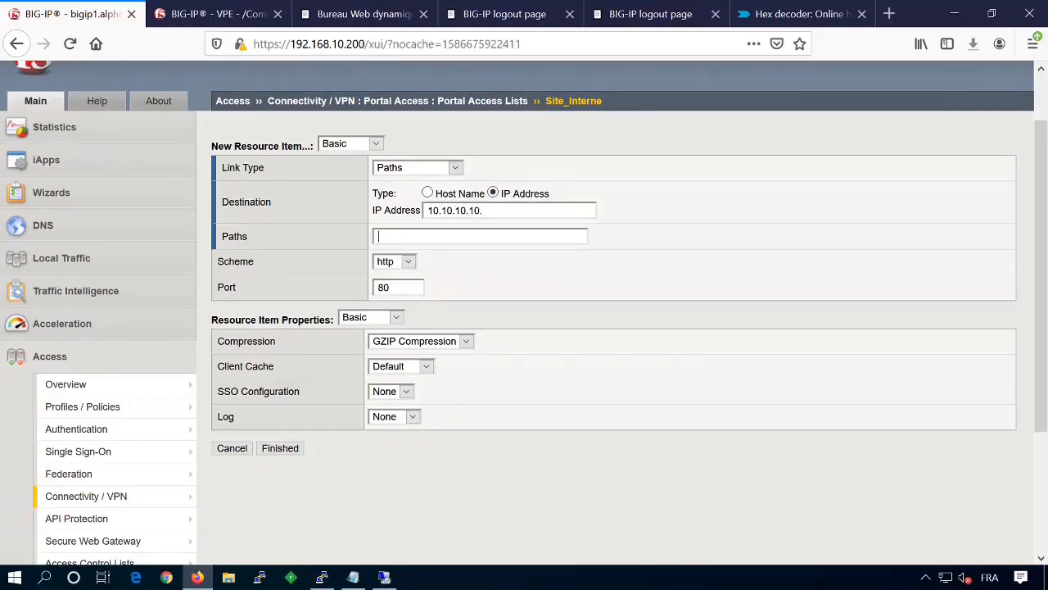
pyautogui.write('*')
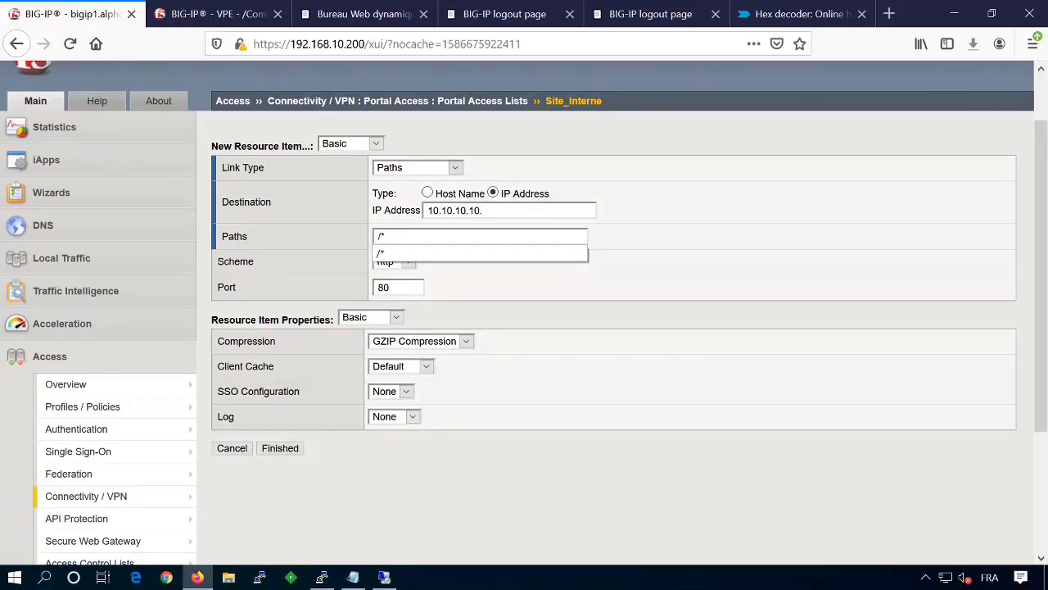
pyautogui.press('Tab')
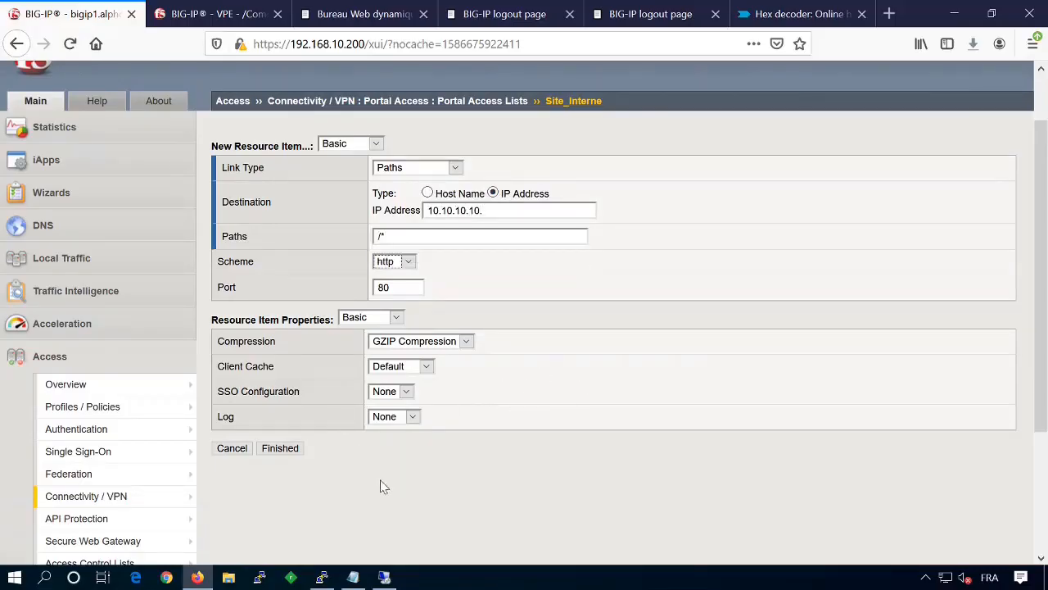
pyautogui.click(284, 448)
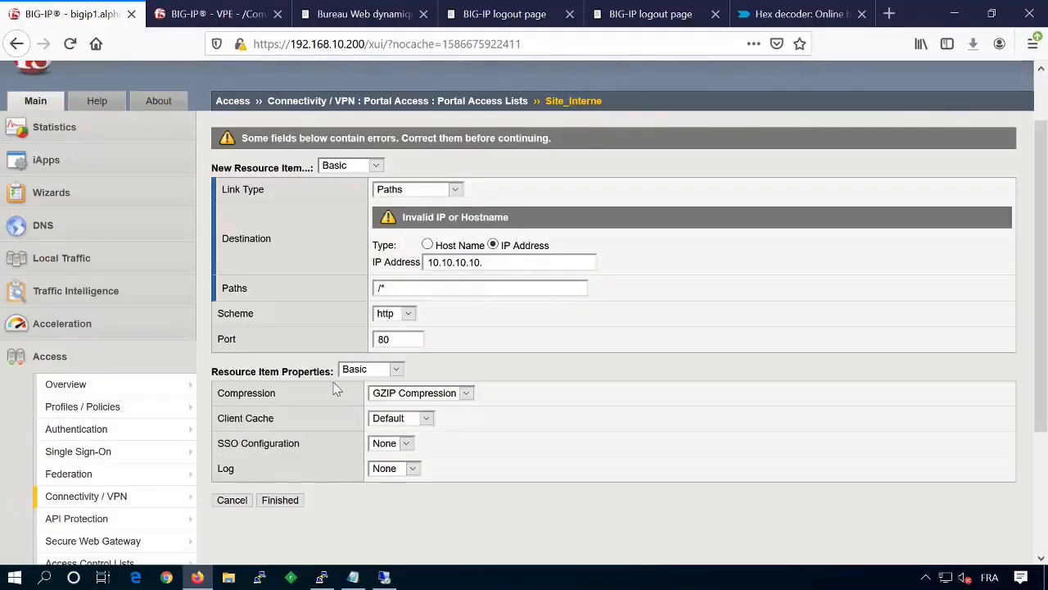
# - Correct the resource item's destination IP address to 10.10.10.10 and finish adding it to Site_Interne
pyautogui.click(491, 262)
pyautogui.press('BackSpace')
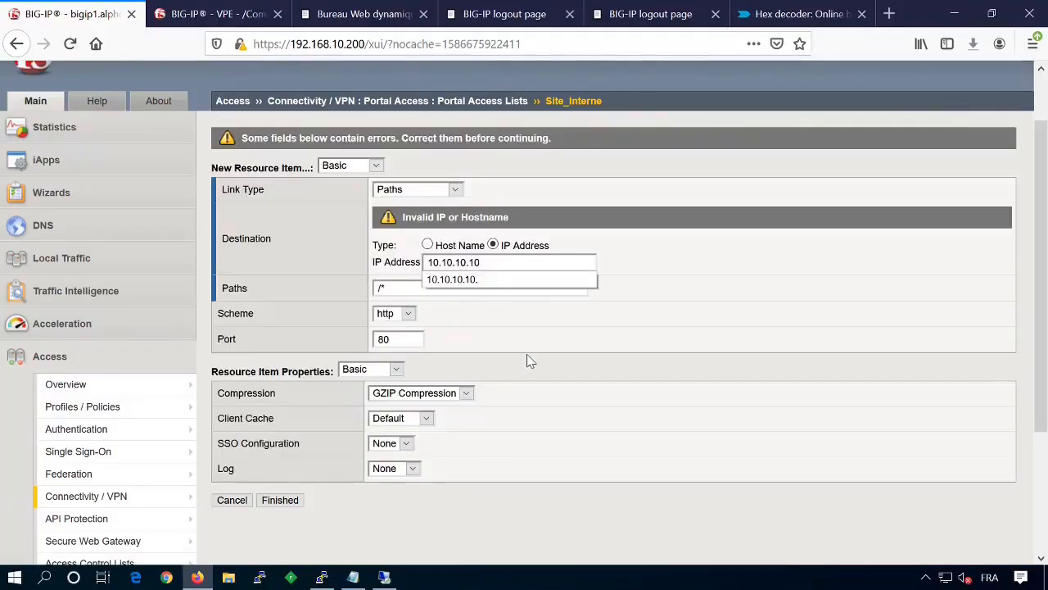
pyautogui.click(315, 471)
pyautogui.click(281, 501)
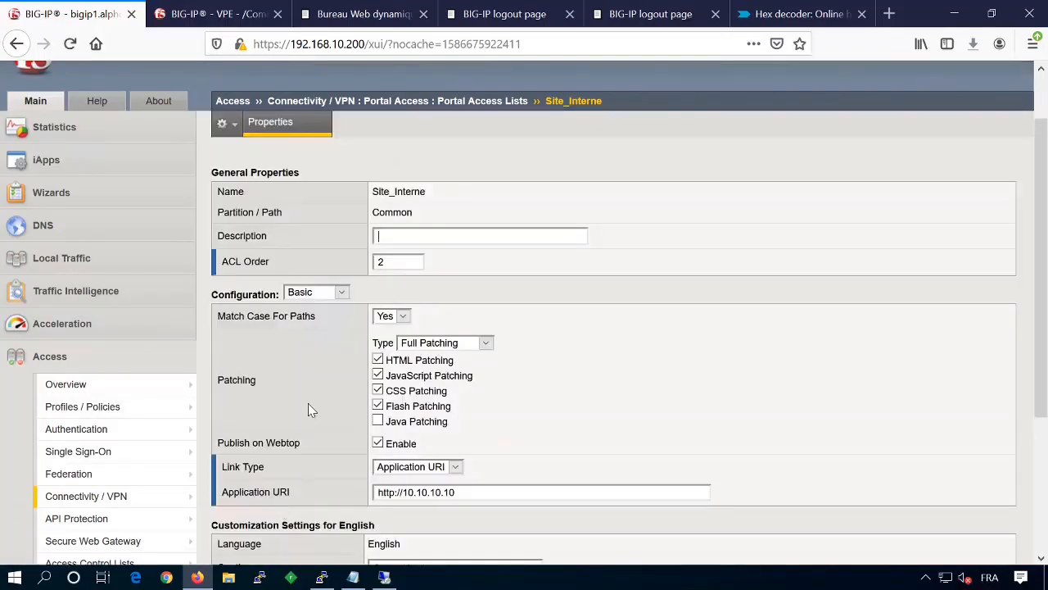
# - Add /Common/Site_Interne to the portal access resources of Resource Assign in the Portal_access_1 policy and save the item
pyautogui.scroll(2, 308, 403)
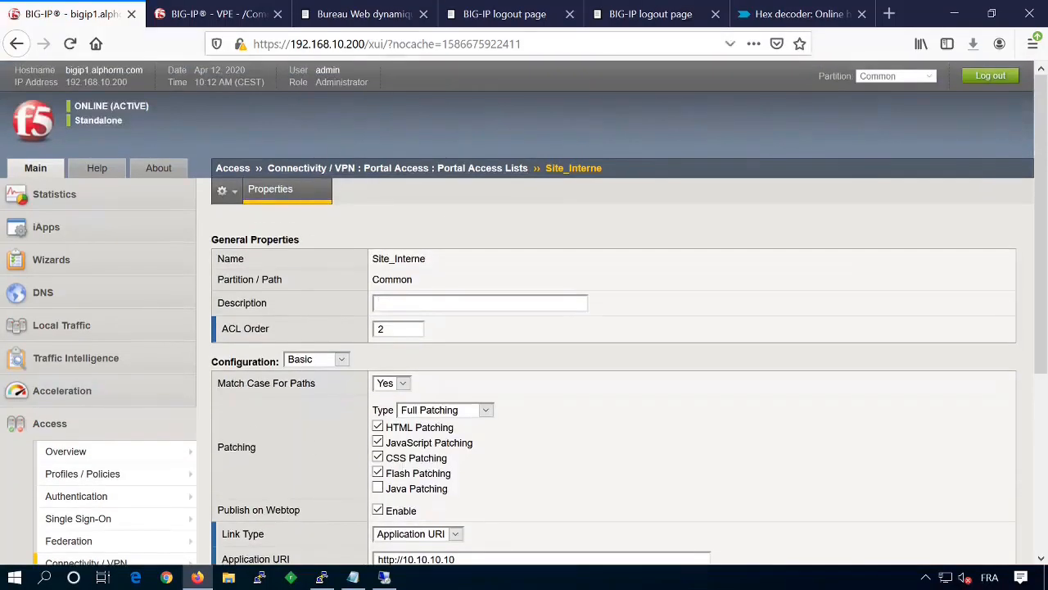
pyautogui.click(242, 18)
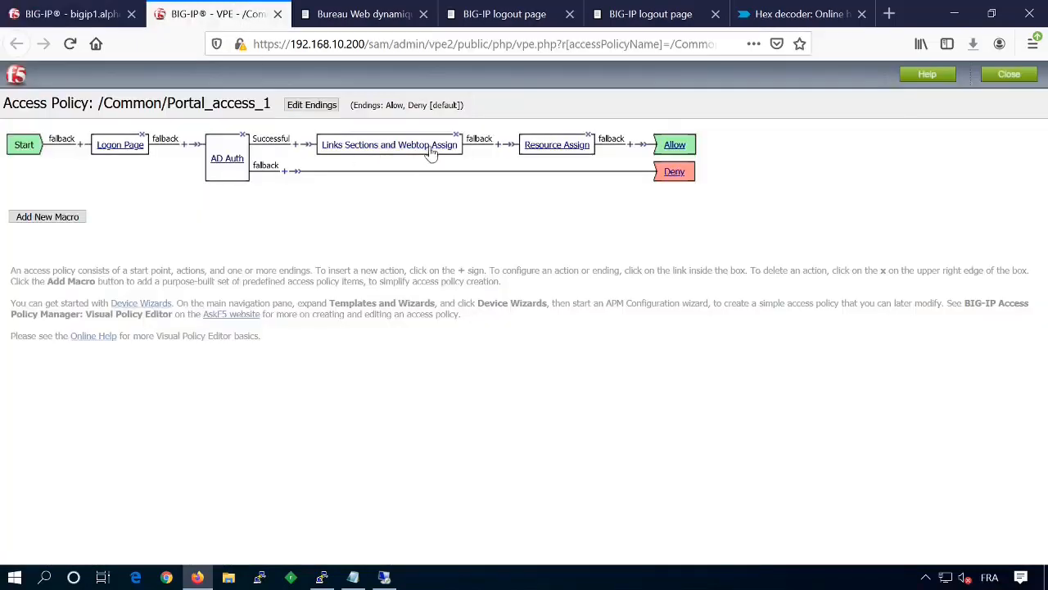
pyautogui.click(547, 147)
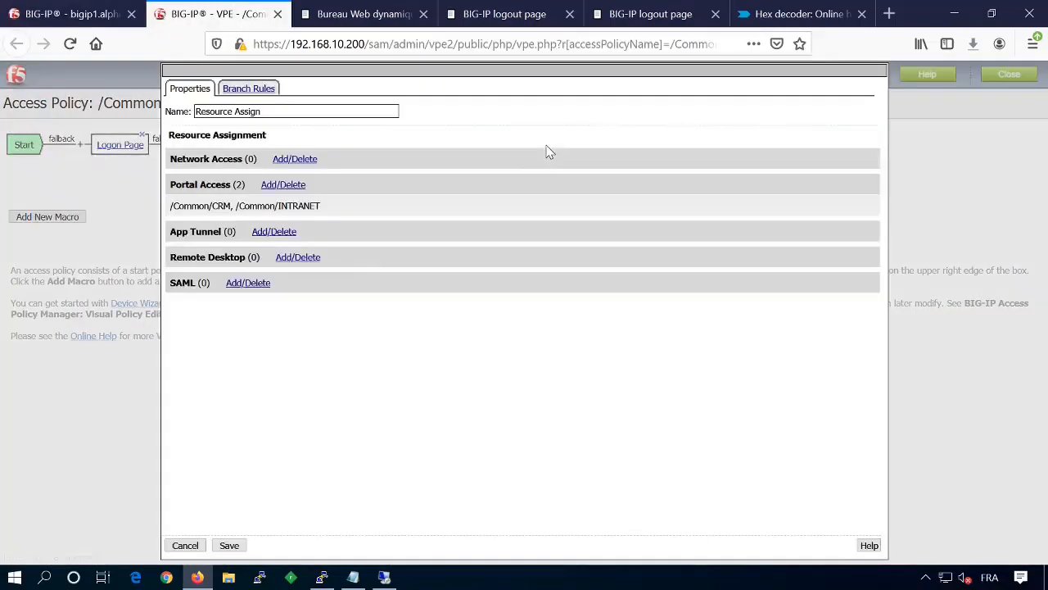
pyautogui.click(288, 187)
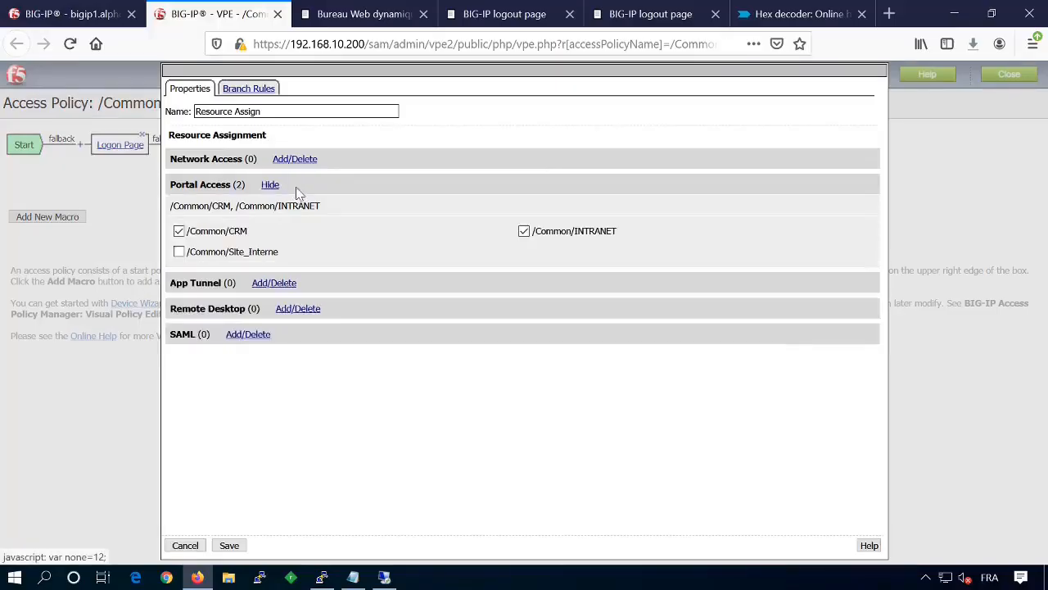
pyautogui.click(179, 252)
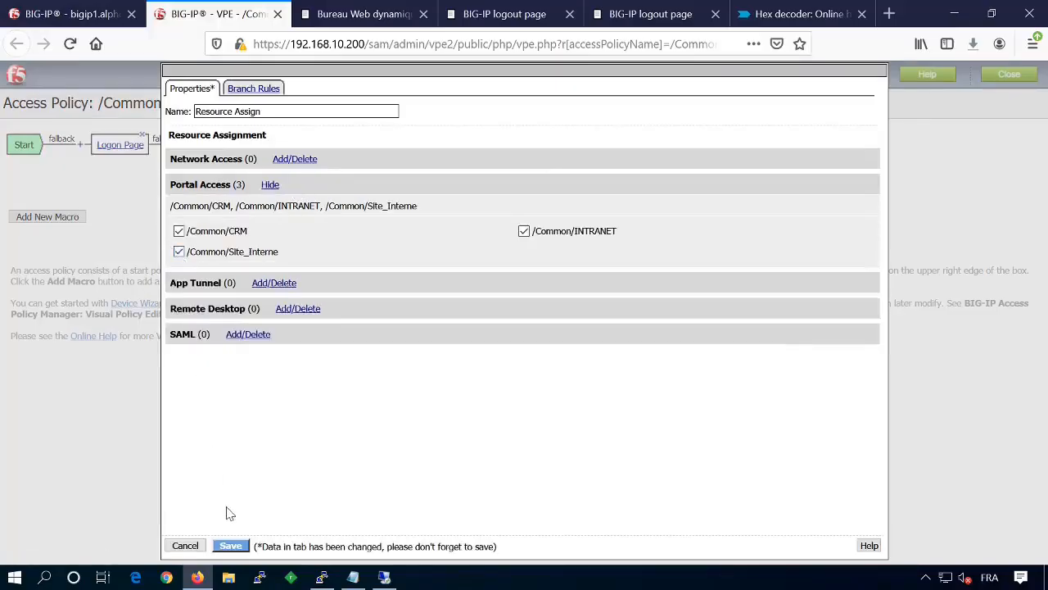
pyautogui.click(232, 546)
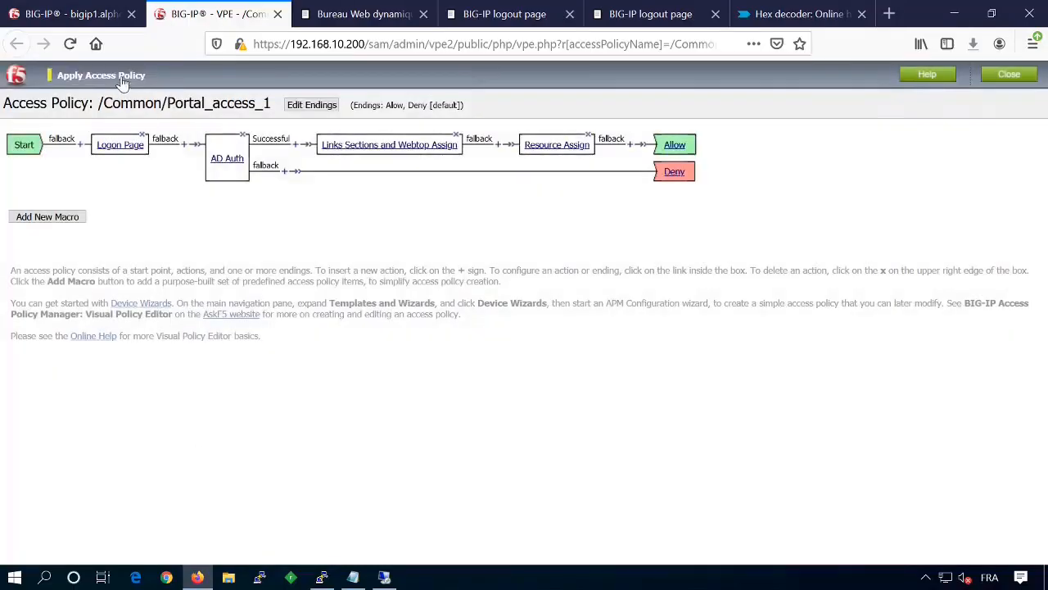
# - Apply the Portal_access_1 access policy, and reopen the portal session as user1 with the account password
pyautogui.click(121, 76)
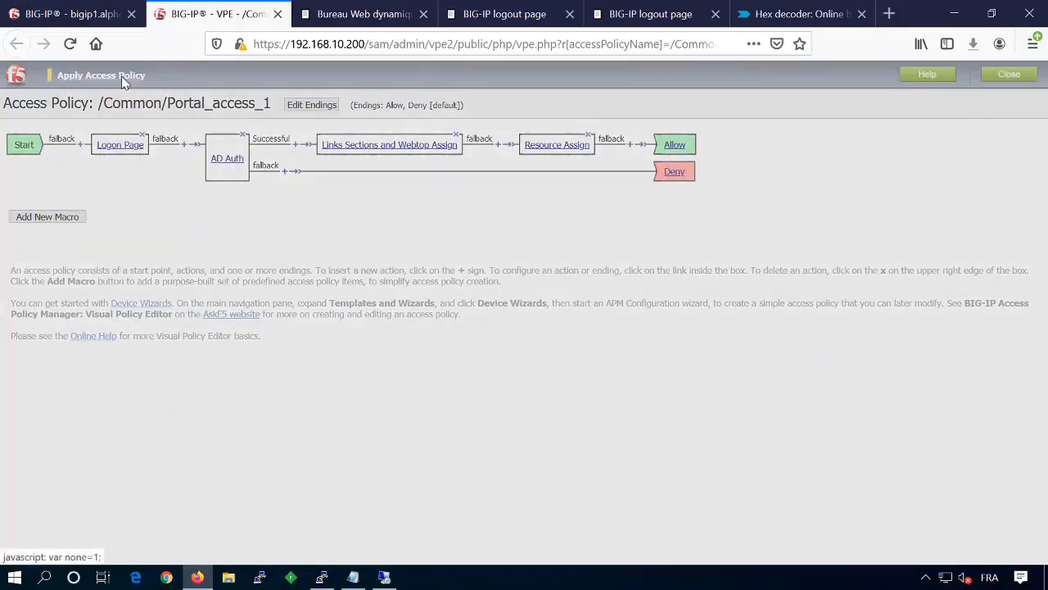
pyautogui.click(344, 14)
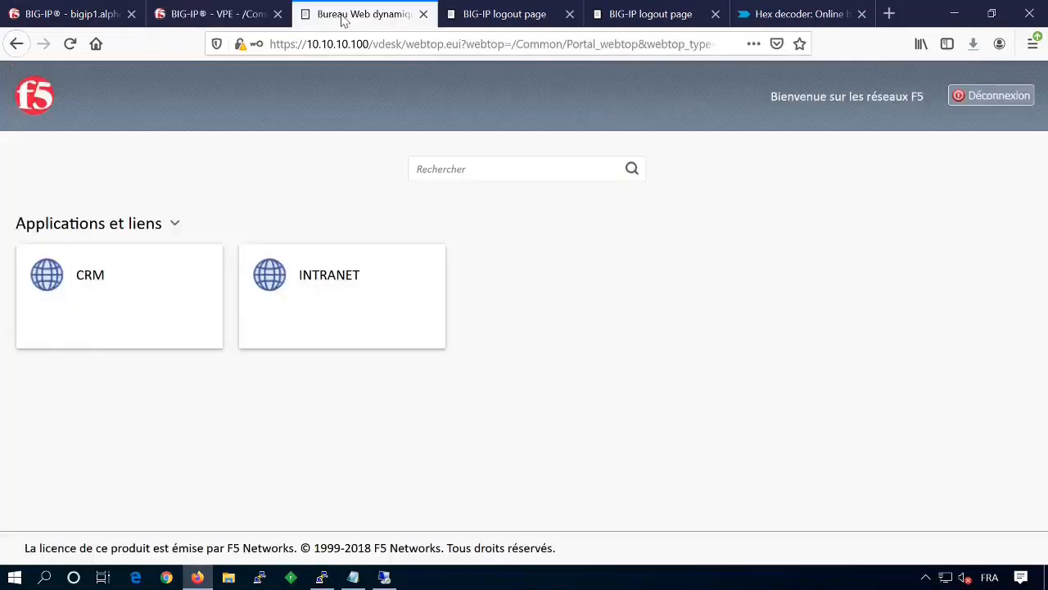
pyautogui.click(997, 98)
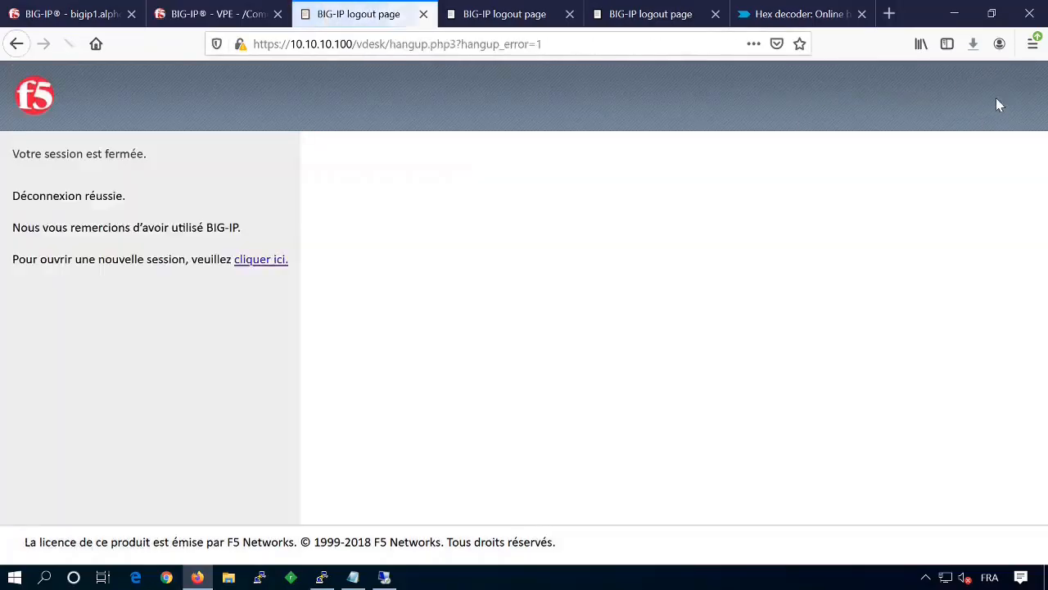
pyautogui.click(256, 261)
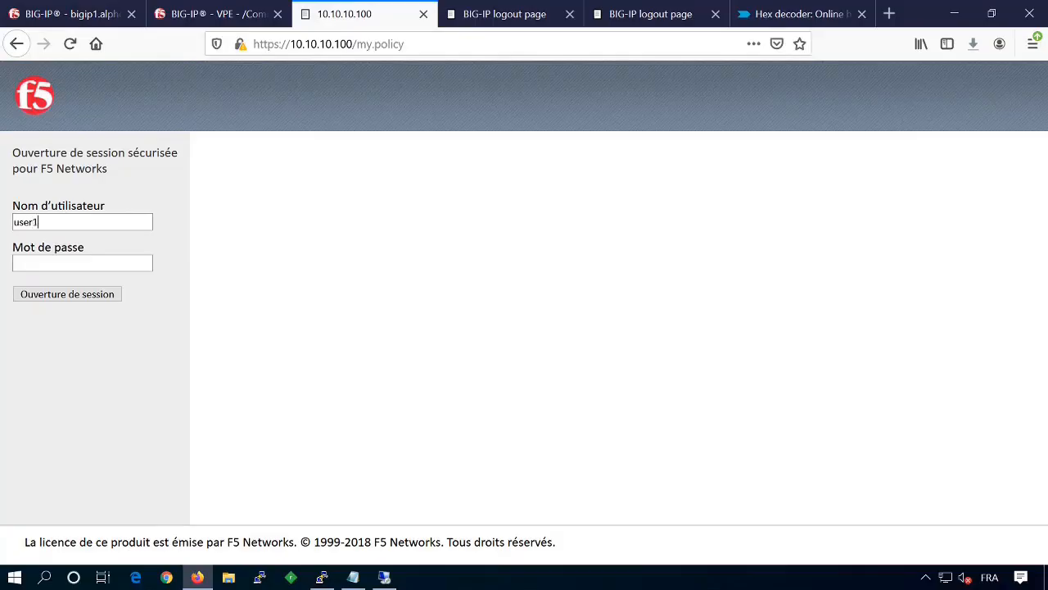
pyautogui.press('Return')
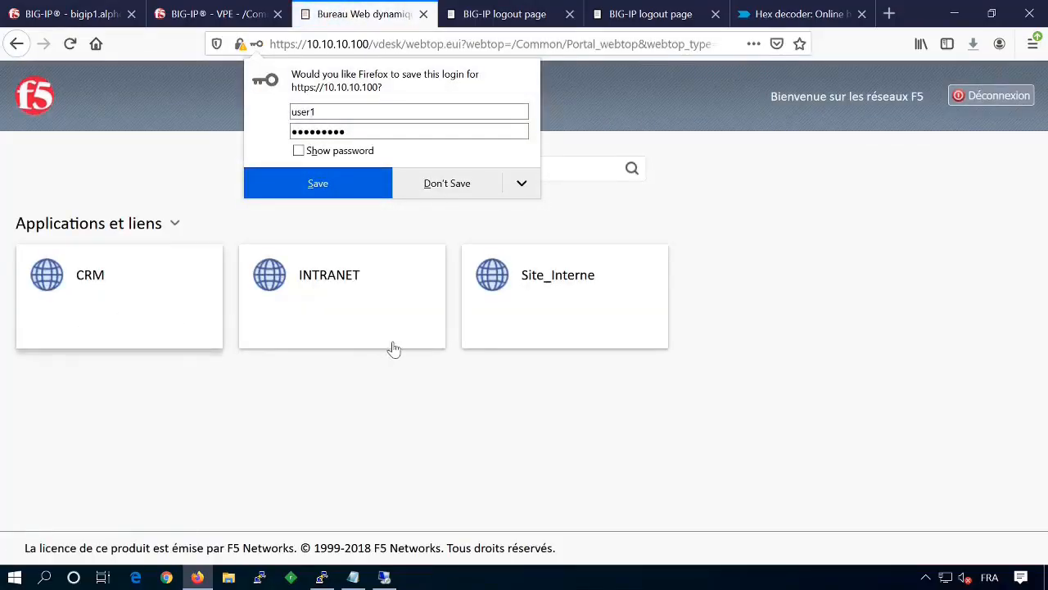
pyautogui.click(627, 239)
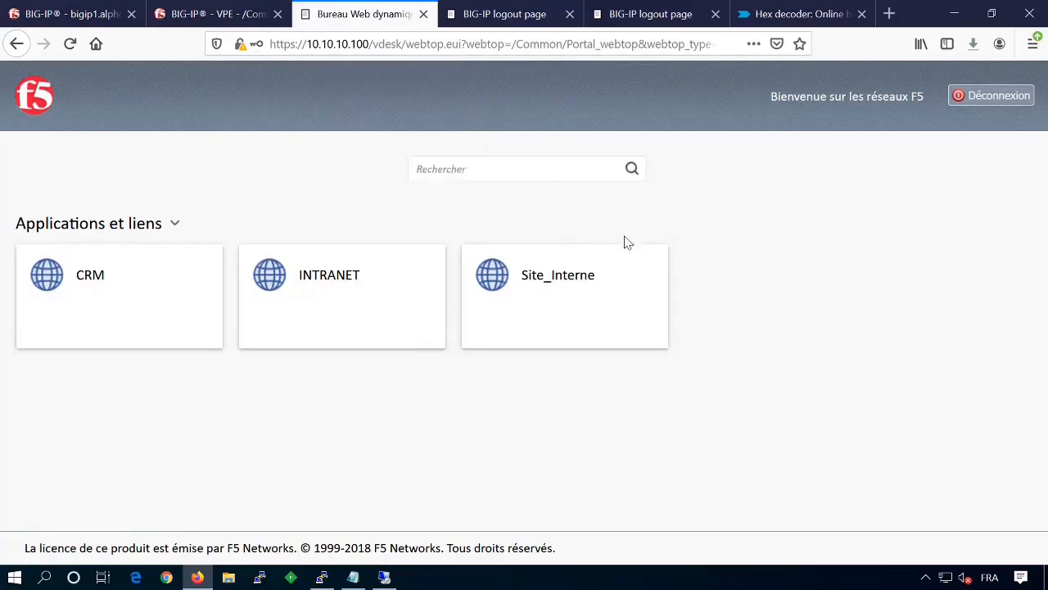
# - Open Site_Interne from the webtop and examine the hex-encoded part of its address and of its HTTP Headers link, pasted into a new tab
pyautogui.click(539, 295)
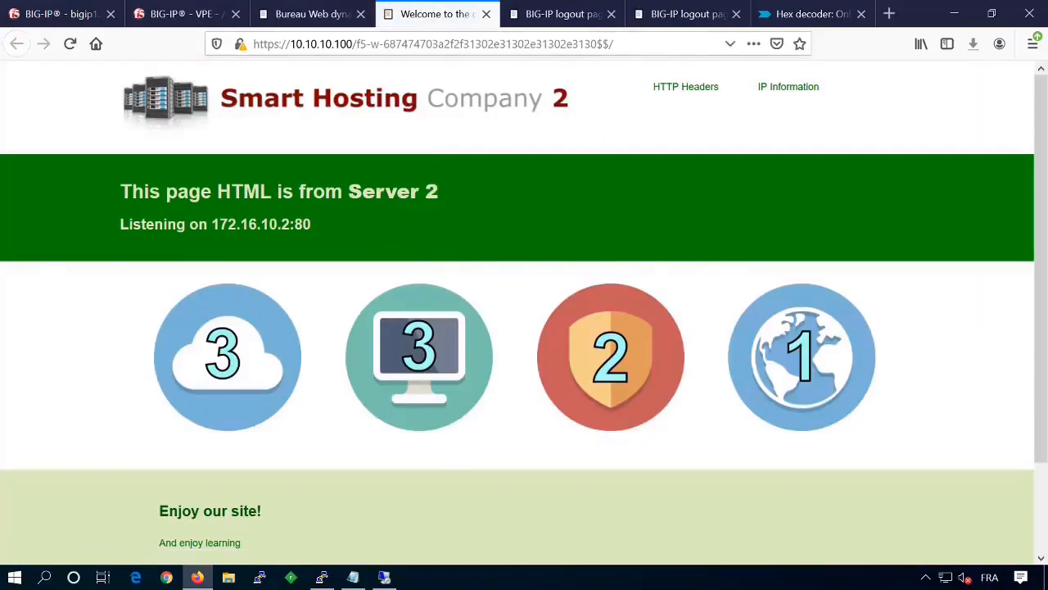
pyautogui.doubleClick(533, 44)
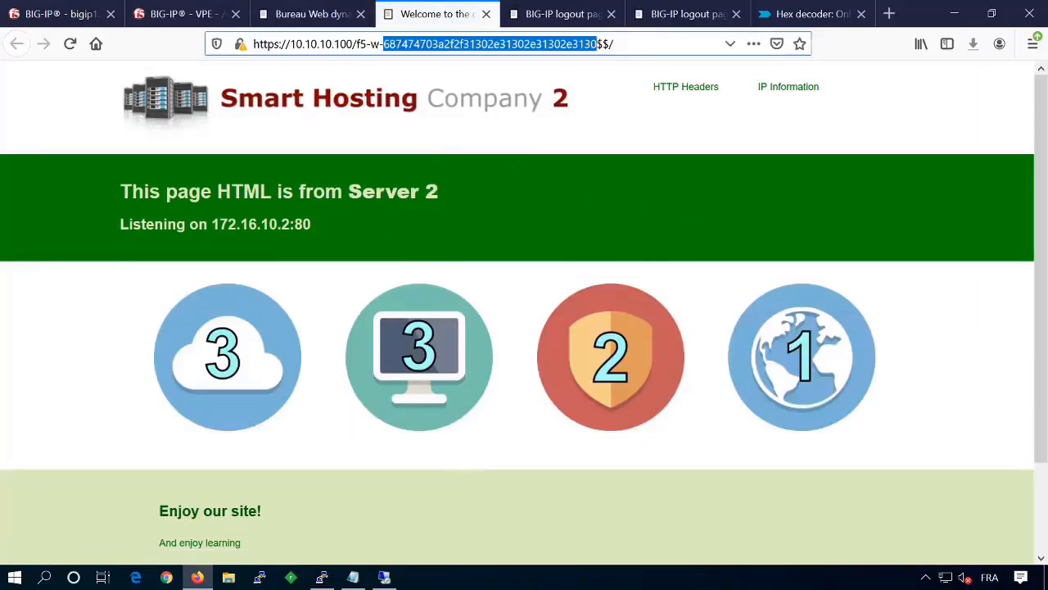
pyautogui.rightClick(682, 95)
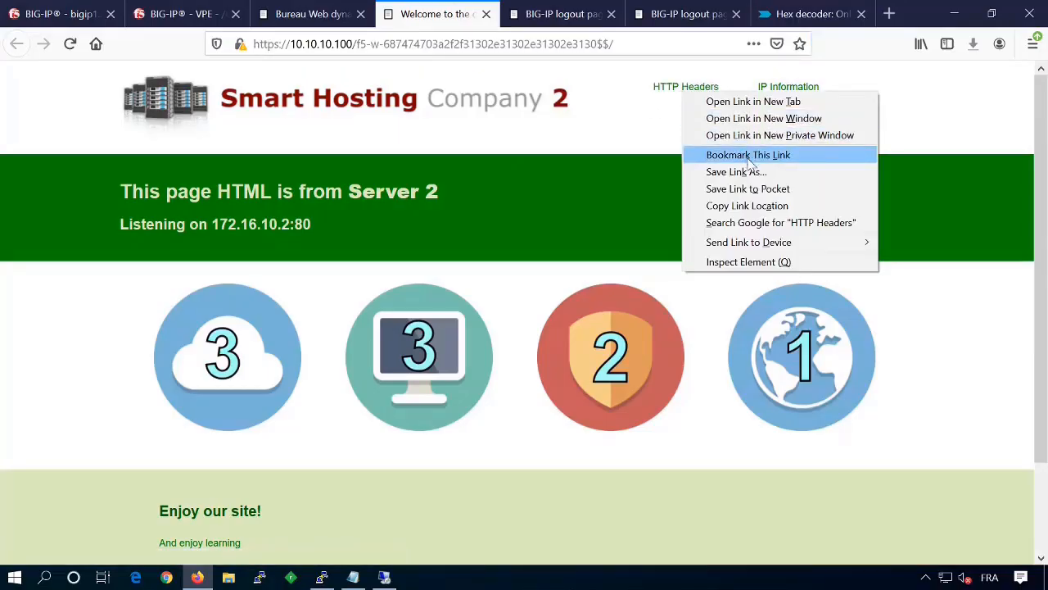
pyautogui.click(746, 207)
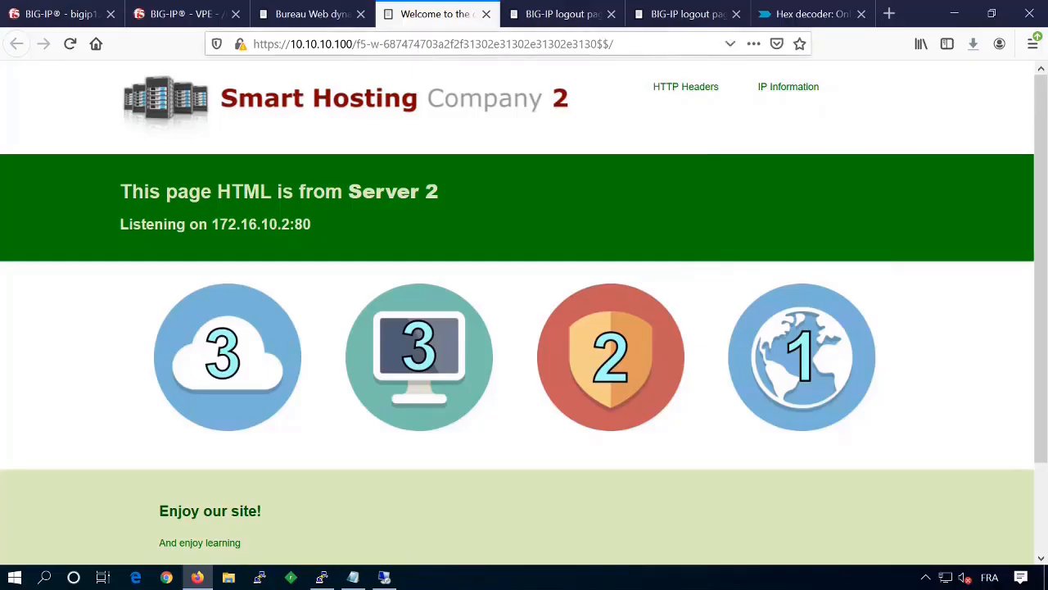
pyautogui.hotkey('ctrl', 'v')
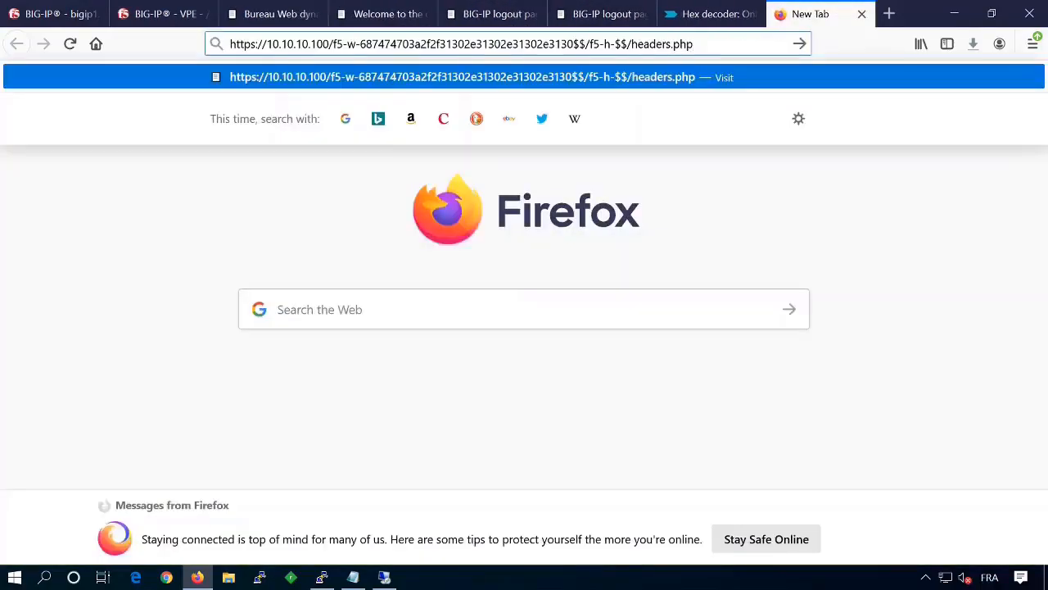
pyautogui.moveTo(336, 43); pyautogui.dragTo(621, 43)
pyautogui.doubleClick(467, 43)
pyautogui.tripleClick(467, 44)
pyautogui.doubleClick(466, 44)
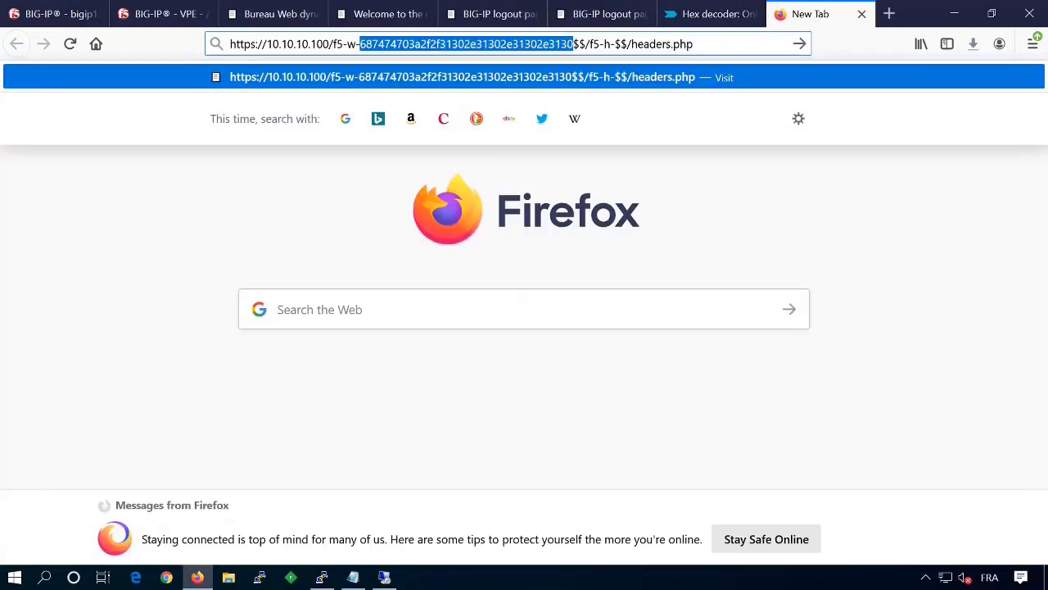
pyautogui.click(281, 13)
pyautogui.click(366, 10)
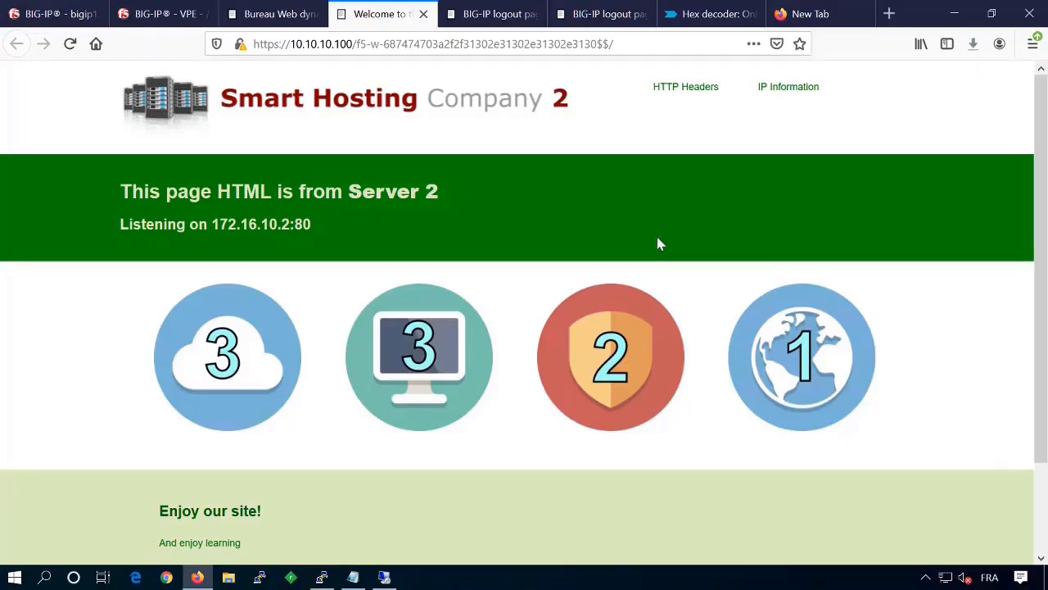
# - Compare the portal webtop with the English customization settings of the INTRANET portal access resource
pyautogui.click(273, 22)
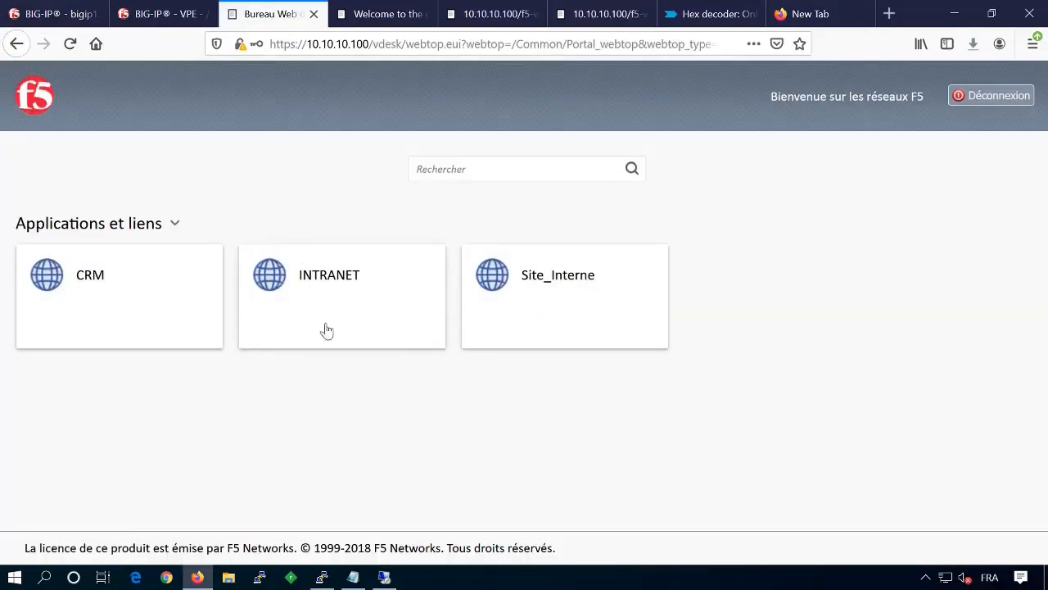
pyautogui.click(72, 15)
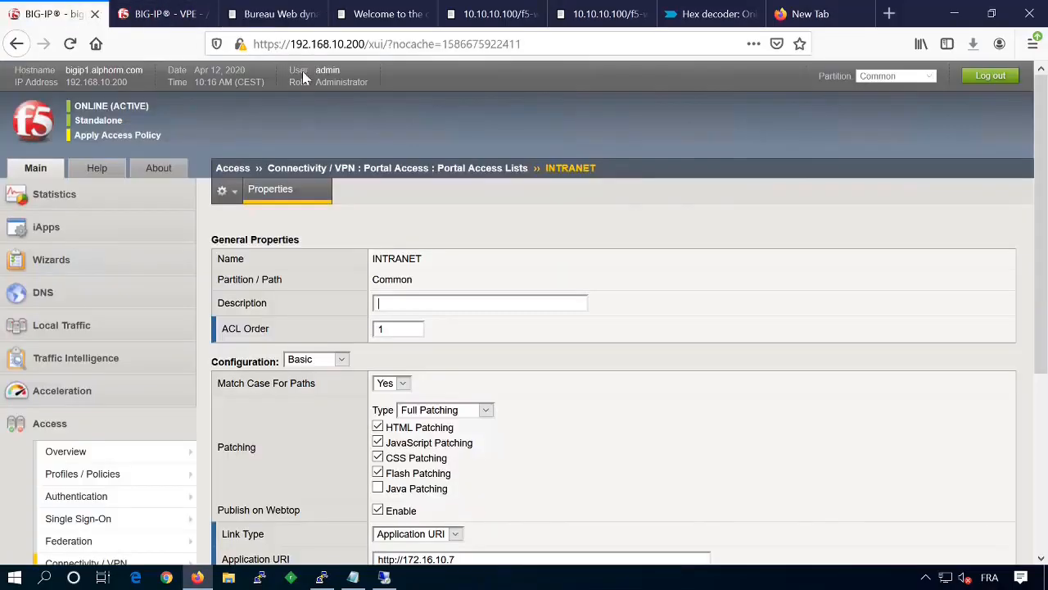
pyautogui.scroll(-5, 314, 105)
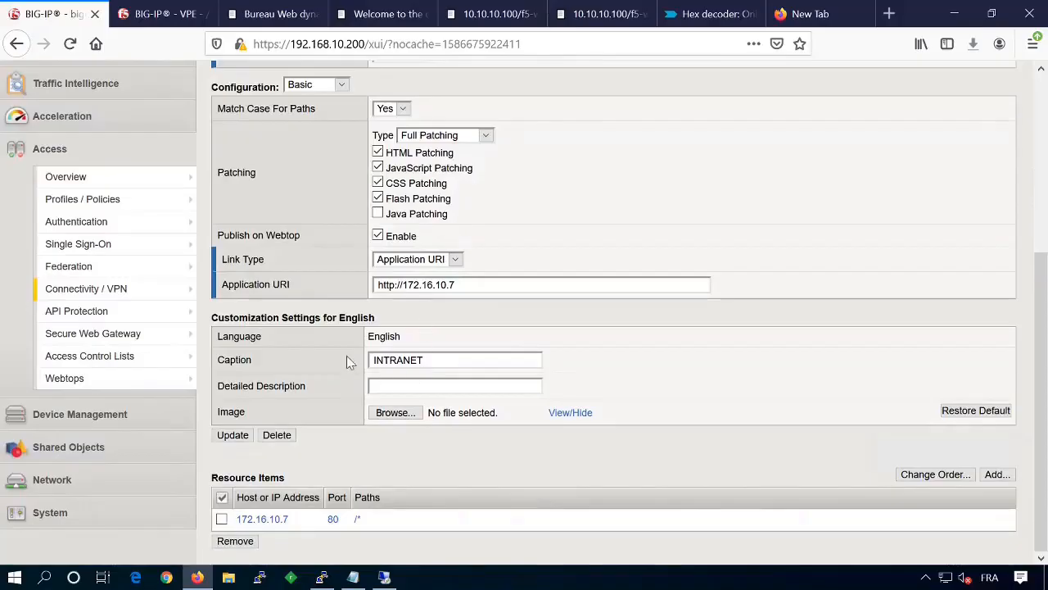
pyautogui.doubleClick(384, 335)
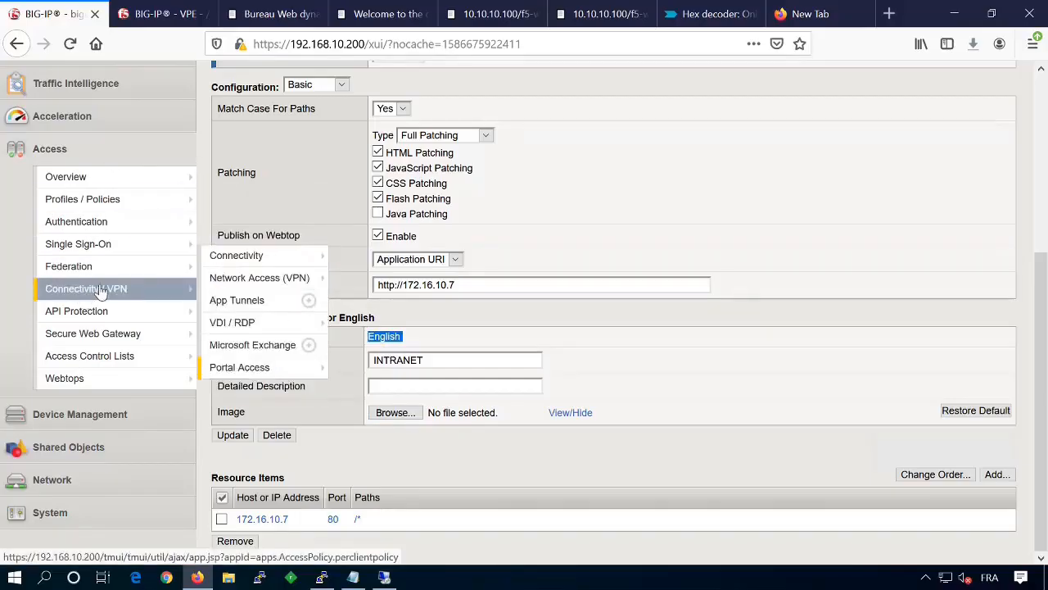
# - Add English (en) to the accepted languages of the Portal_access_1 access profile, update the profile and apply its access policy
pyautogui.moveTo(120, 212)
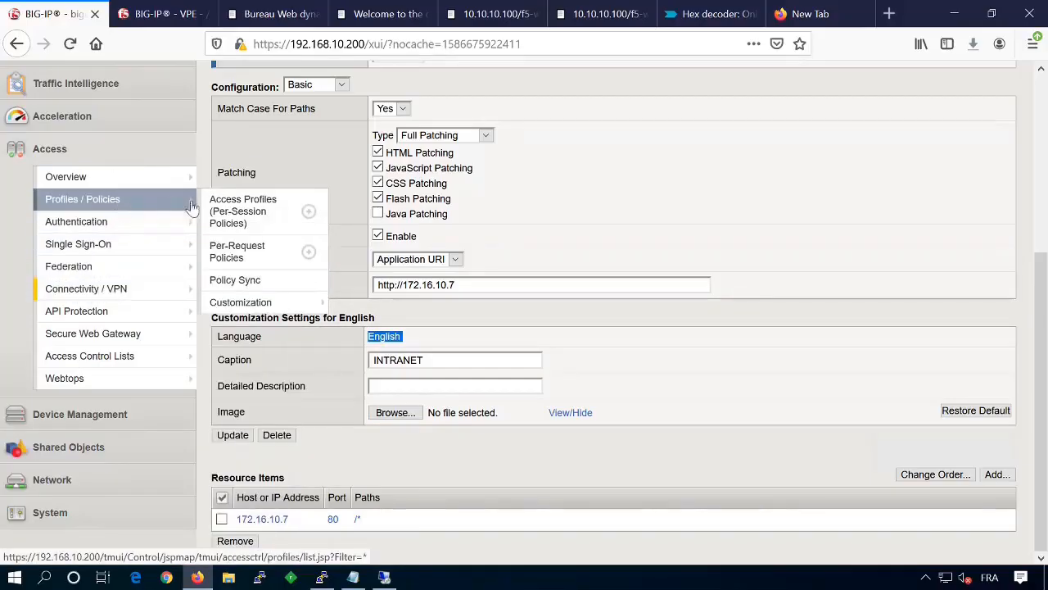
pyautogui.click(235, 205)
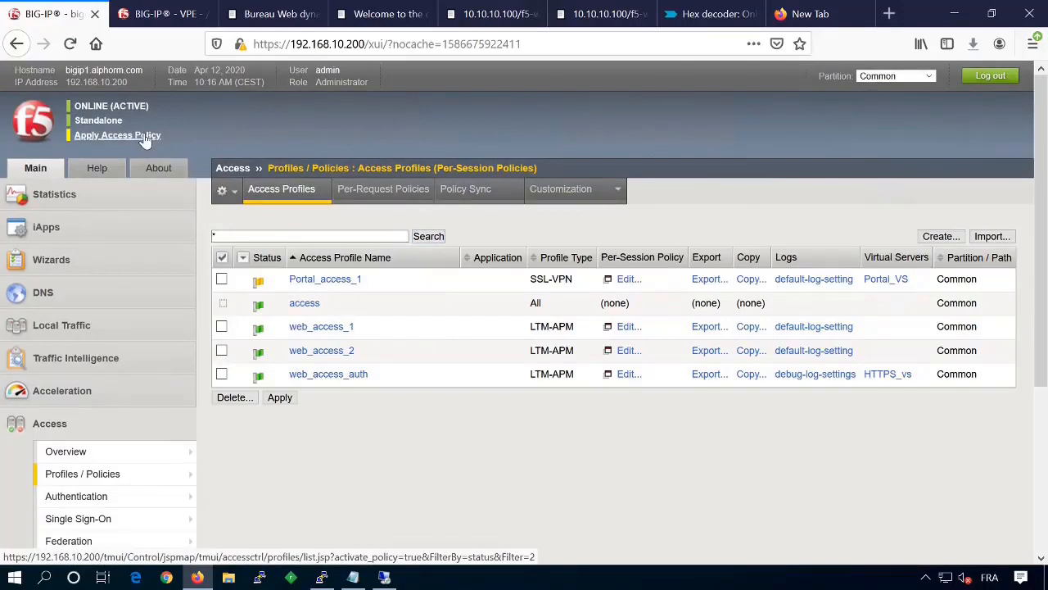
pyautogui.click(349, 285)
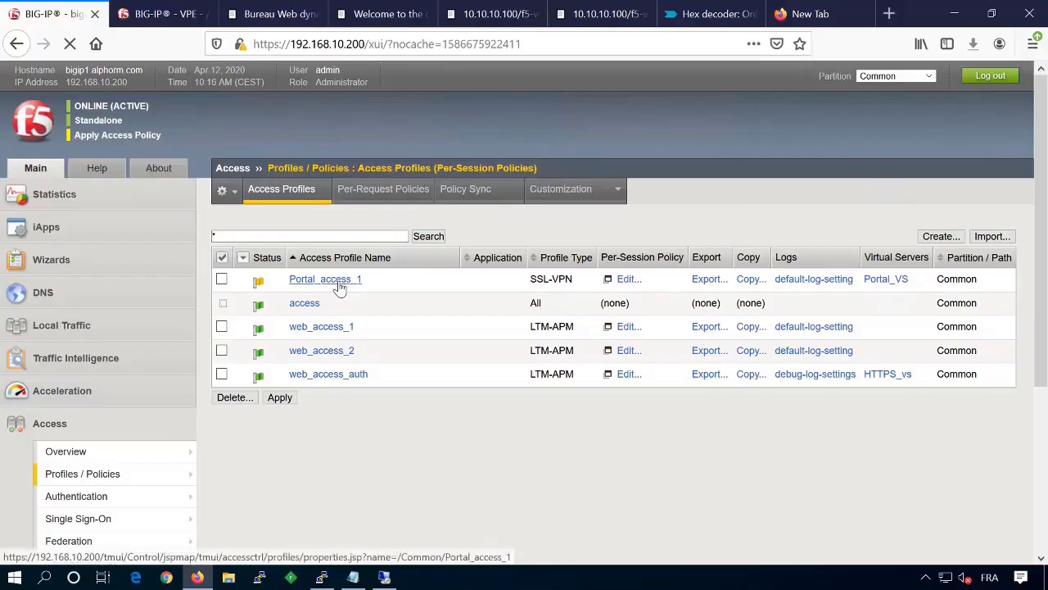
pyautogui.scroll(-6, 429, 365)
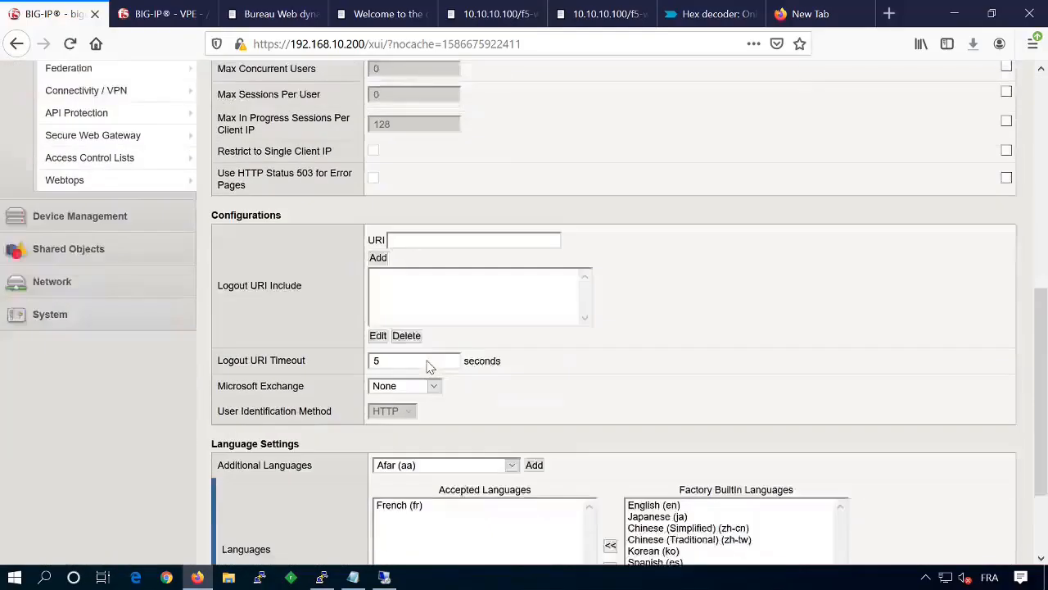
pyautogui.click(655, 459)
pyautogui.click(610, 499)
pyautogui.scroll(-1, 321, 504)
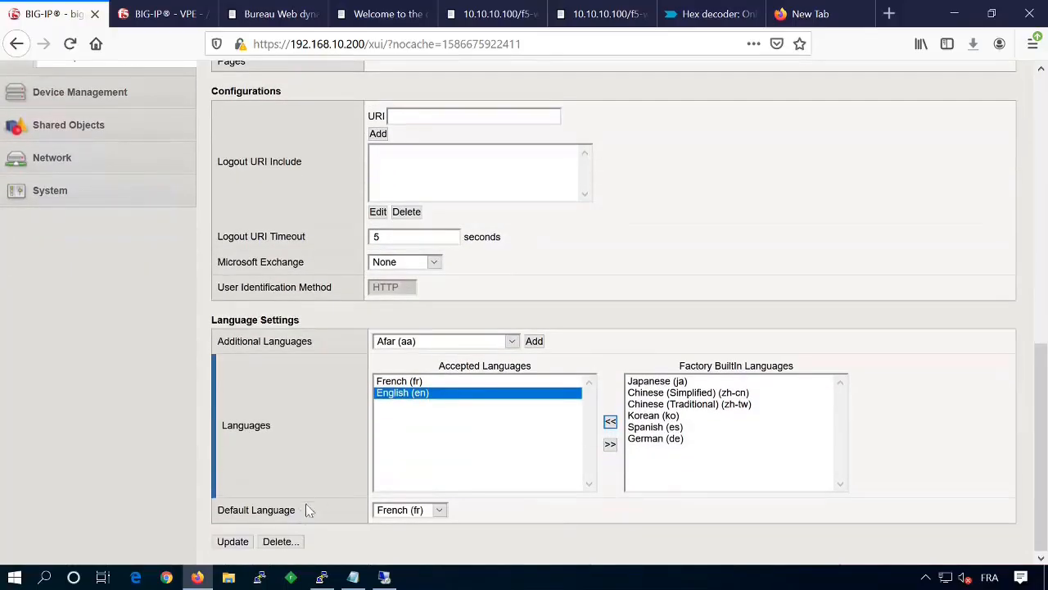
pyautogui.click(234, 541)
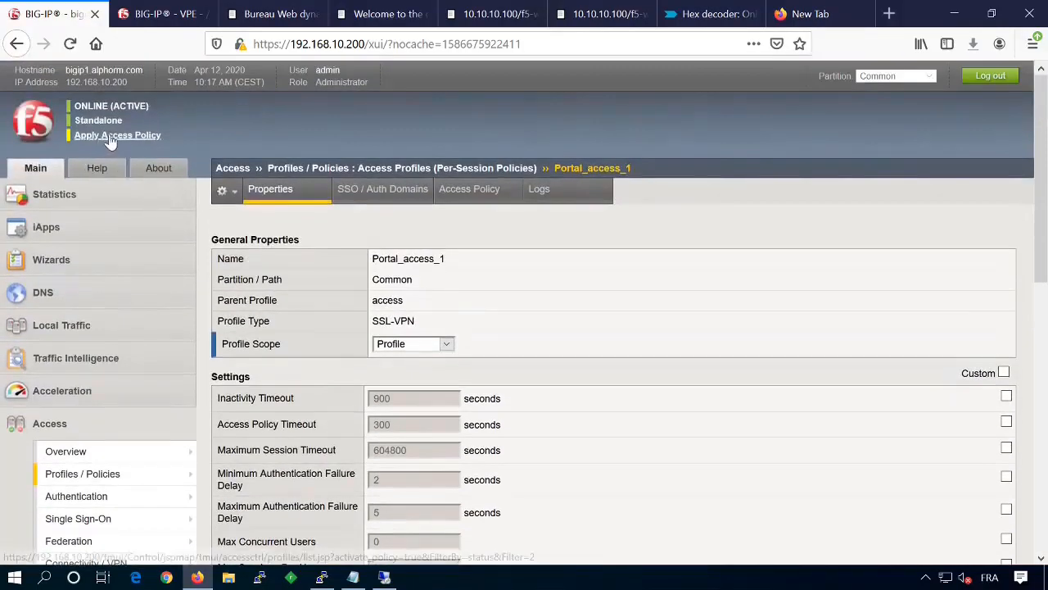
pyautogui.click(110, 139)
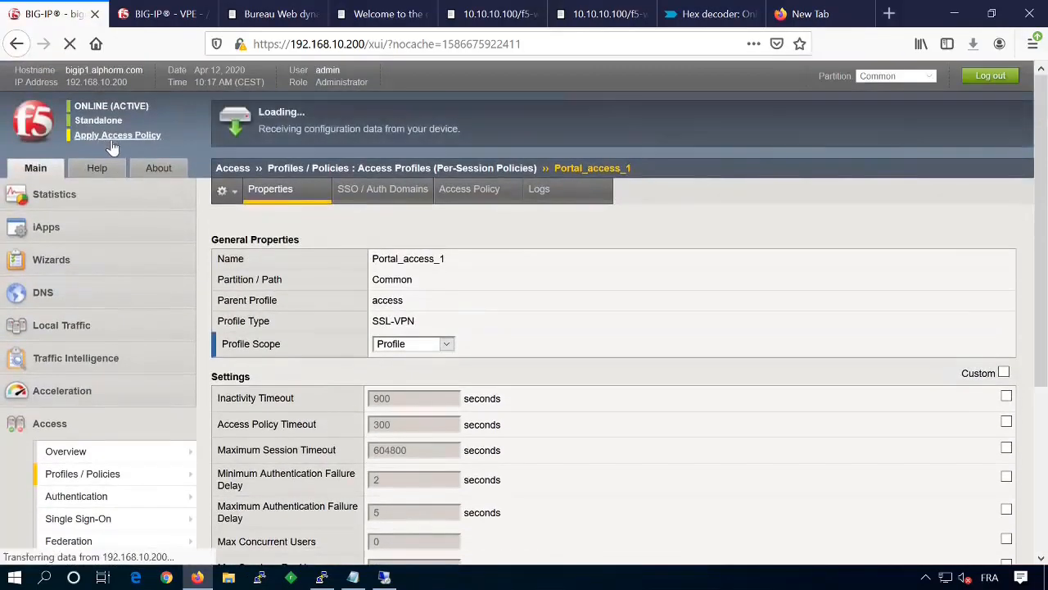
pyautogui.click(229, 303)
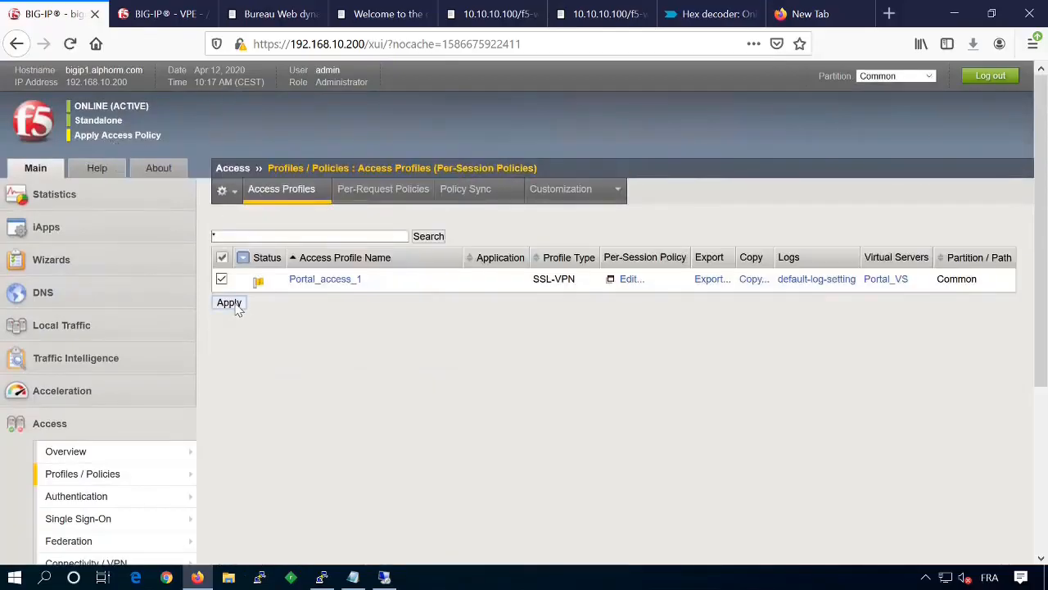
# - Log out of the portal webtop and log on again as user1 with the account password, without saving the login
pyautogui.click(265, 17)
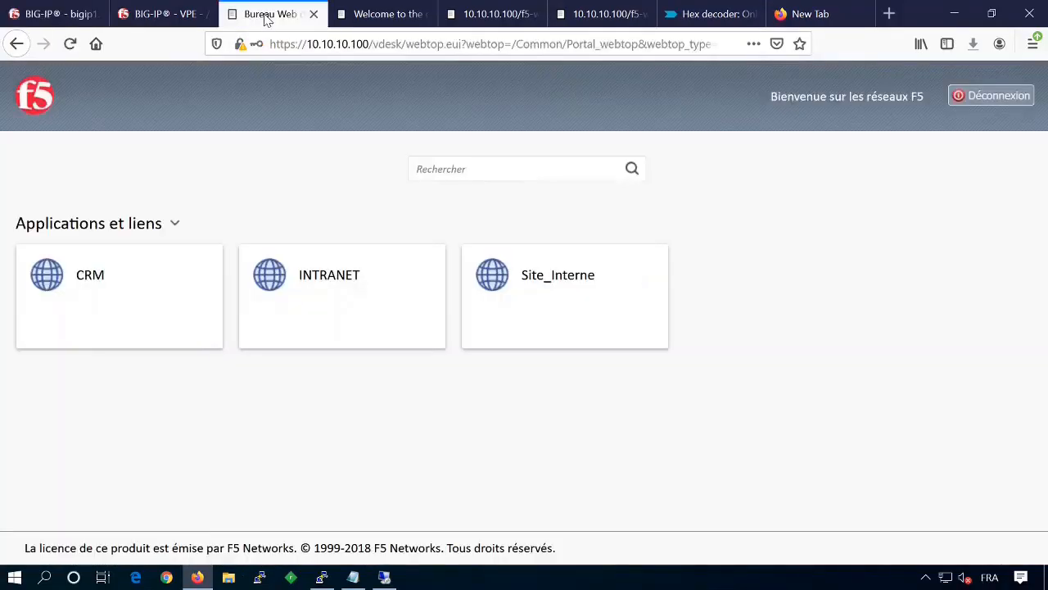
pyautogui.click(995, 95)
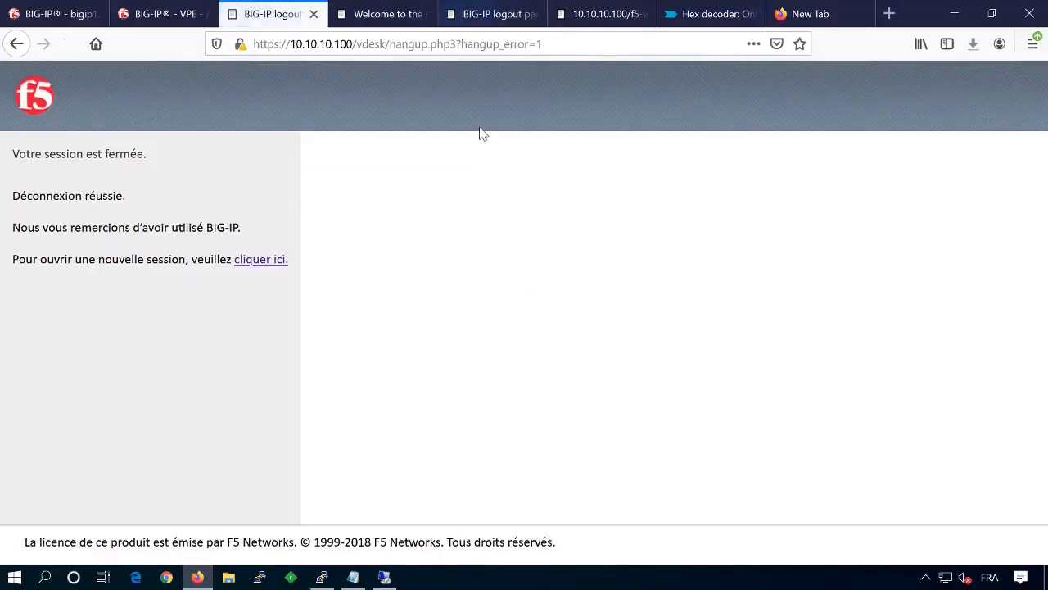
pyautogui.click(272, 260)
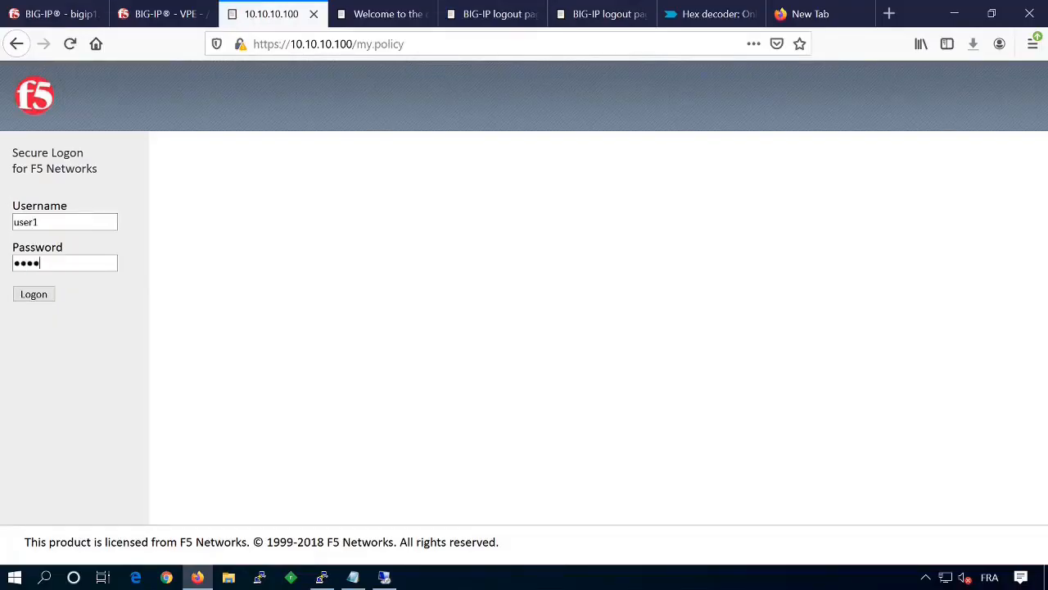
pyautogui.click(31, 293)
pyautogui.click(295, 255)
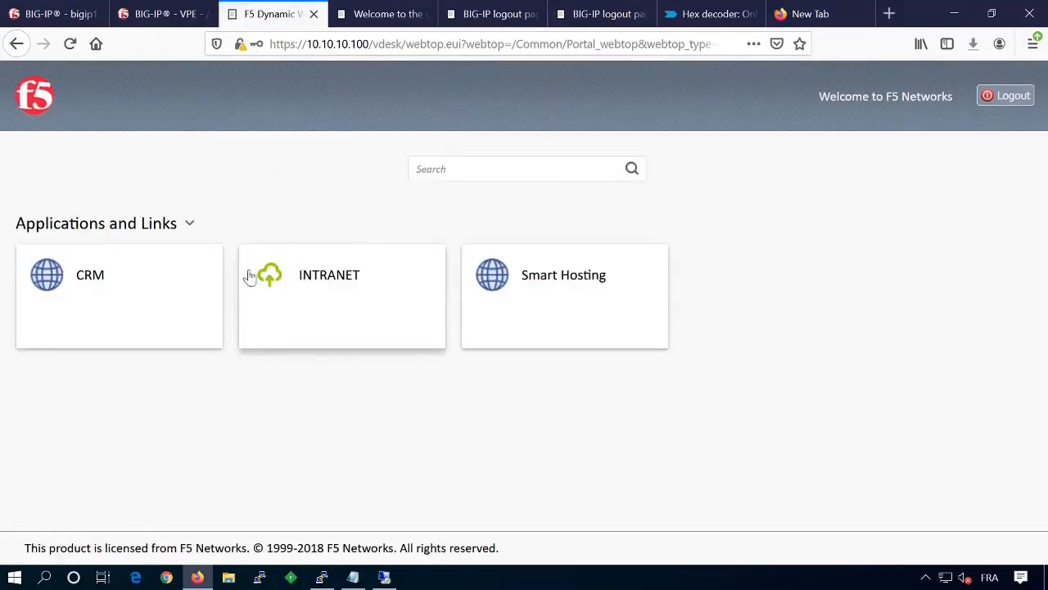